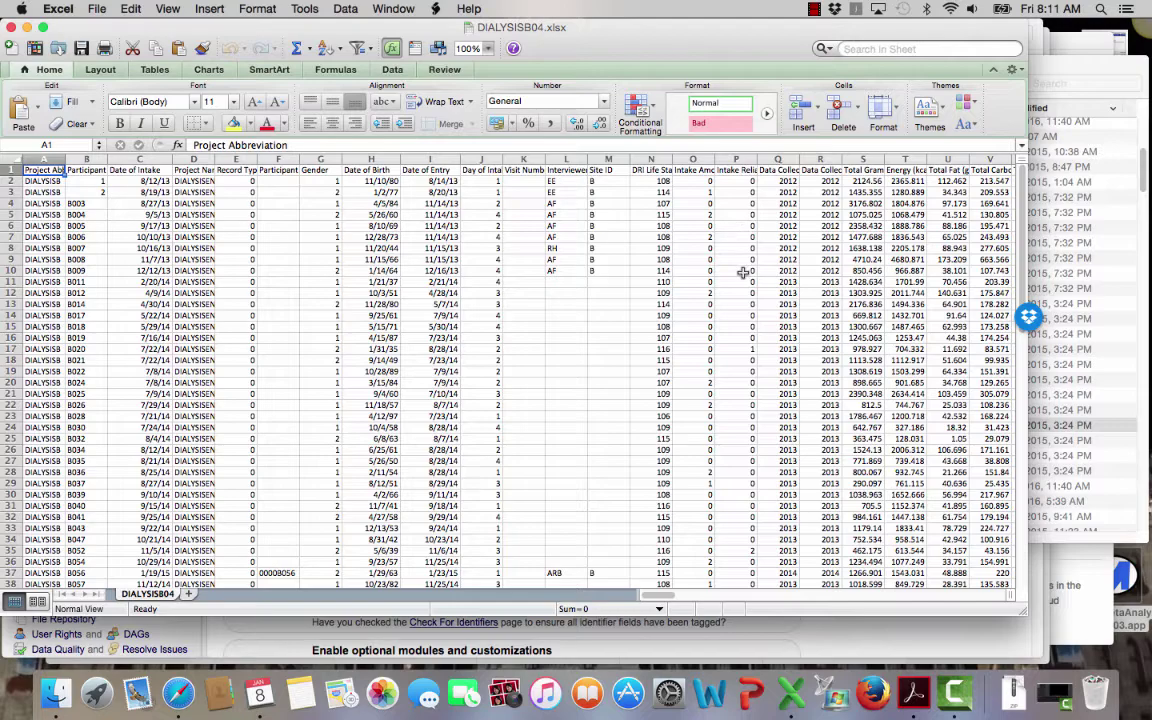
Step: Look across the dietary data columns of the DIALYSISB04.xlsx worksheet
drag(598, 41, 621, 49)
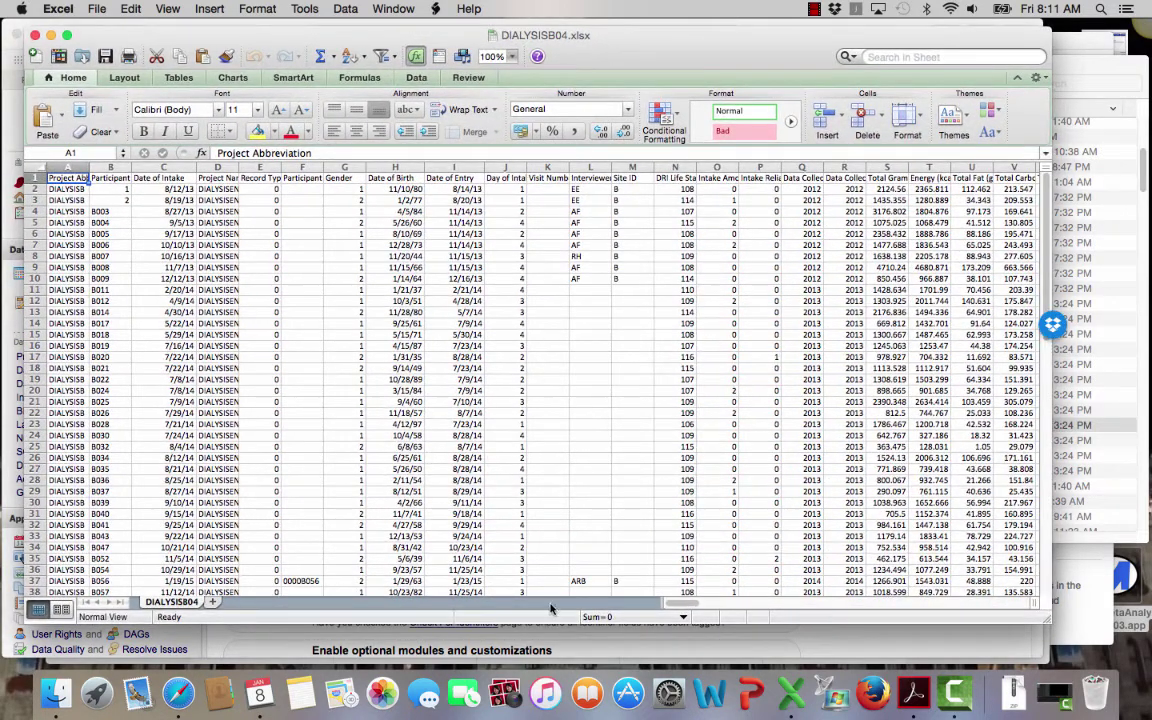
scroll(683, 606, right, 3)
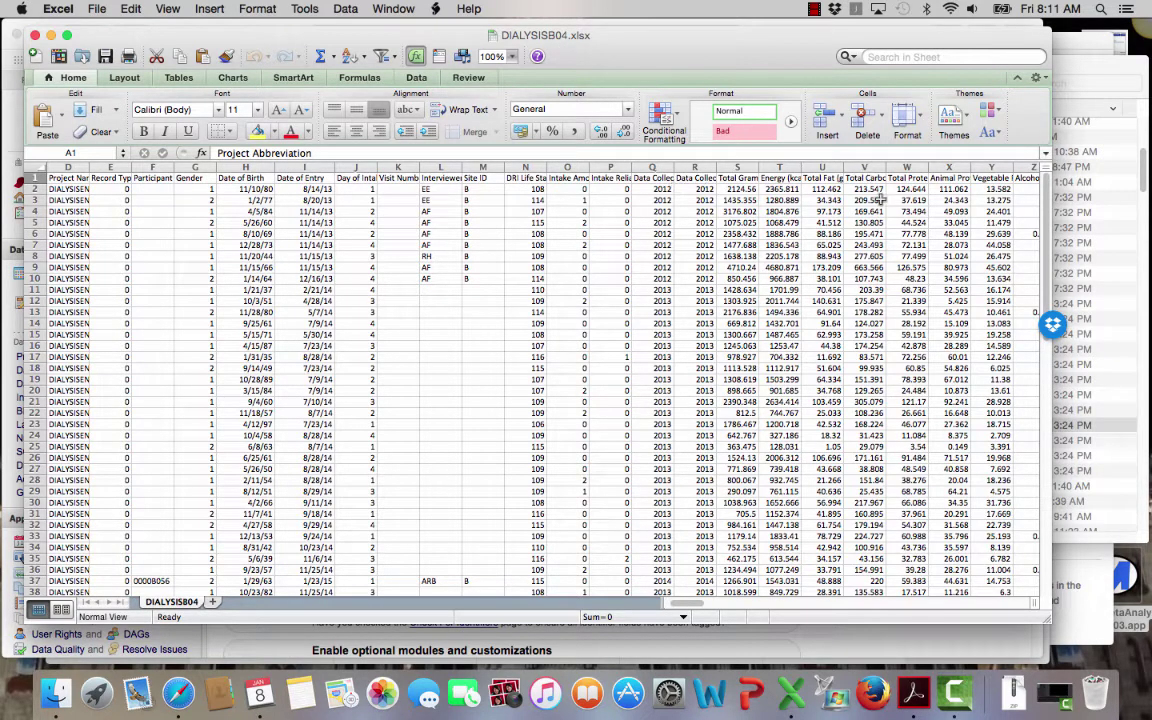
mouse_move(686, 603)
mouse_down()
mouse_move(880, 603)
mouse_move(676, 606)
mouse_up()
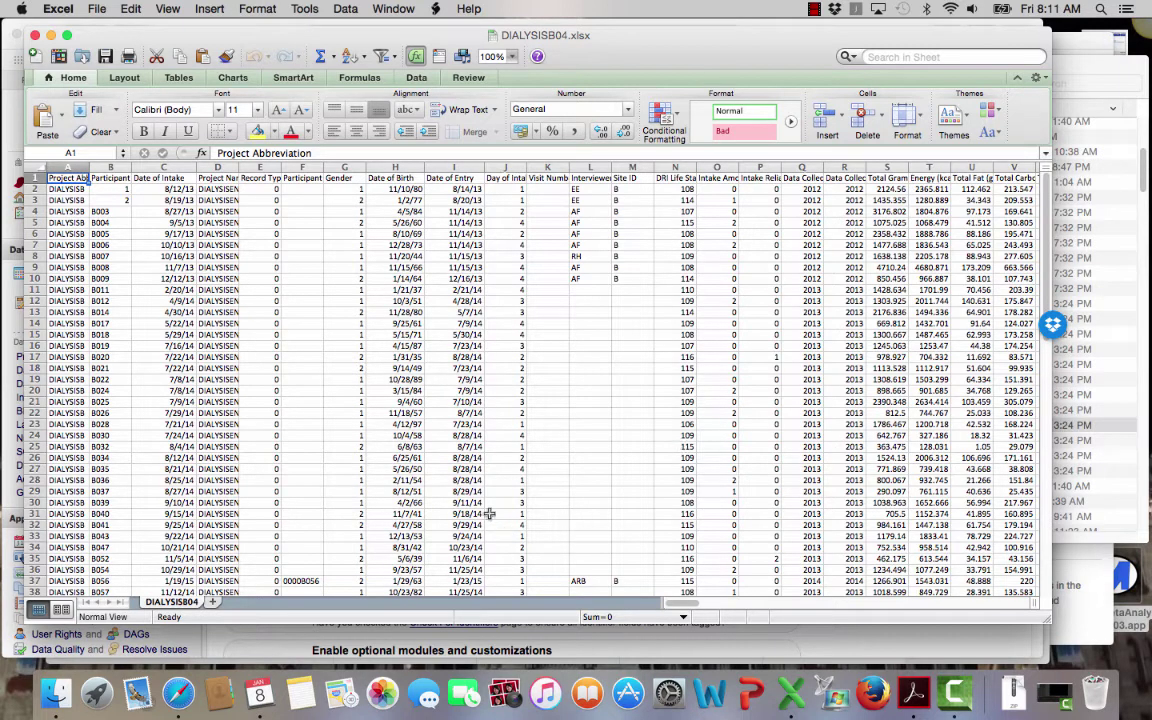
Step: Switch to the REDCap project in Safari, open the Data Import Tool and review its template and upload instructions
click(179, 694)
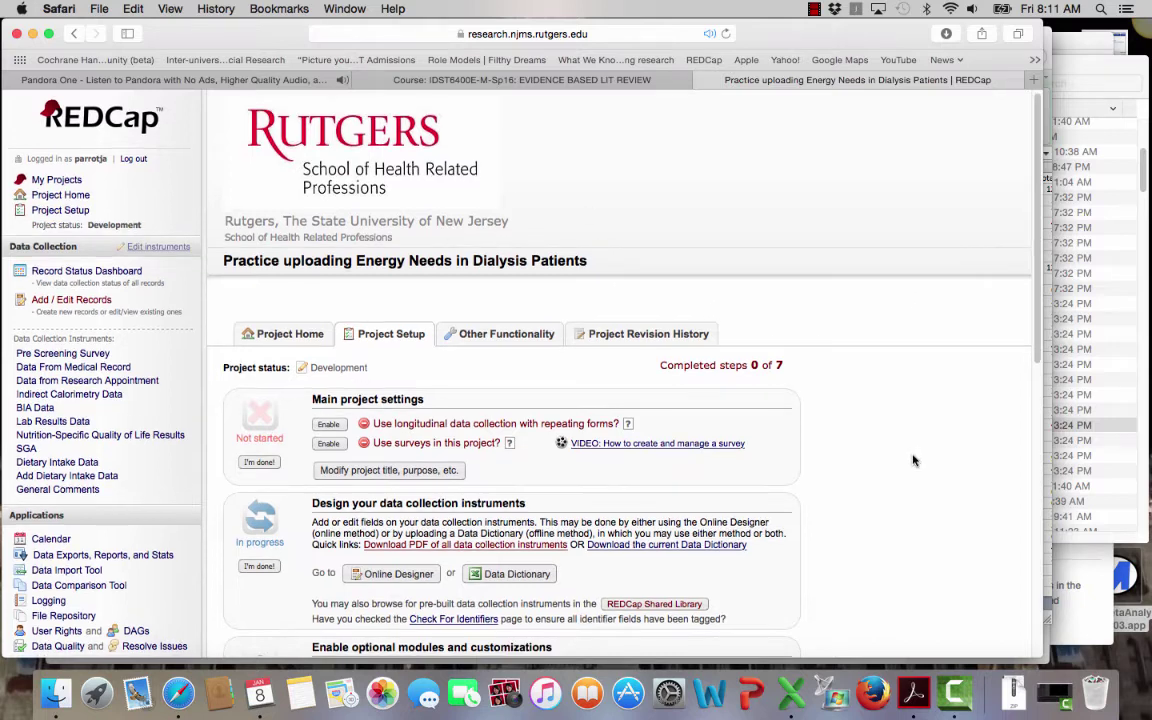
scroll(913, 460, down, 2)
scroll(913, 460, up, 2)
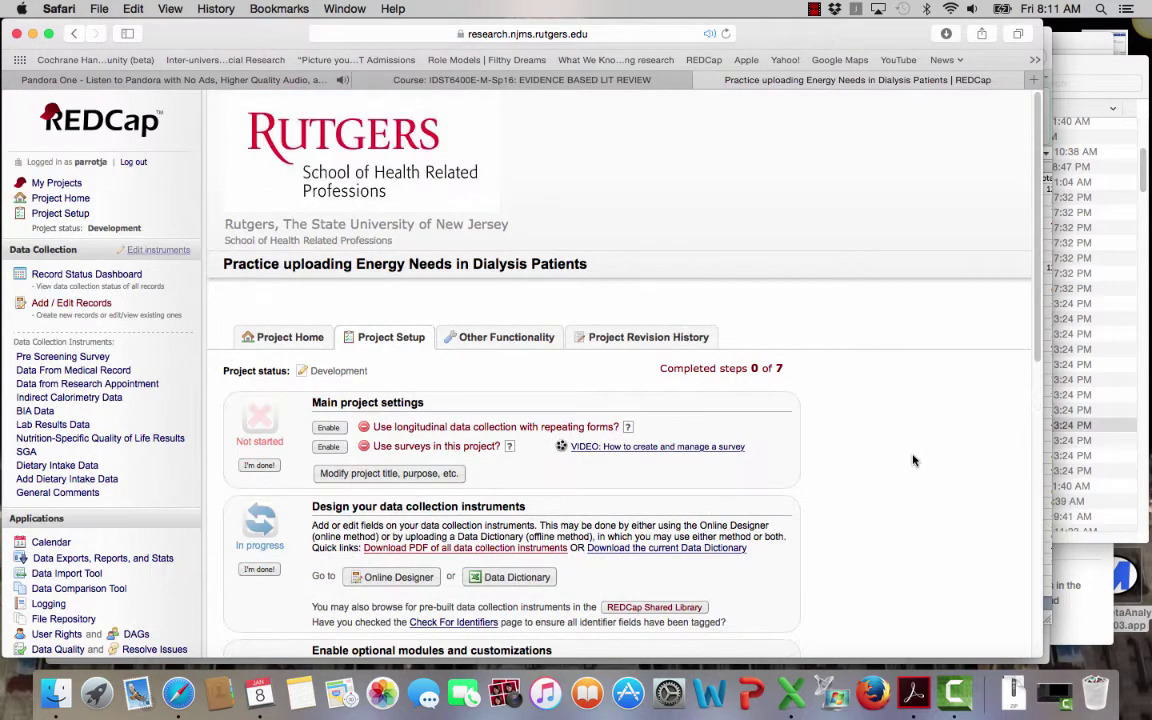
click(66, 576)
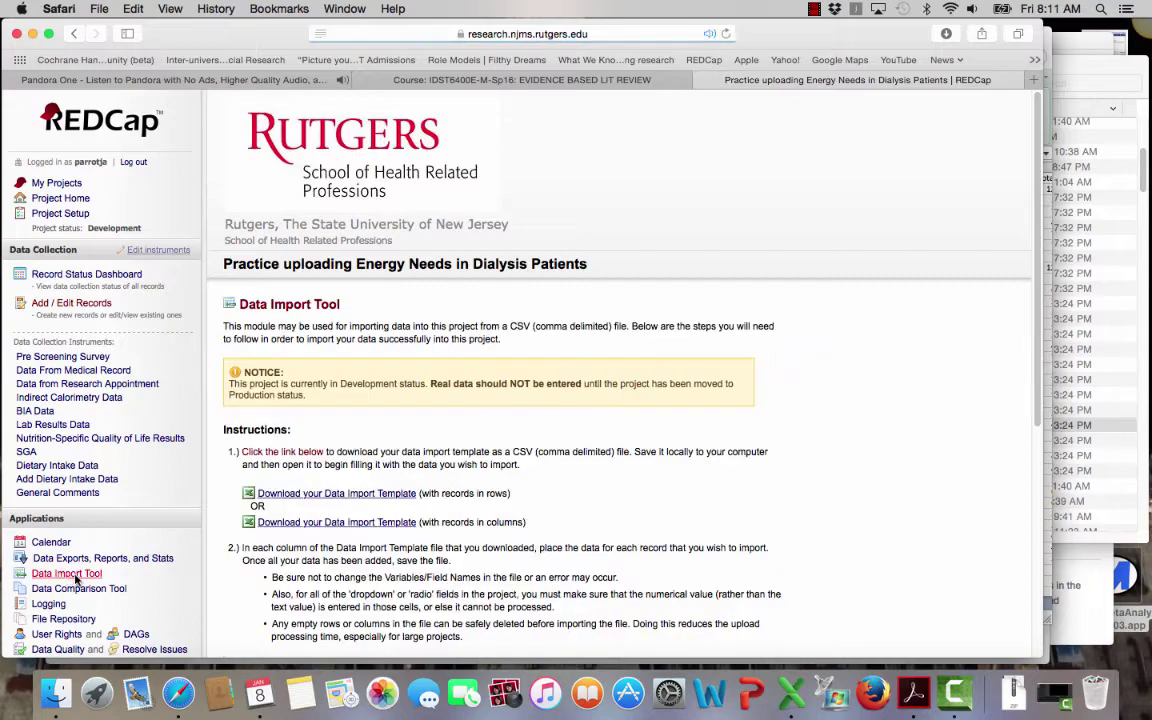
scroll(694, 443, down, 3)
scroll(773, 499, down, 5)
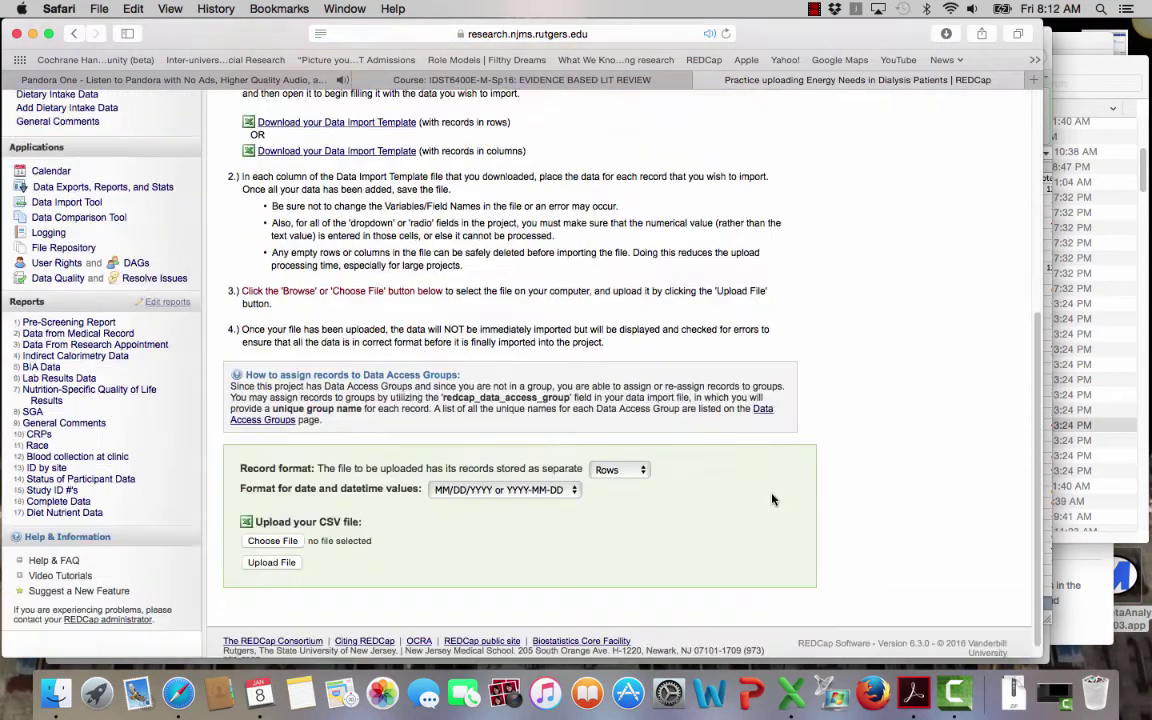
scroll(773, 499, up, 6)
scroll(773, 499, down, 1)
scroll(773, 499, down, 1)
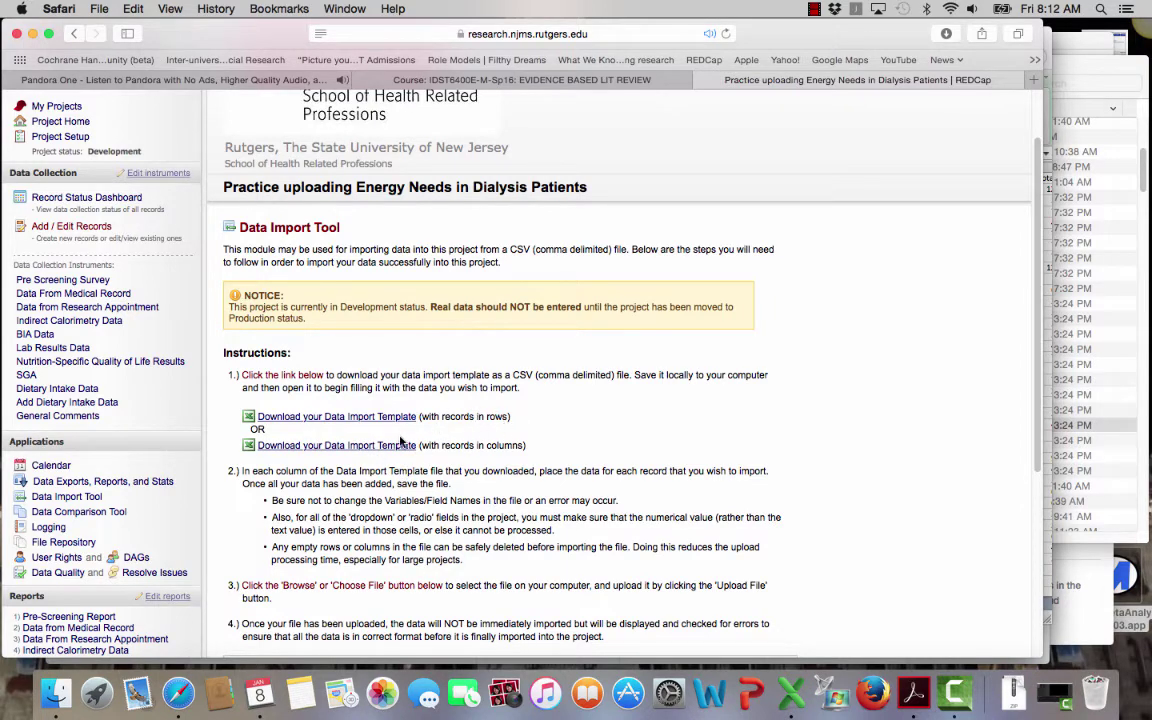
Step: Switch to Excel and check how the participant records are laid out in column B of DIALYSISB04.xlsx
click(790, 692)
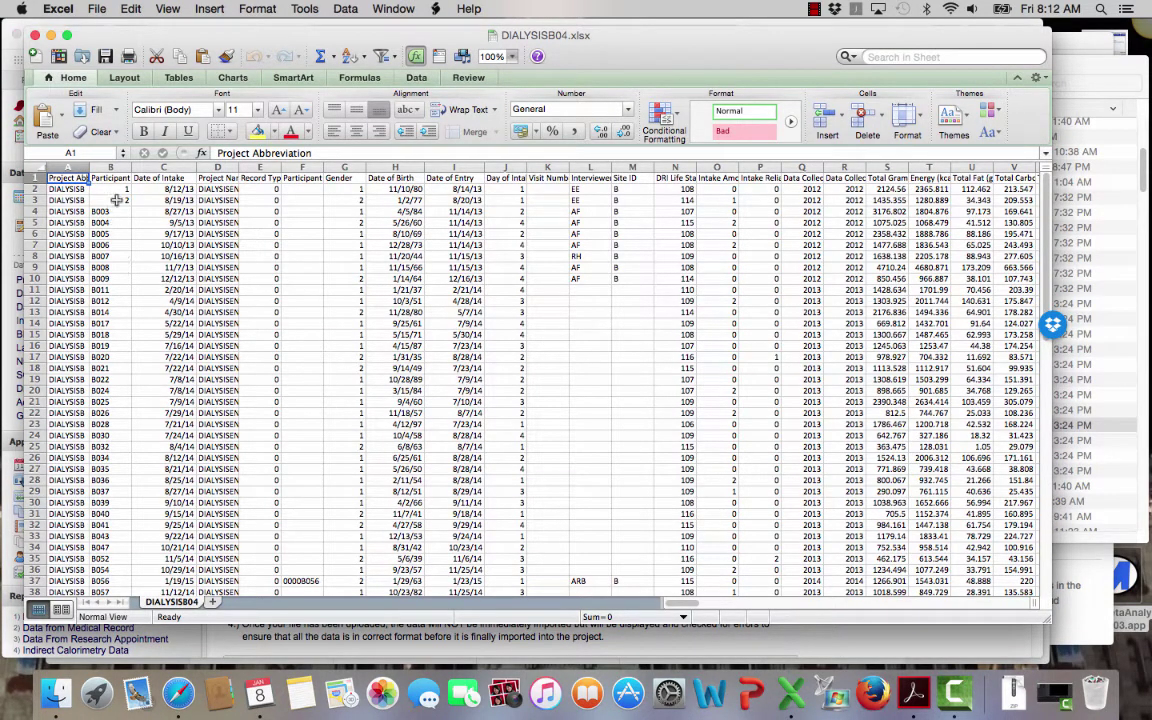
drag(116, 192, 113, 514)
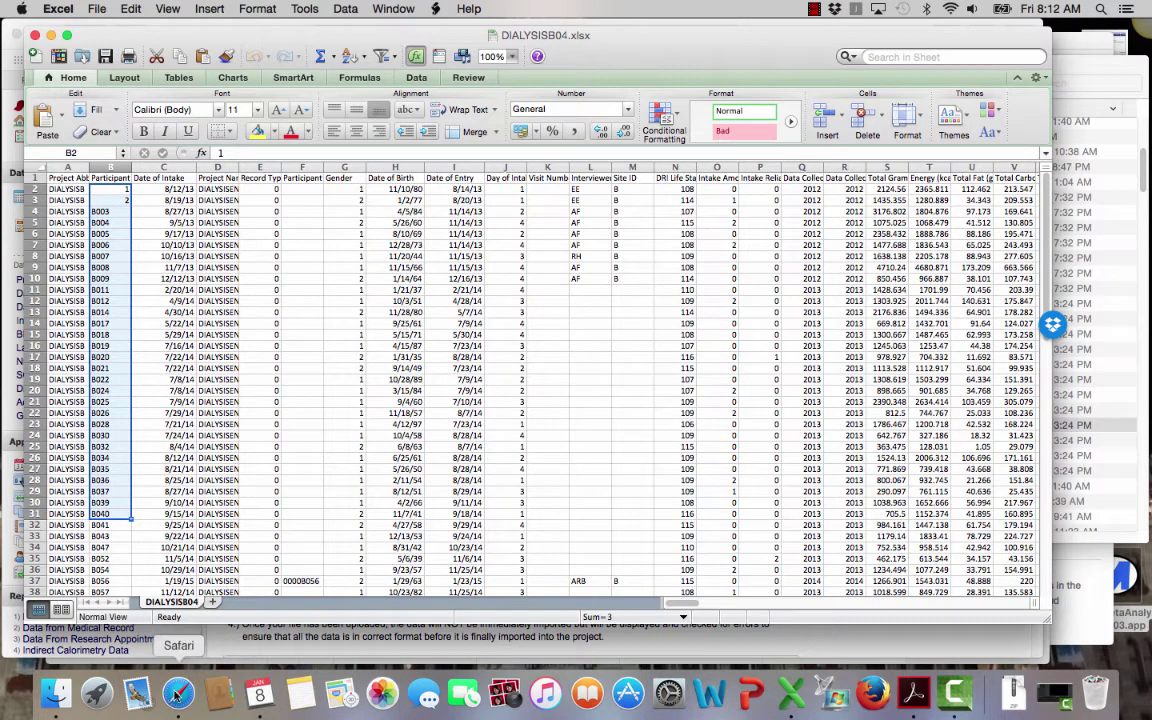
Step: Switch to Safari, download the REDCap Data Import Template with records in rows, and open the downloaded CSV file
click(181, 692)
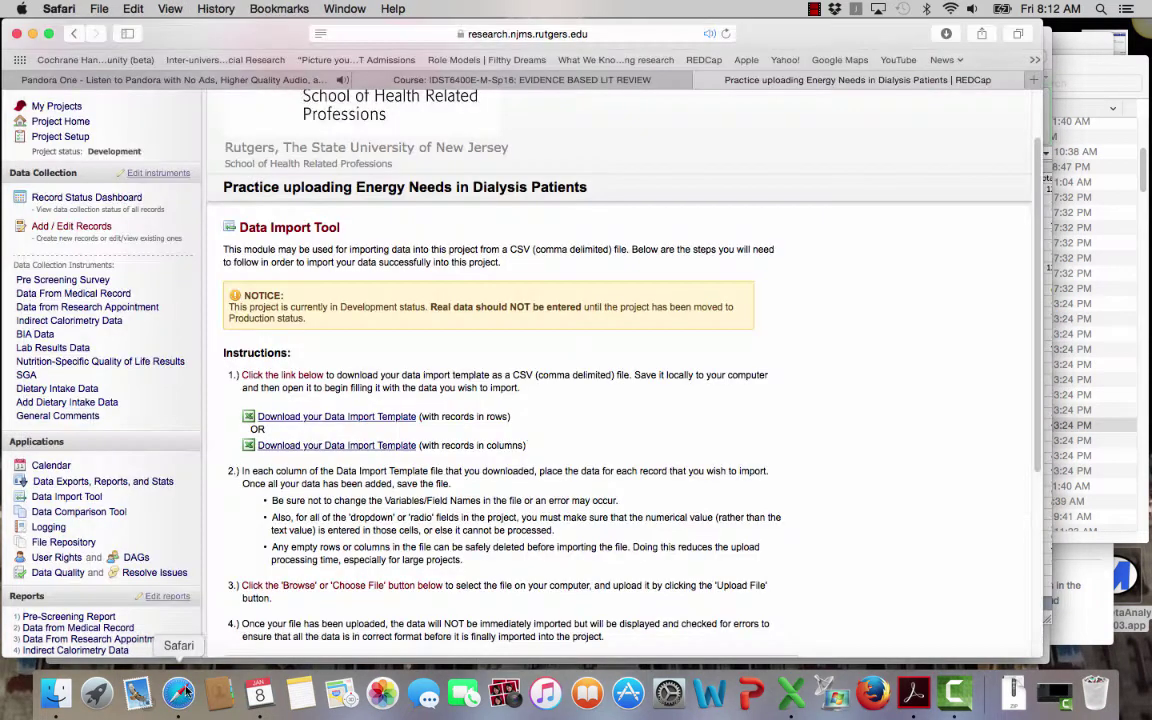
click(363, 418)
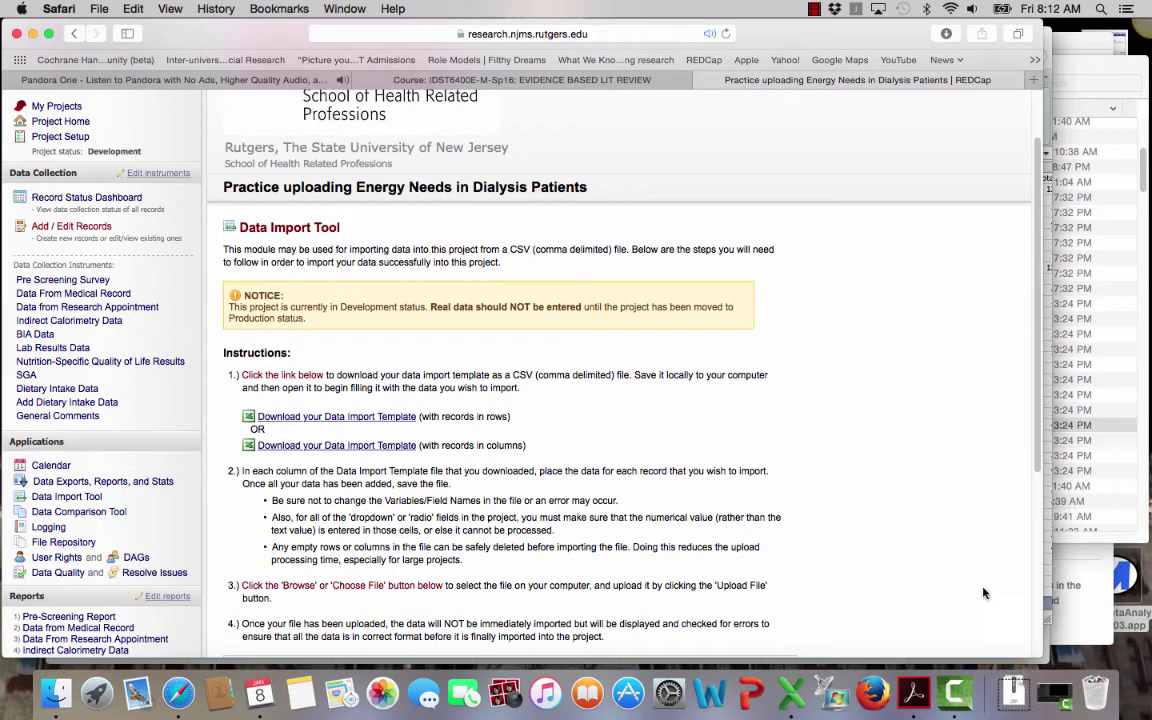
click(1012, 700)
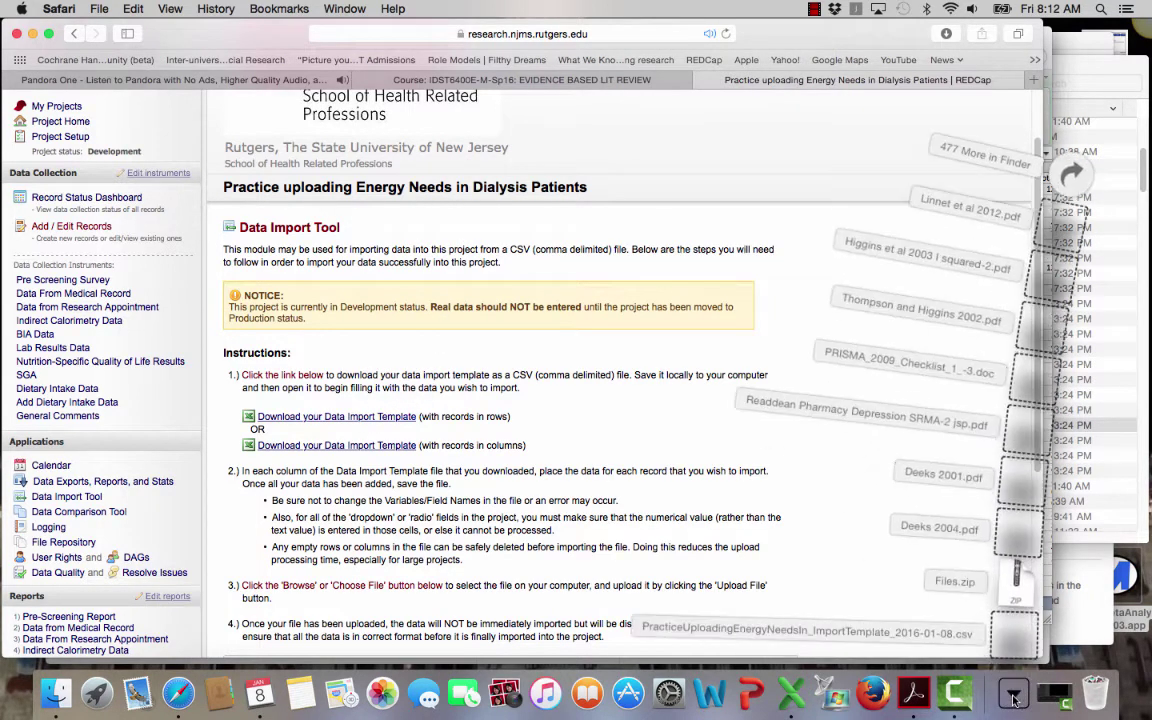
click(1015, 640)
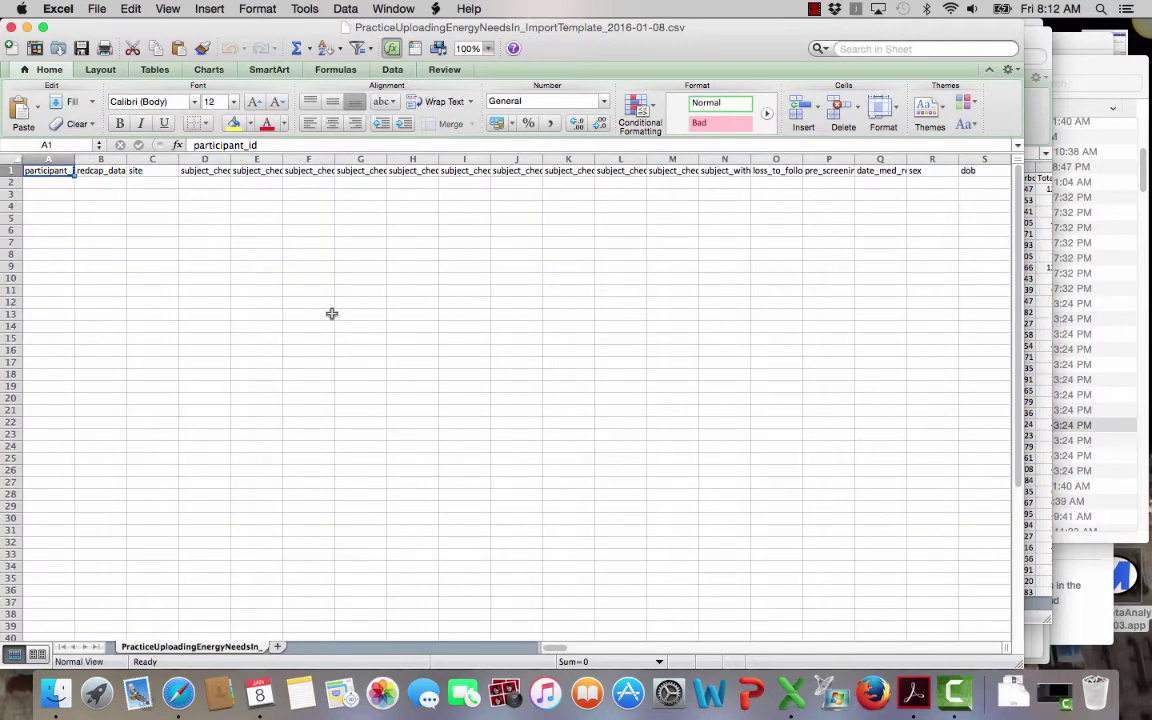
Step: Examine the subject checklist field names in the header row of the import template
click(240, 170)
click(290, 170)
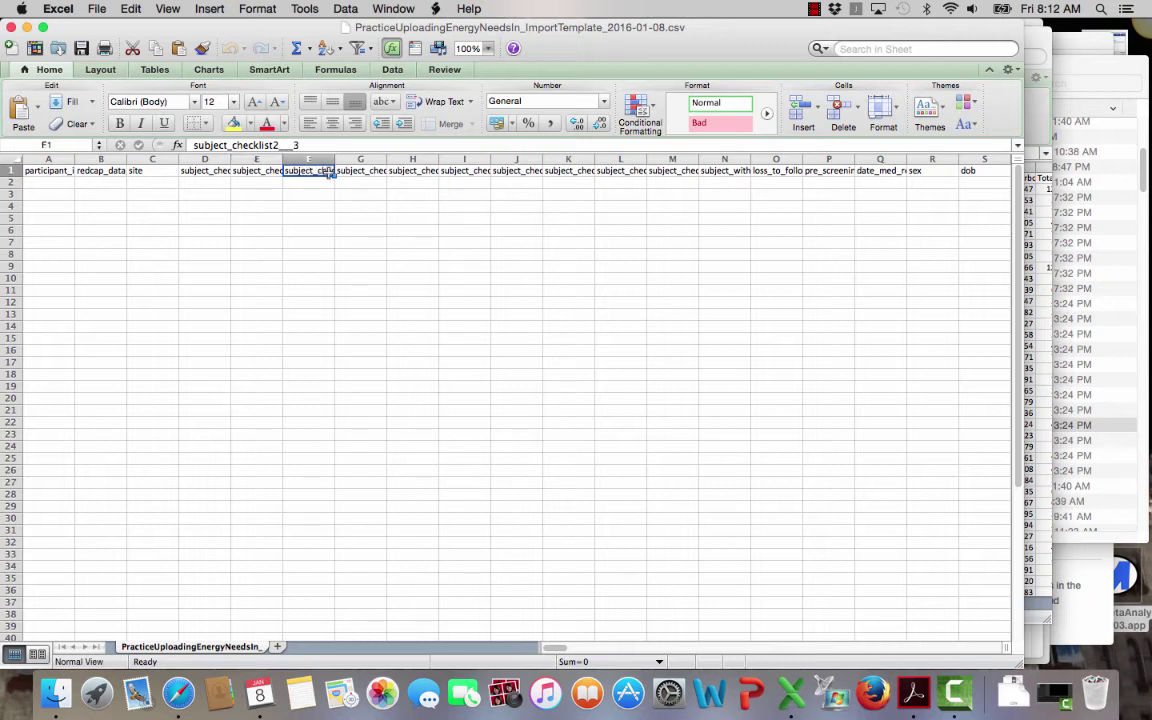
click(340, 172)
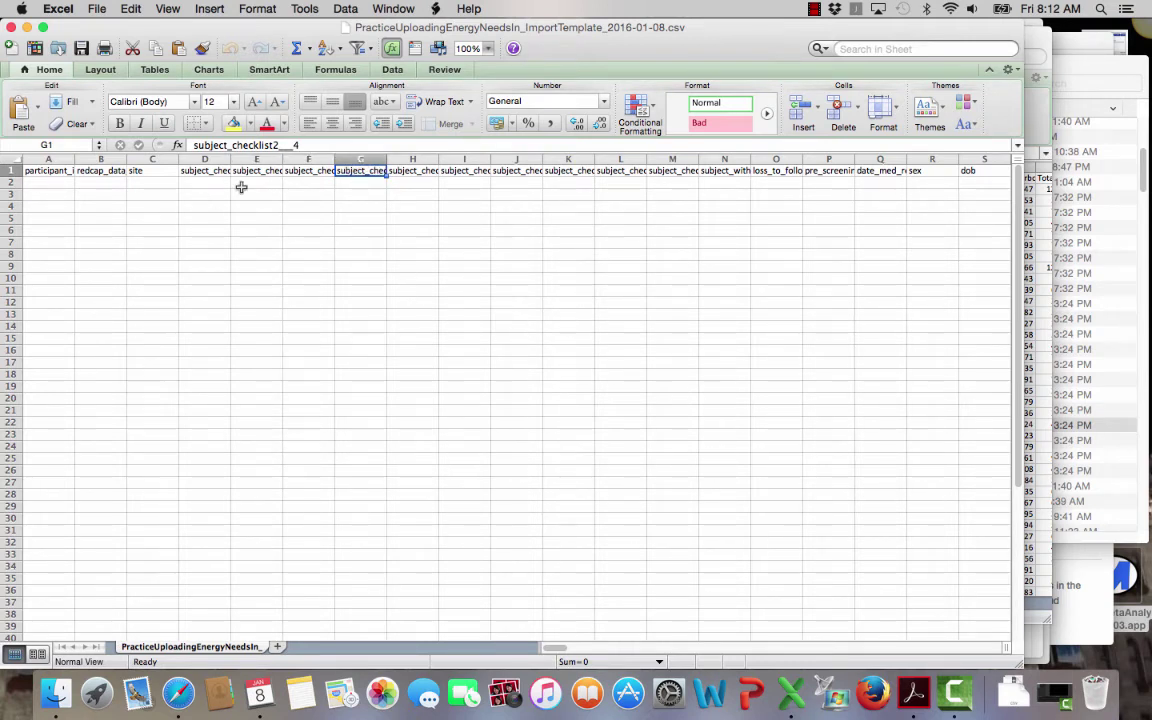
click(556, 172)
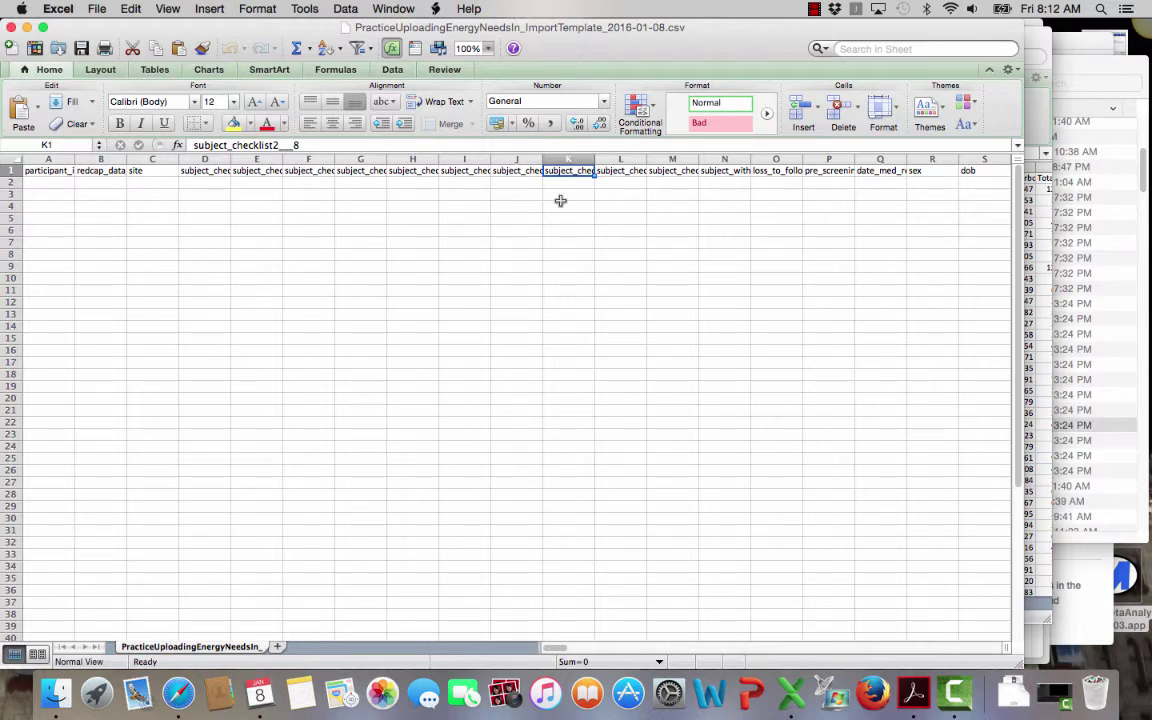
Step: Sort the whole DIALYSISB04.xlsx sheet left to right by Row 1, on values from A to Z
right_click(790, 697)
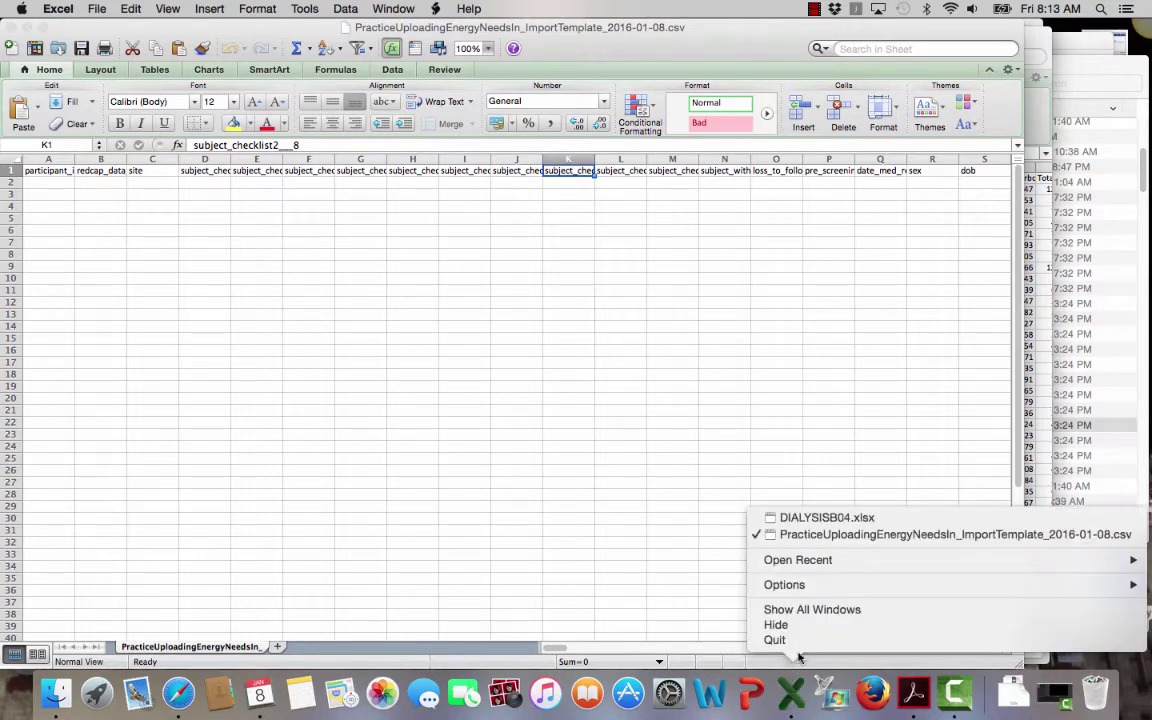
click(810, 518)
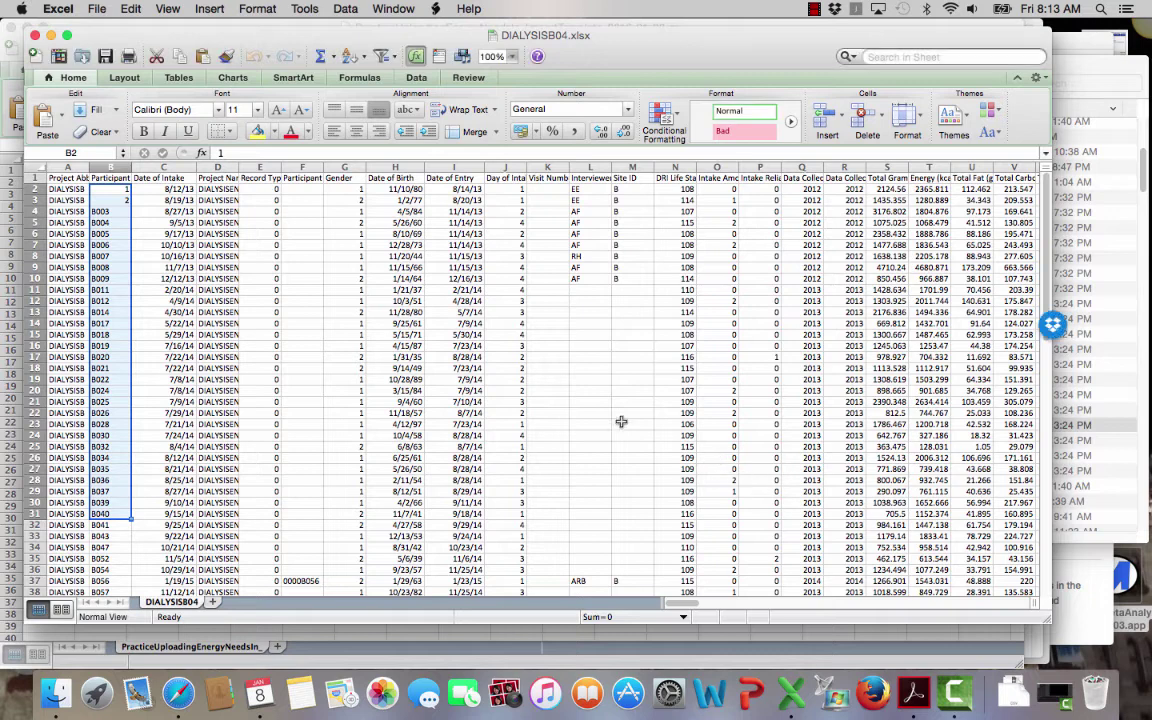
click(215, 178)
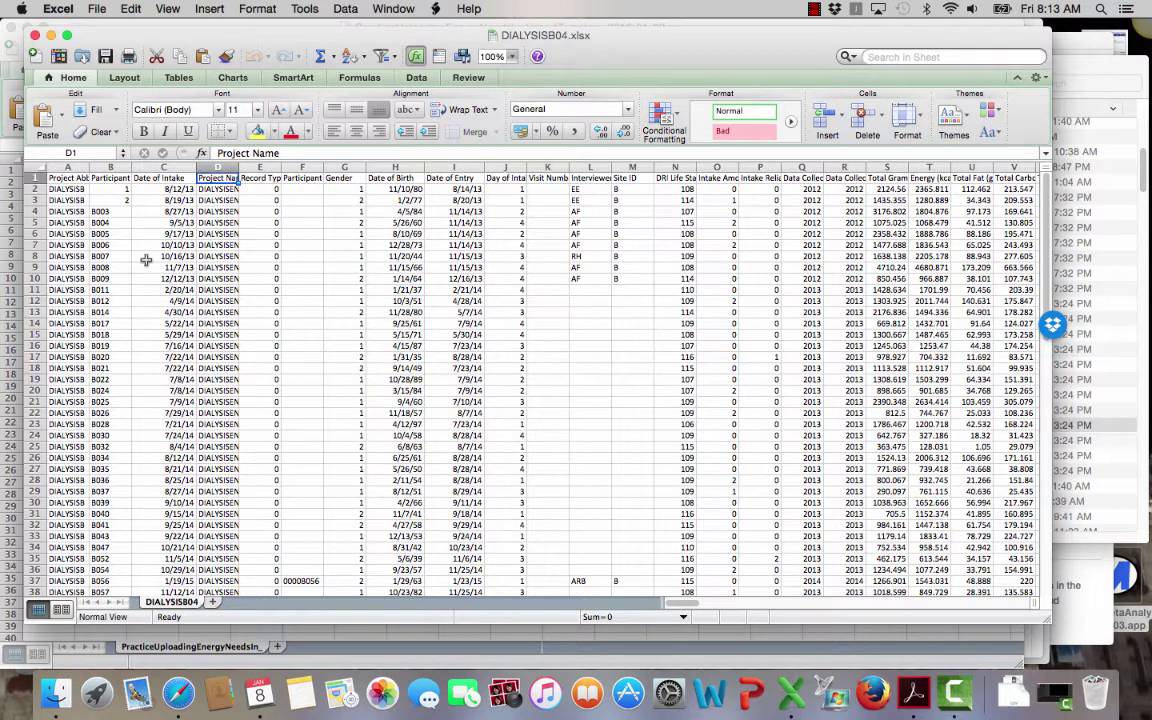
click(41, 166)
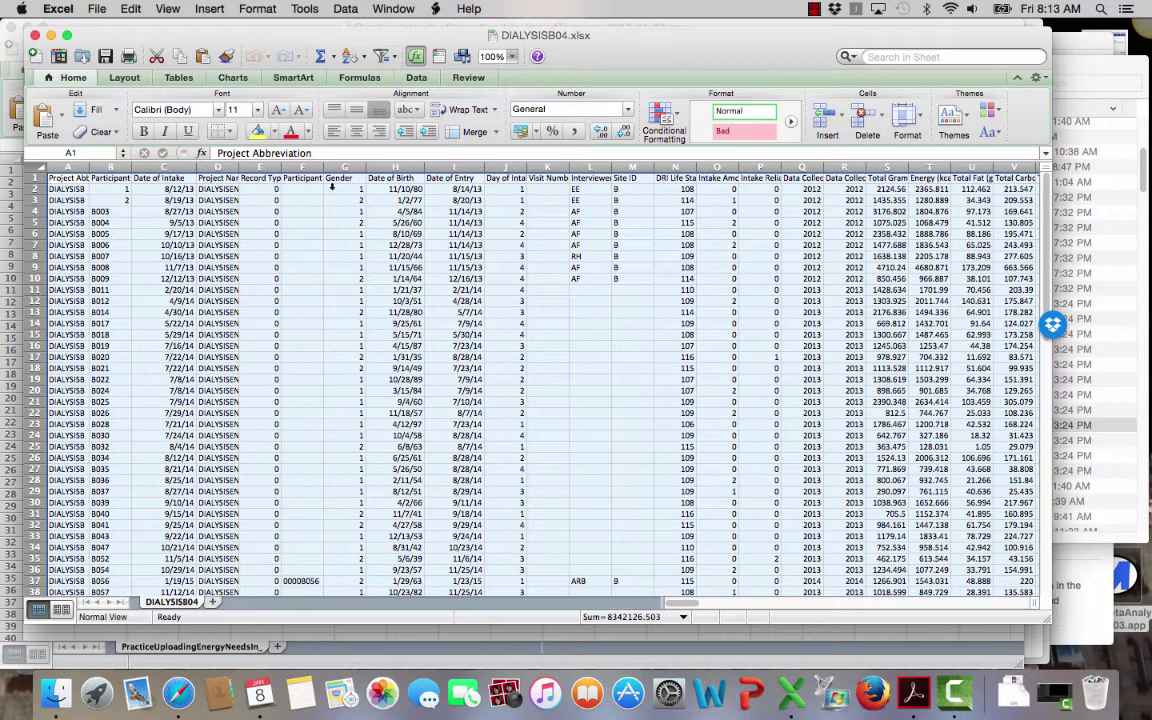
click(416, 77)
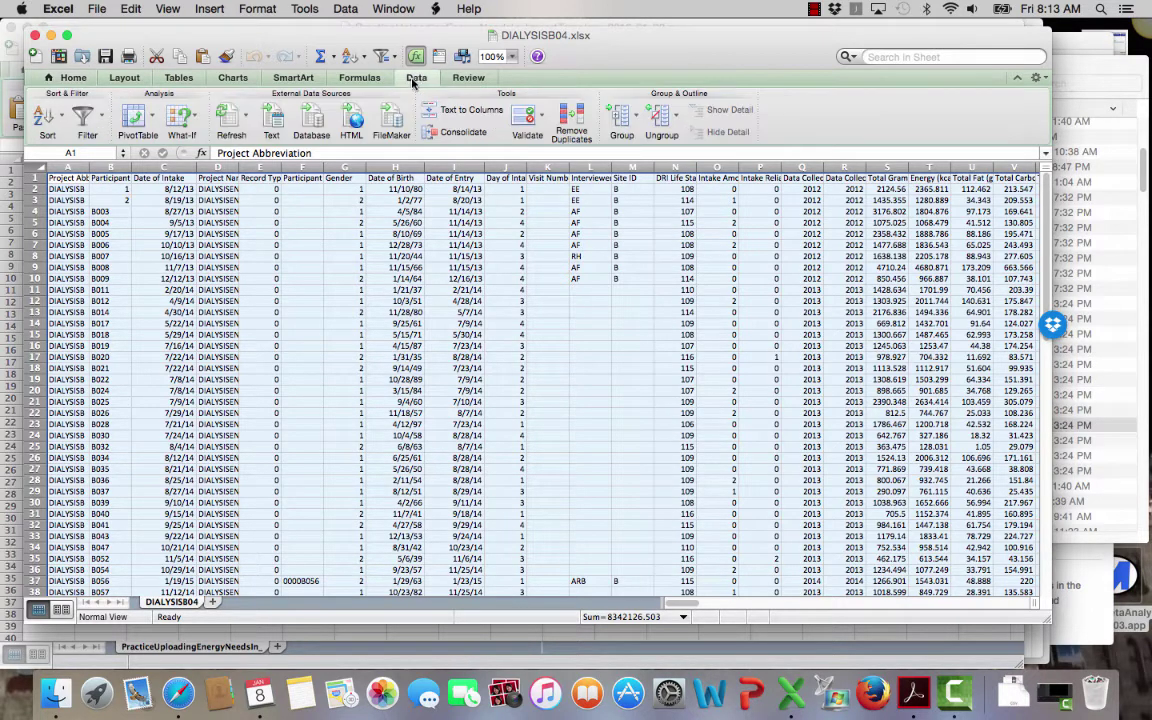
click(64, 118)
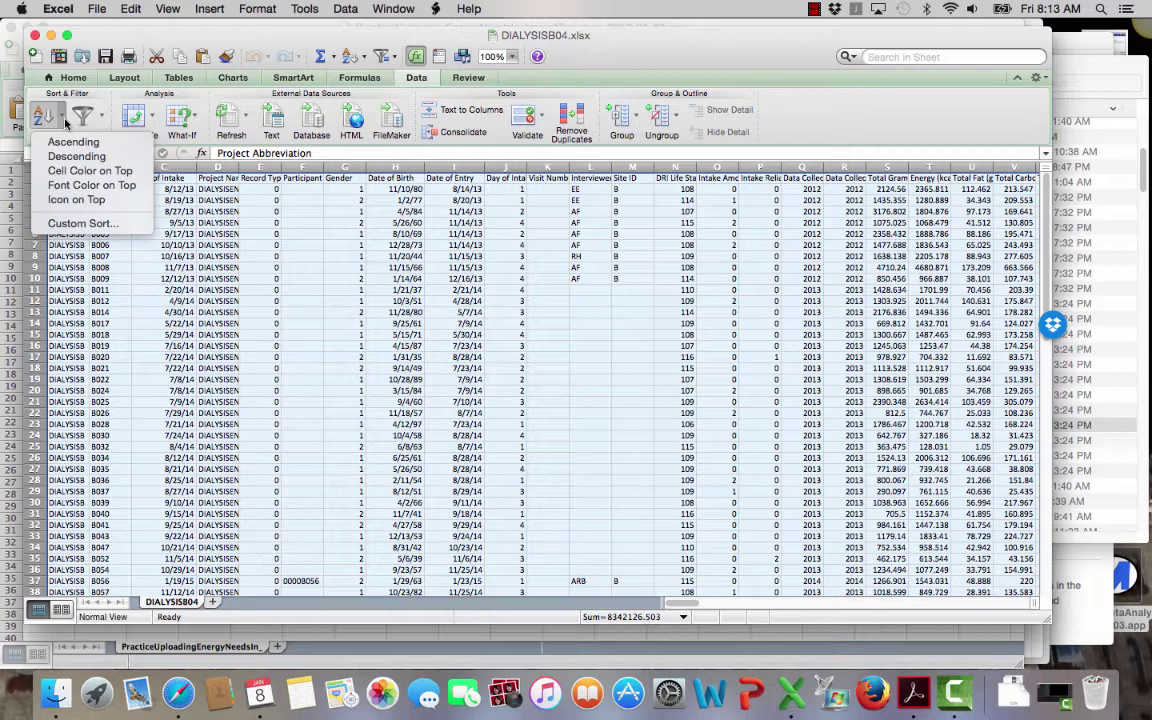
click(60, 222)
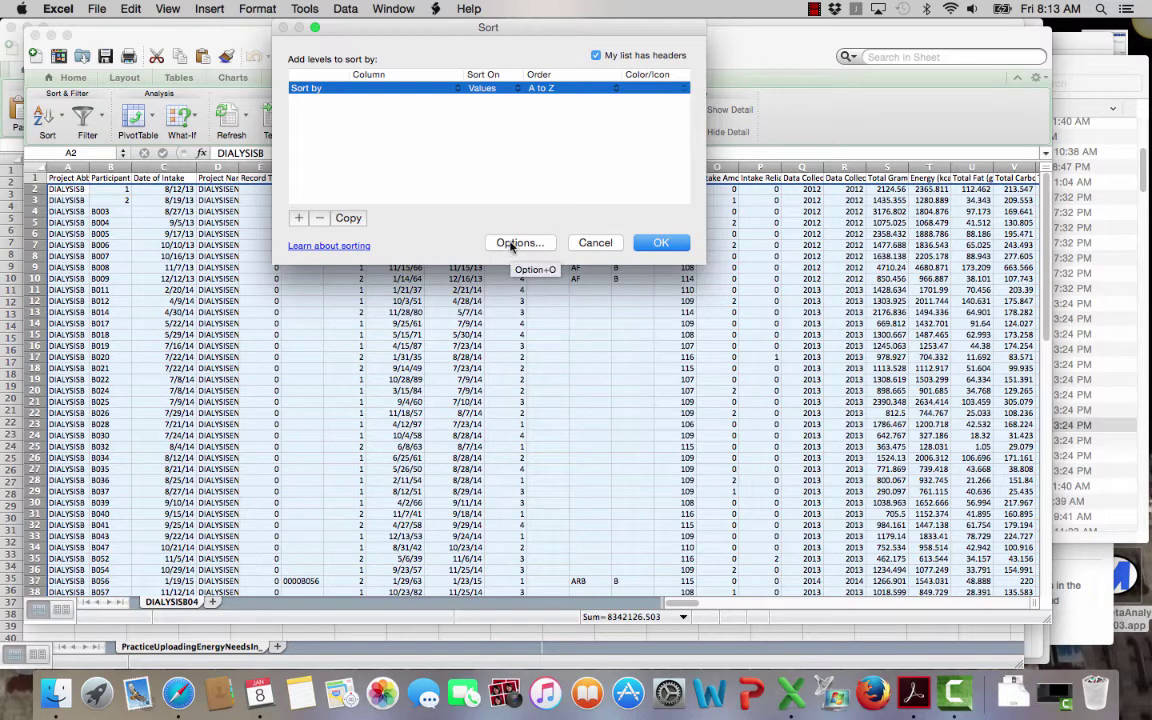
click(511, 244)
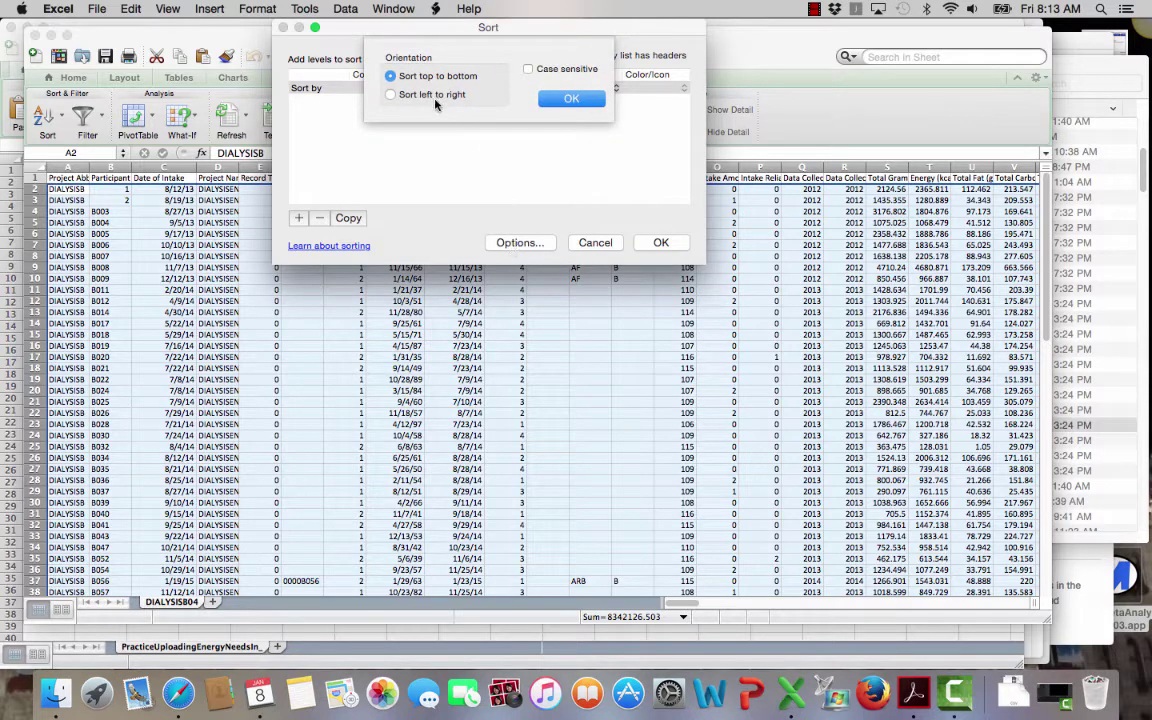
click(428, 96)
click(571, 100)
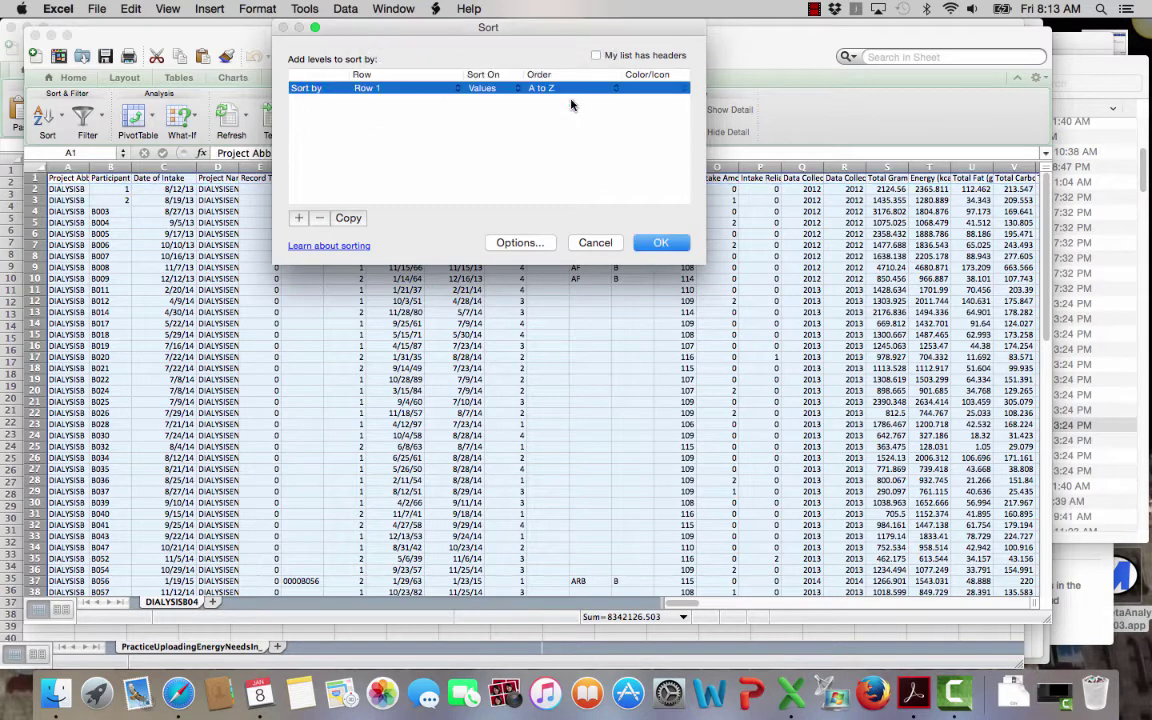
click(655, 244)
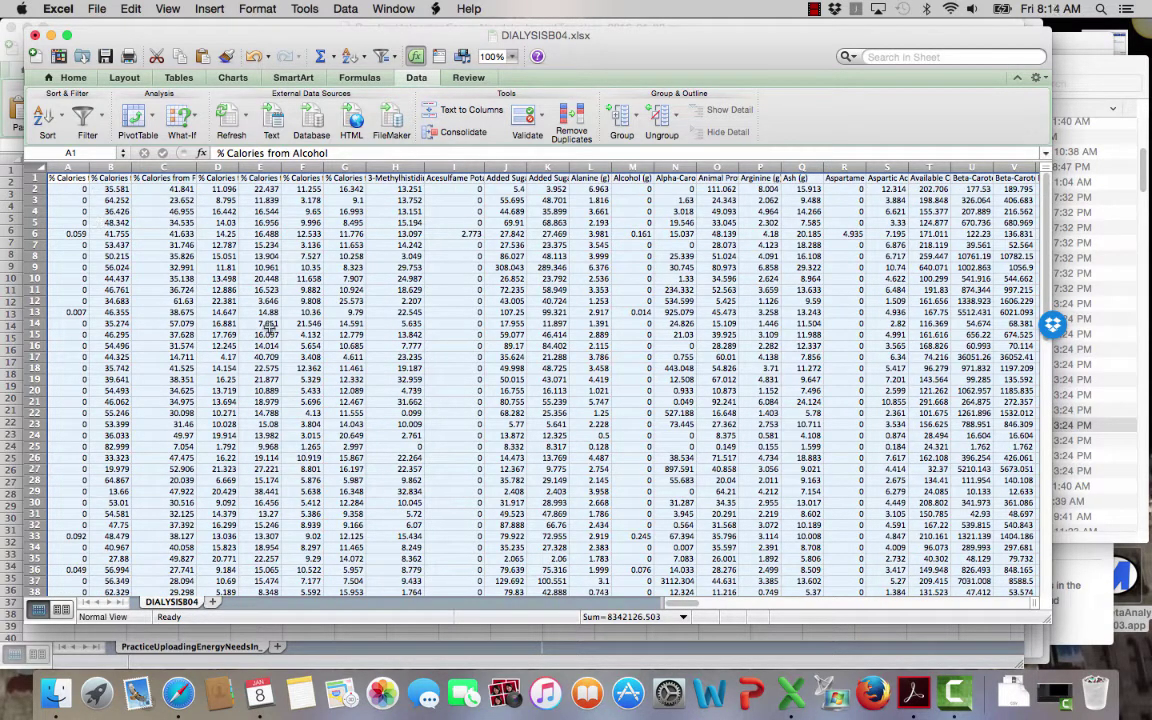
Step: Read the full header names of the percent-calorie columns in row 1
click(70, 179)
click(110, 188)
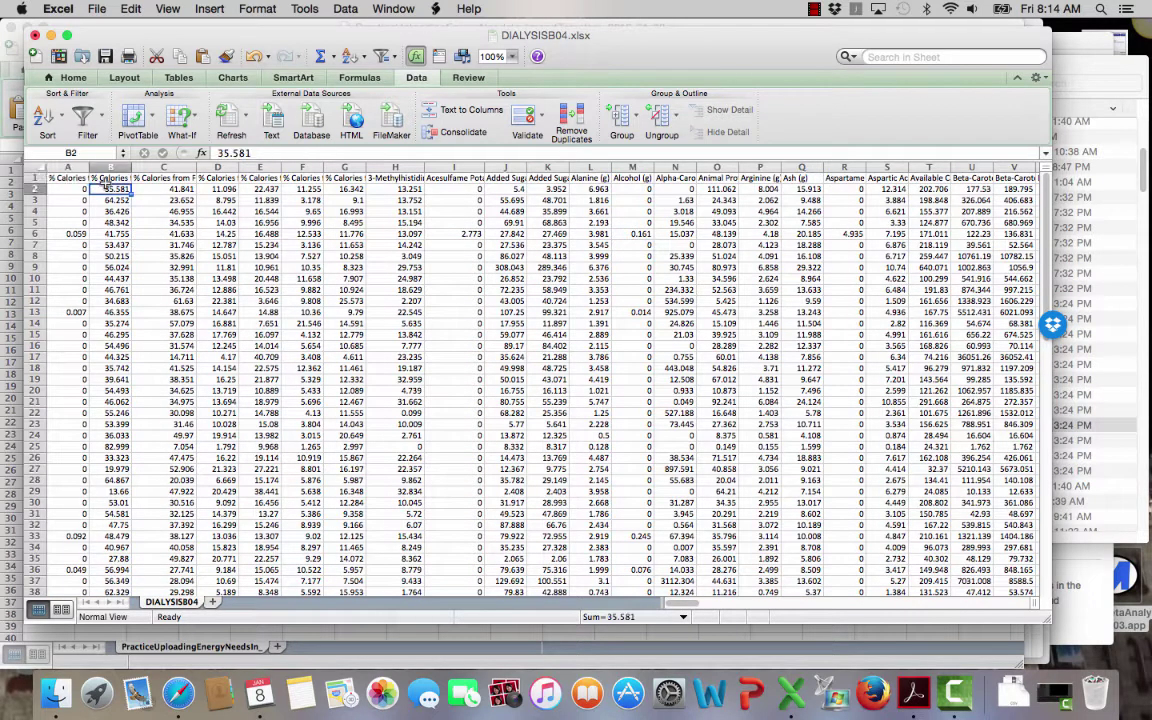
click(127, 177)
click(160, 177)
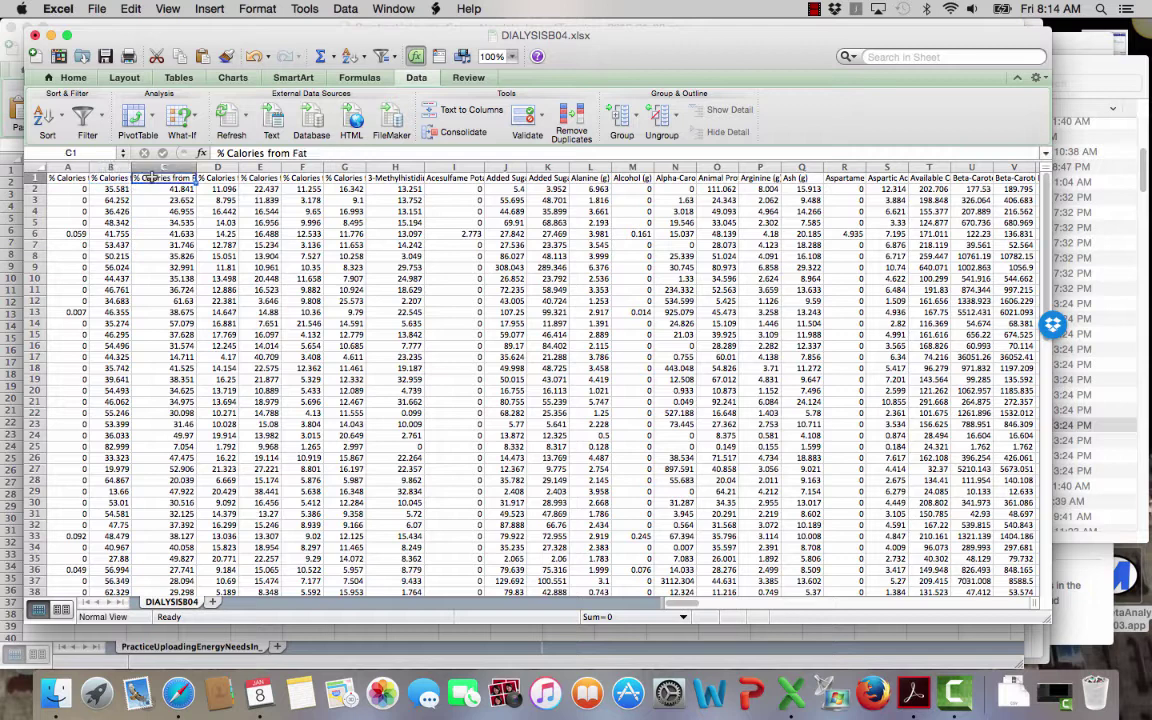
click(220, 177)
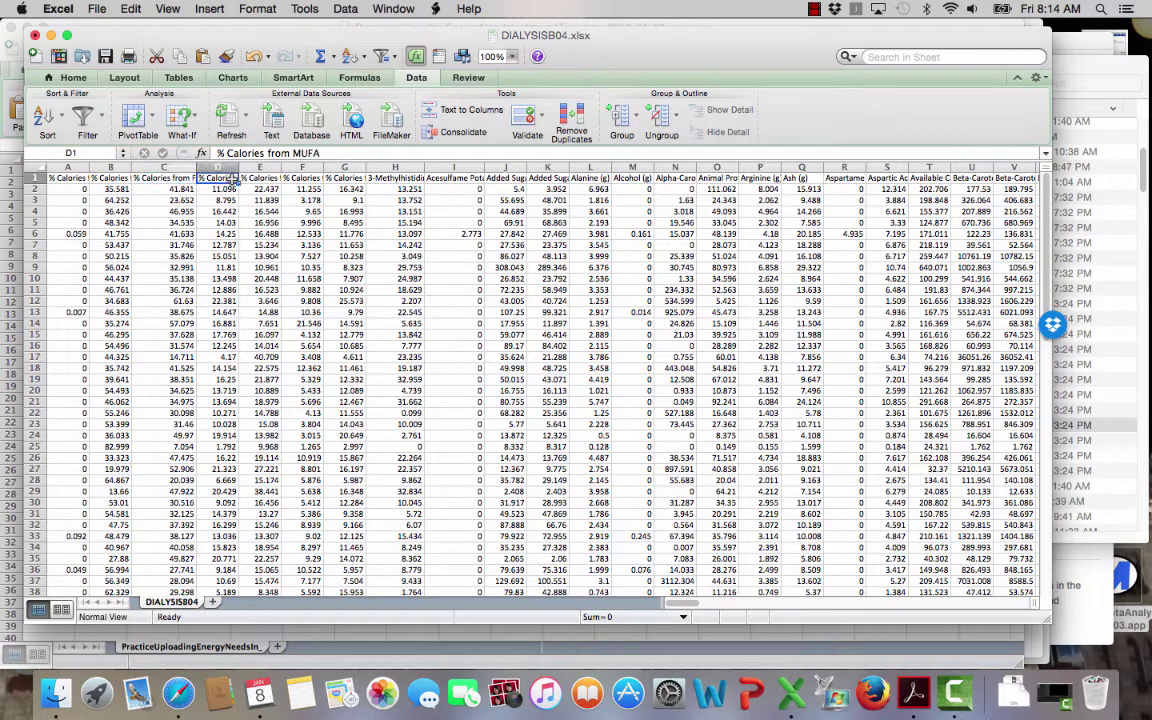
click(262, 178)
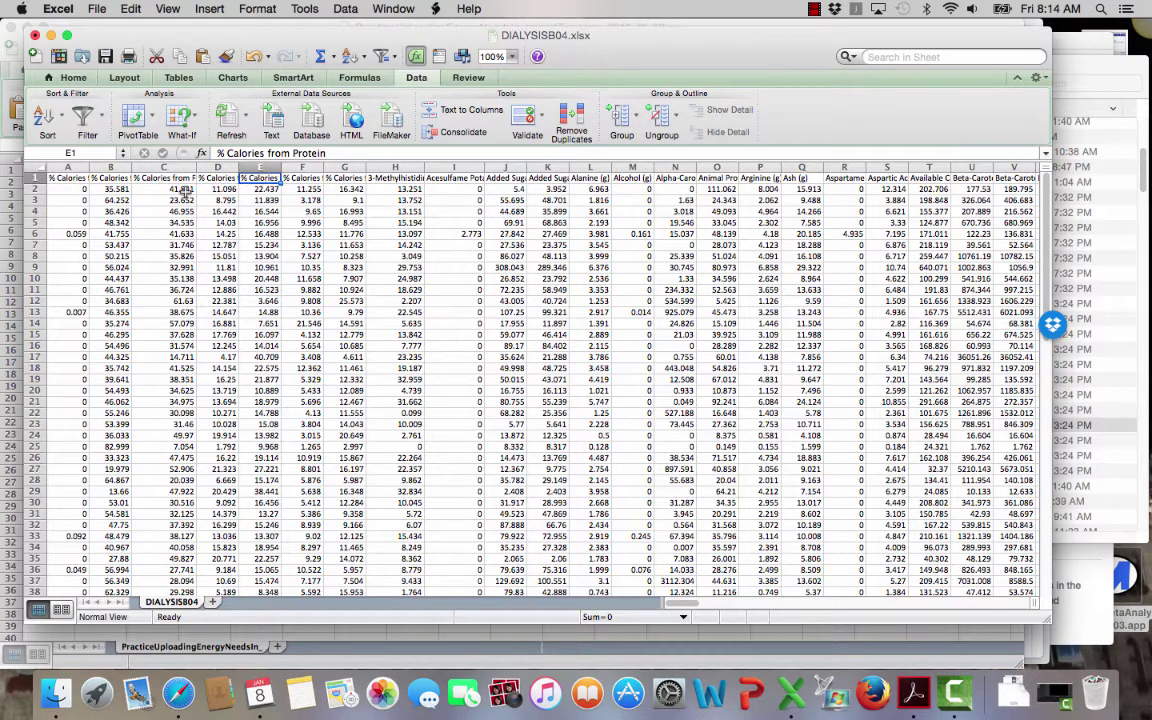
Step: Replace the % sign with "Percent" in the Calories from Alcohol and Calories from Carbohydrate headers, cells A1 and B1
click(68, 178)
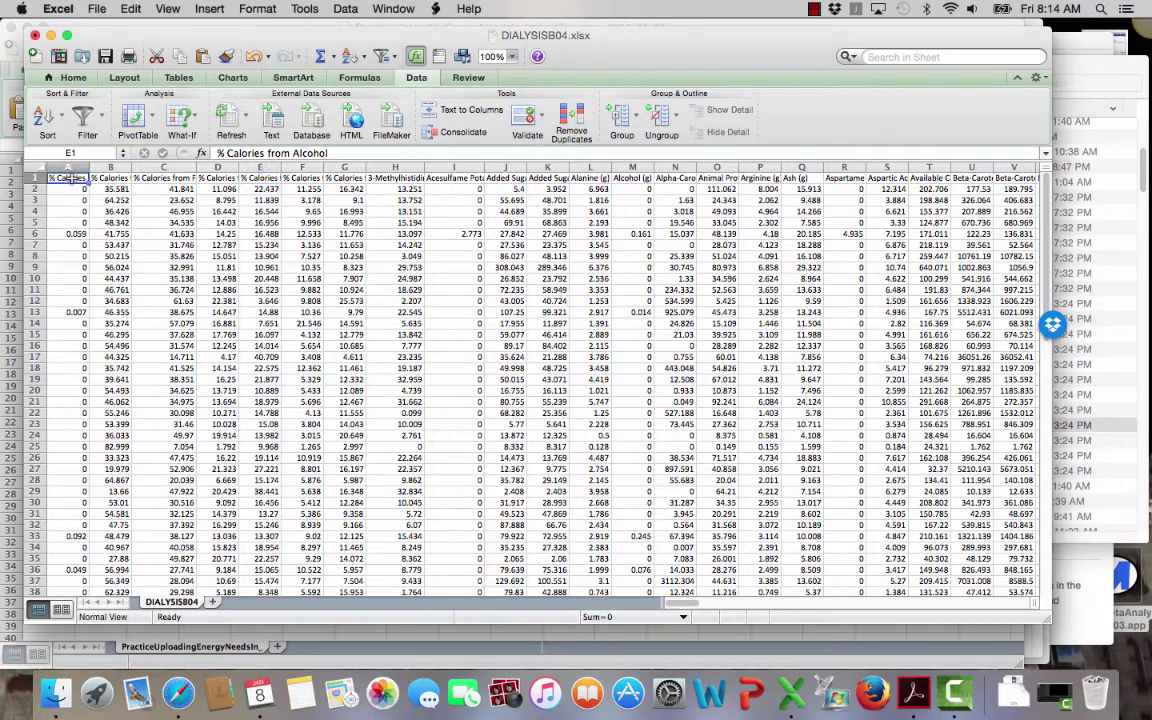
click(220, 153)
key(BackSpace)
text(Percent)
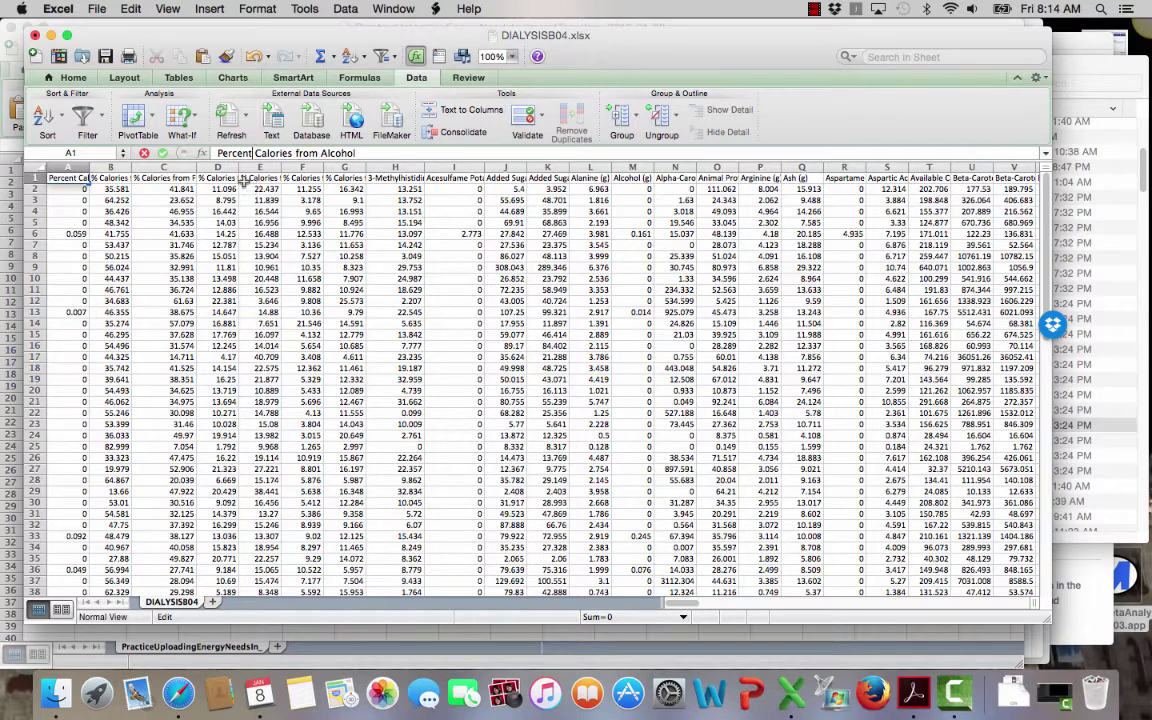
click(113, 178)
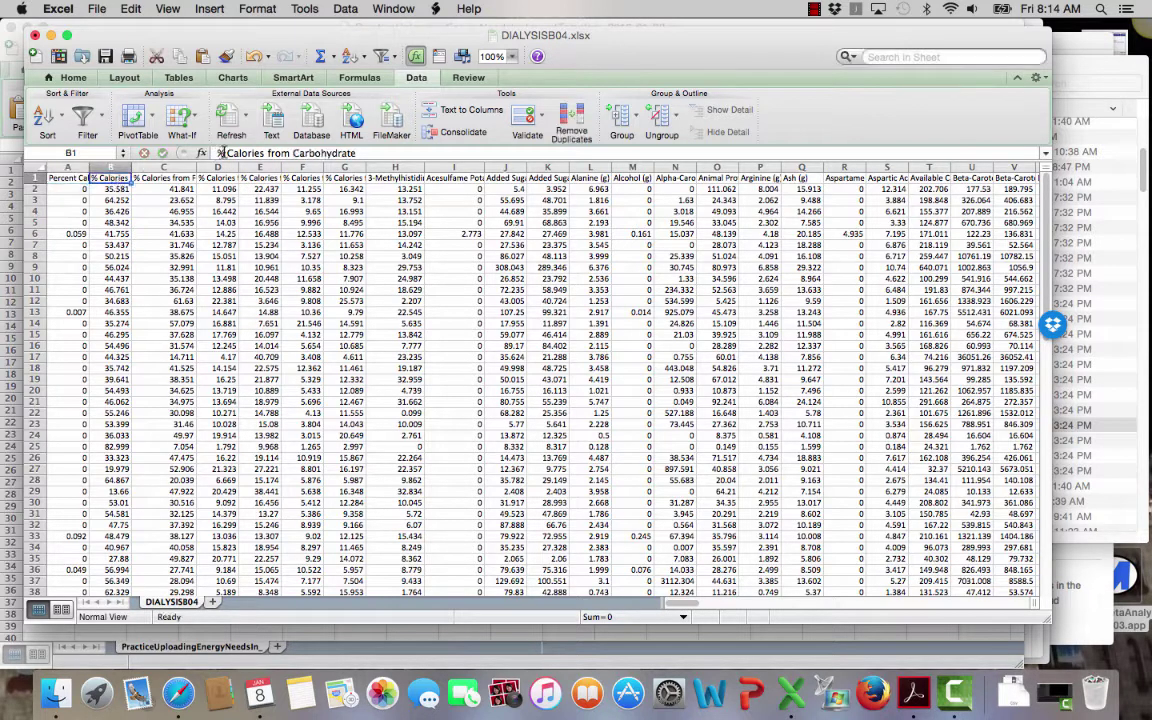
click(222, 153)
key(BackSpace)
text(Percent)
click(177, 188)
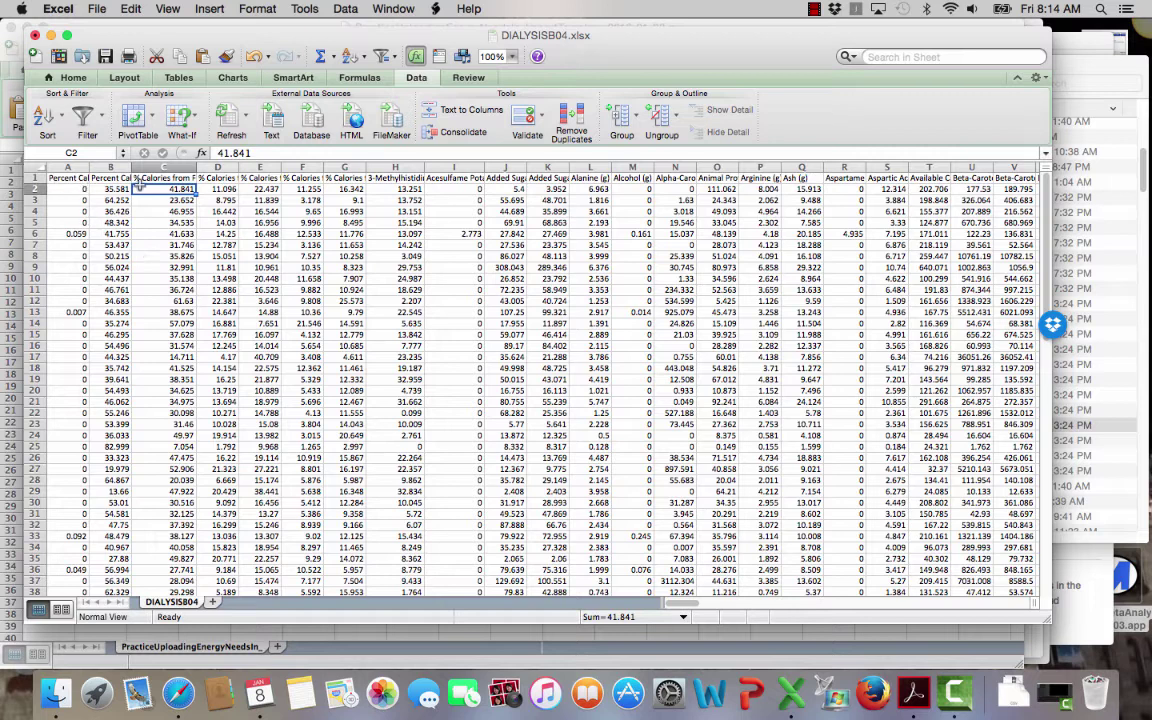
Step: Re-sort the whole DIALYSISB04 sheet left to right by Row 1, on values from A to Z
click(36, 170)
click(44, 115)
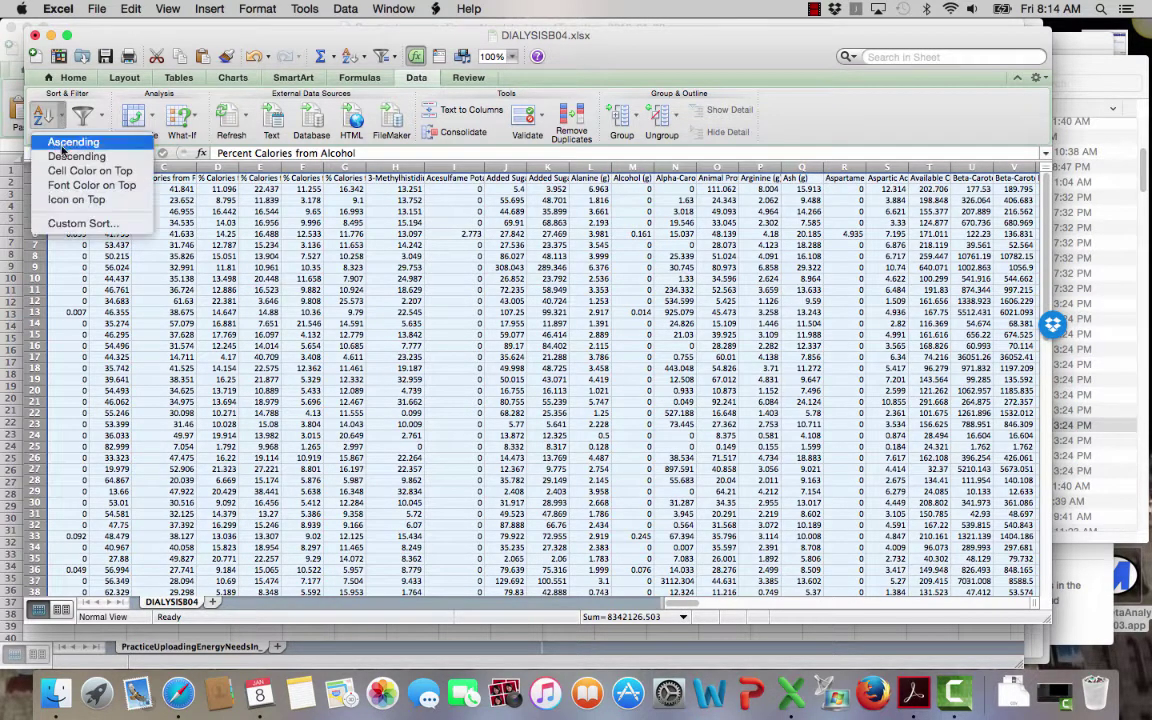
click(72, 225)
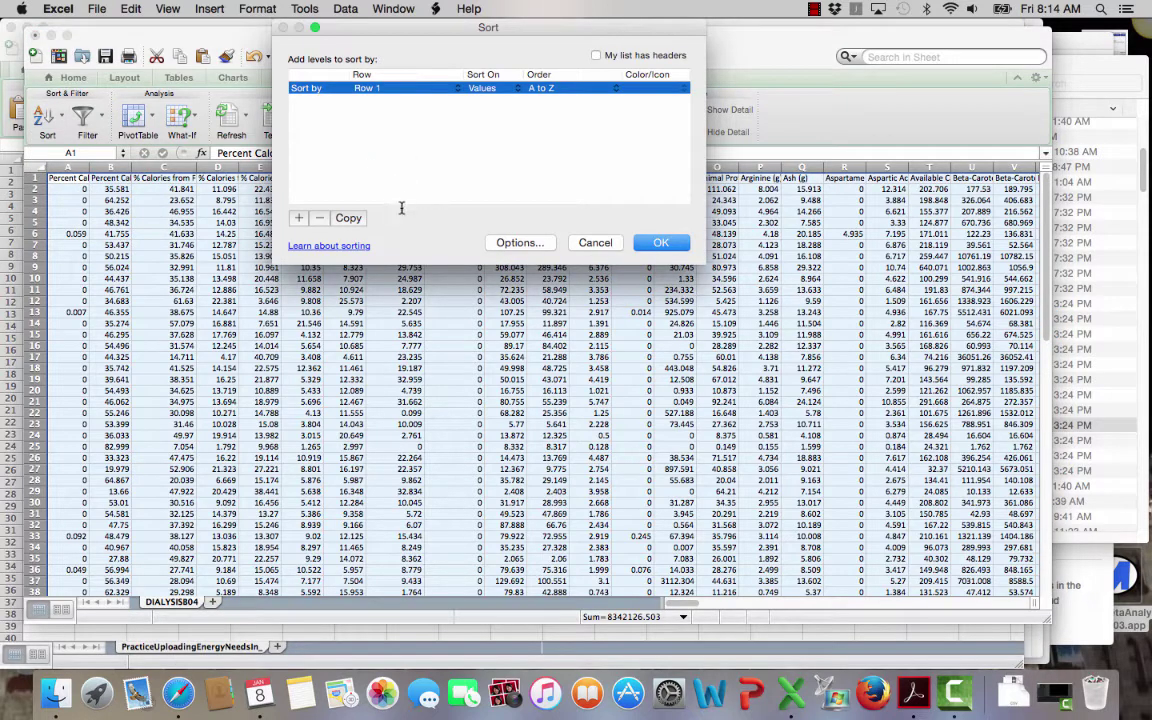
click(525, 246)
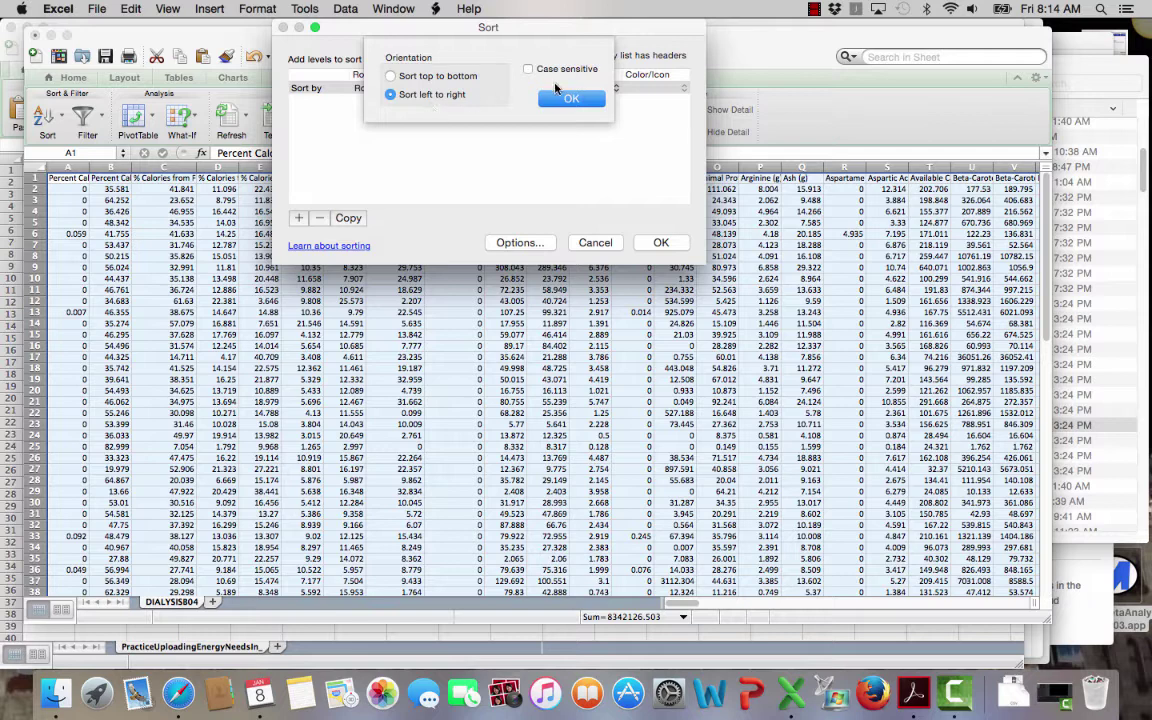
click(560, 95)
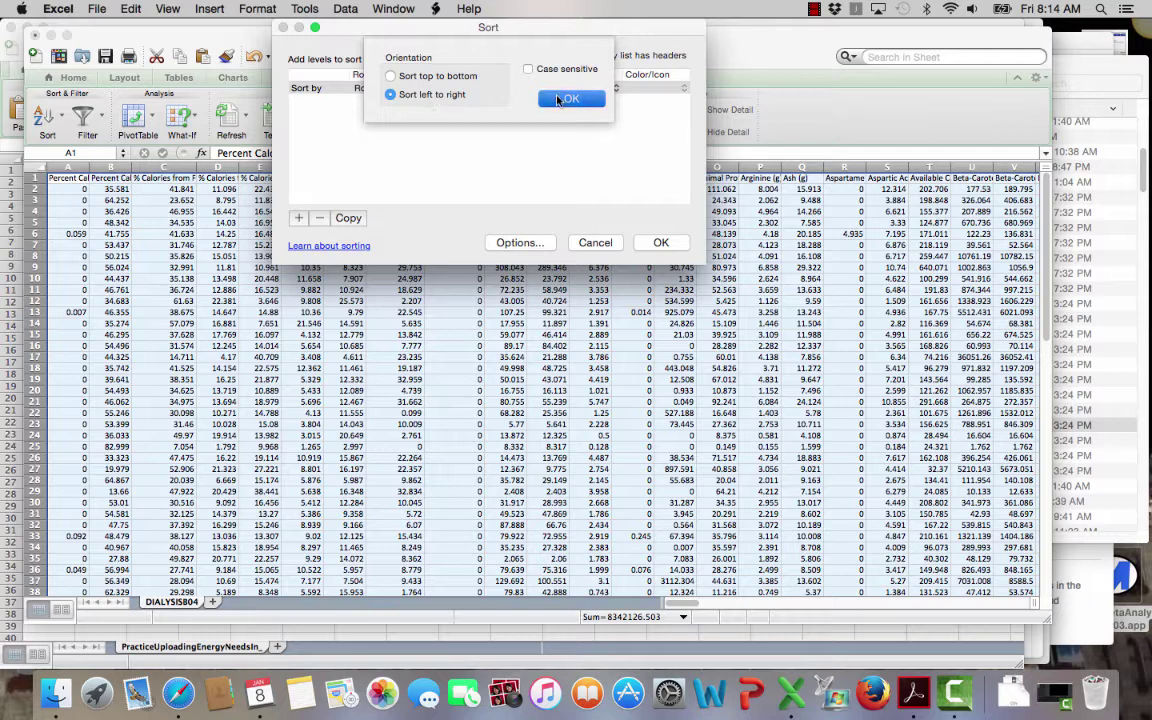
click(650, 242)
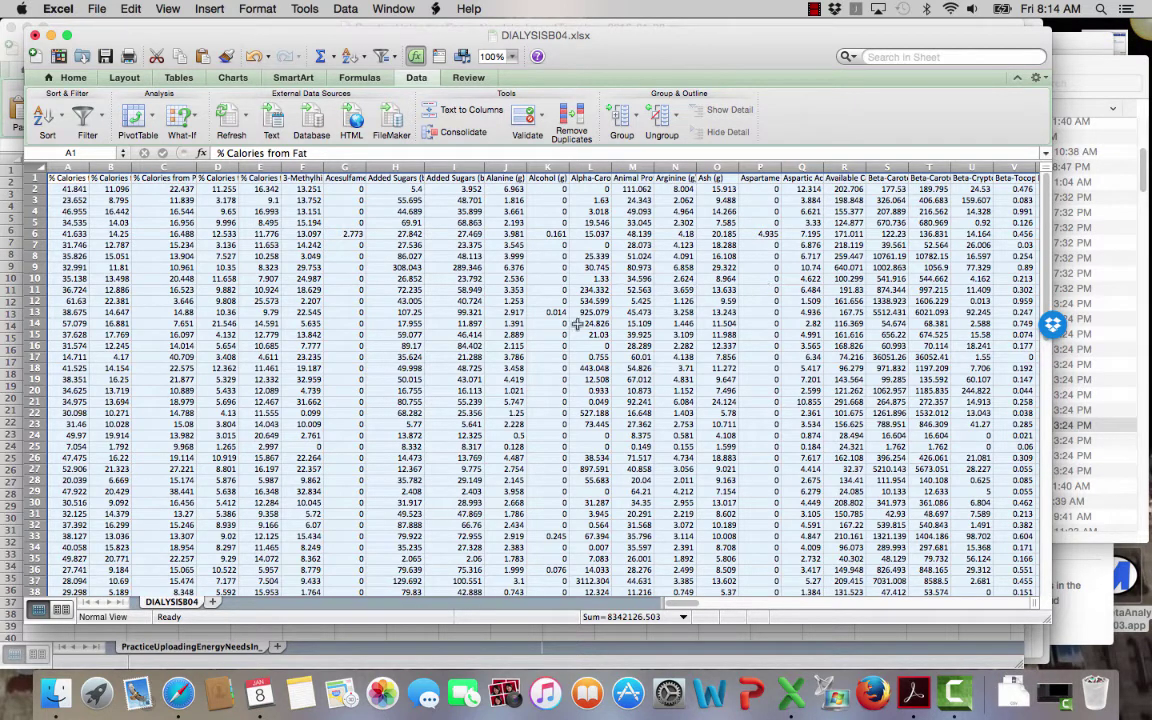
click(312, 266)
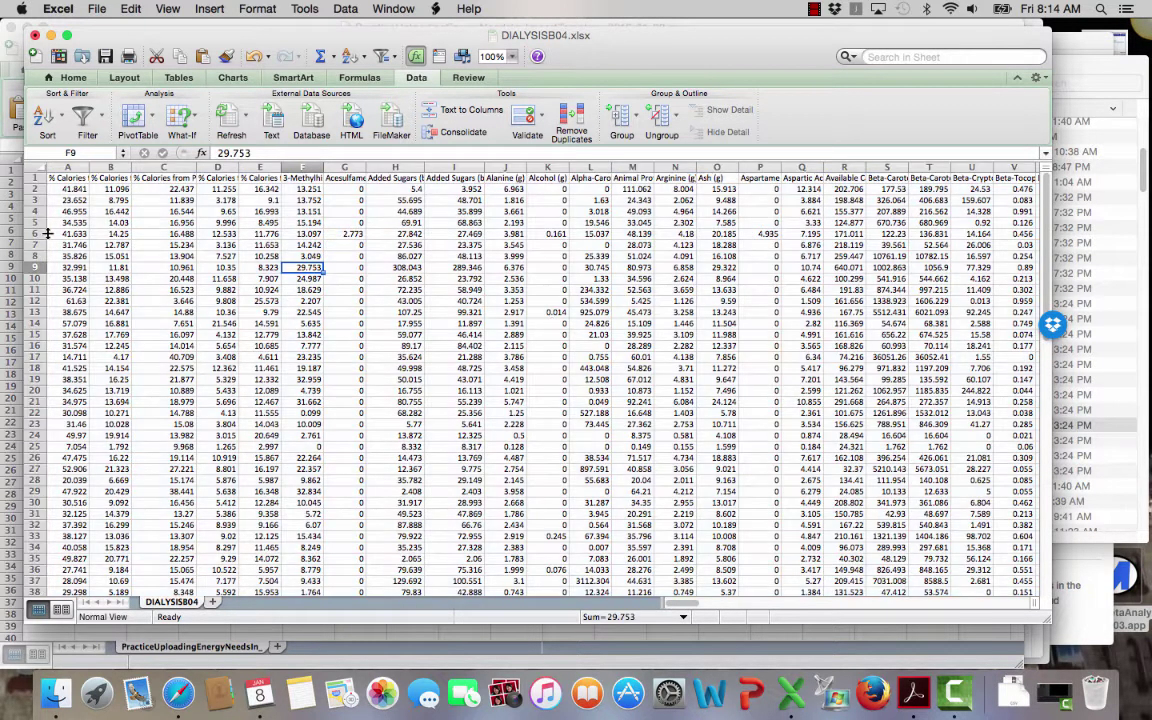
Step: Insert two blank rows above the header row of the DIALYSISB04 sheet
click(37, 177)
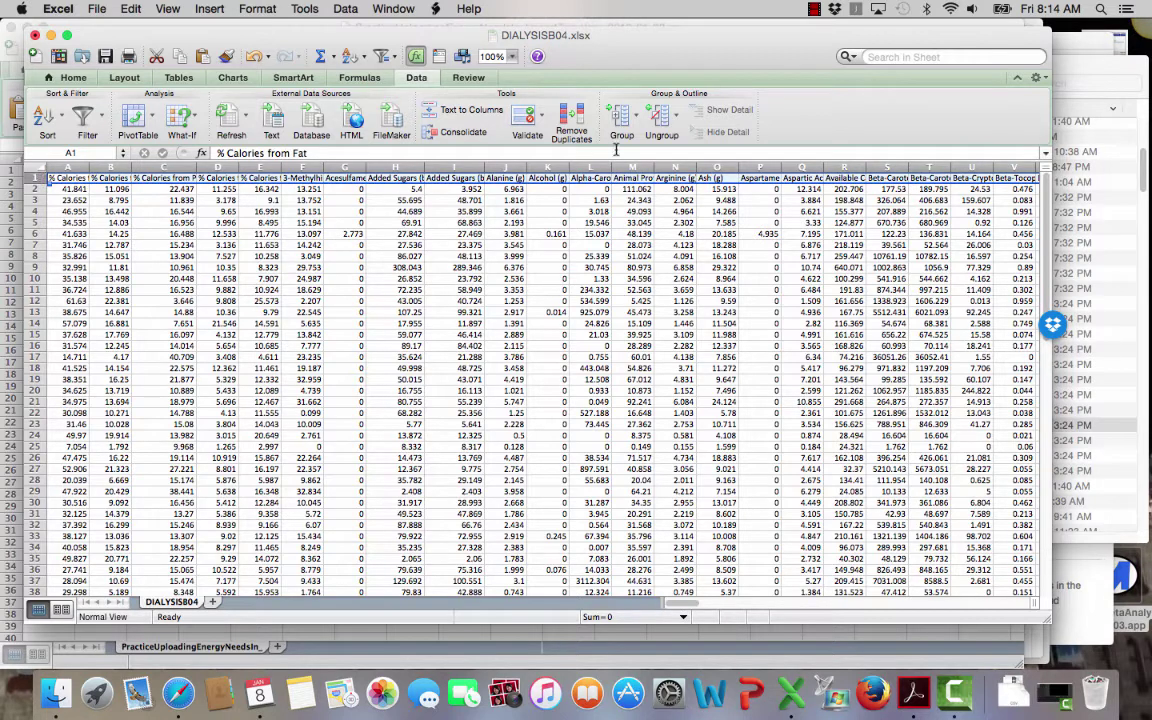
click(73, 78)
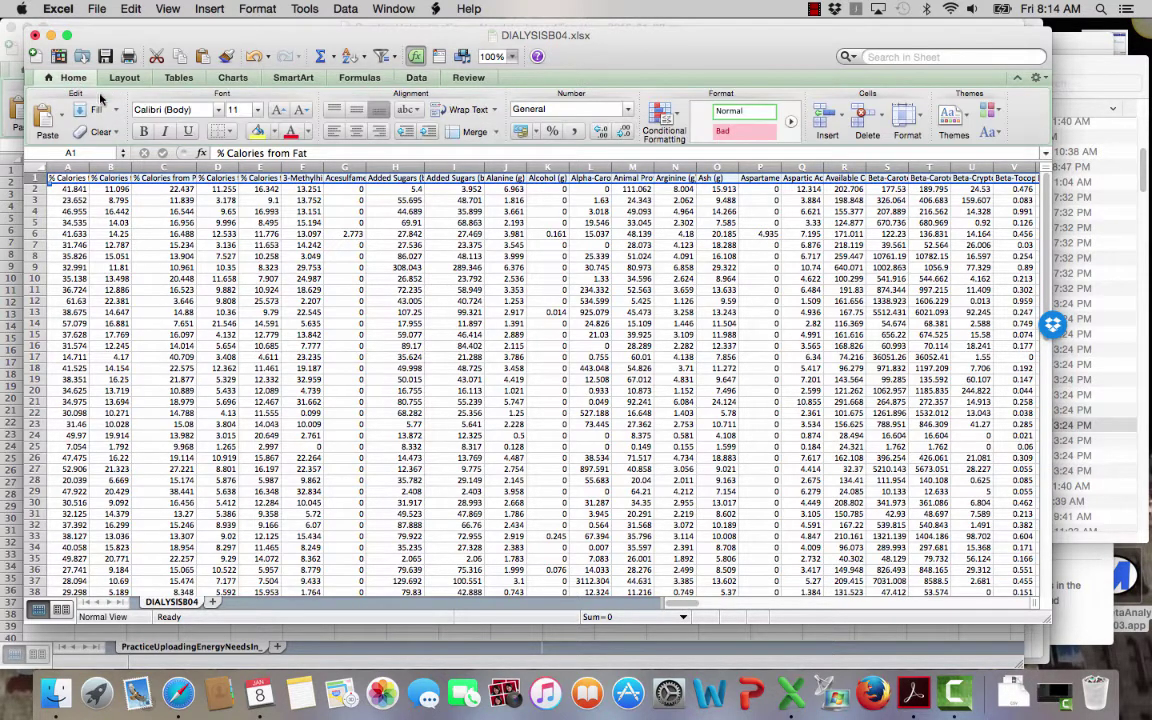
click(827, 122)
click(827, 122)
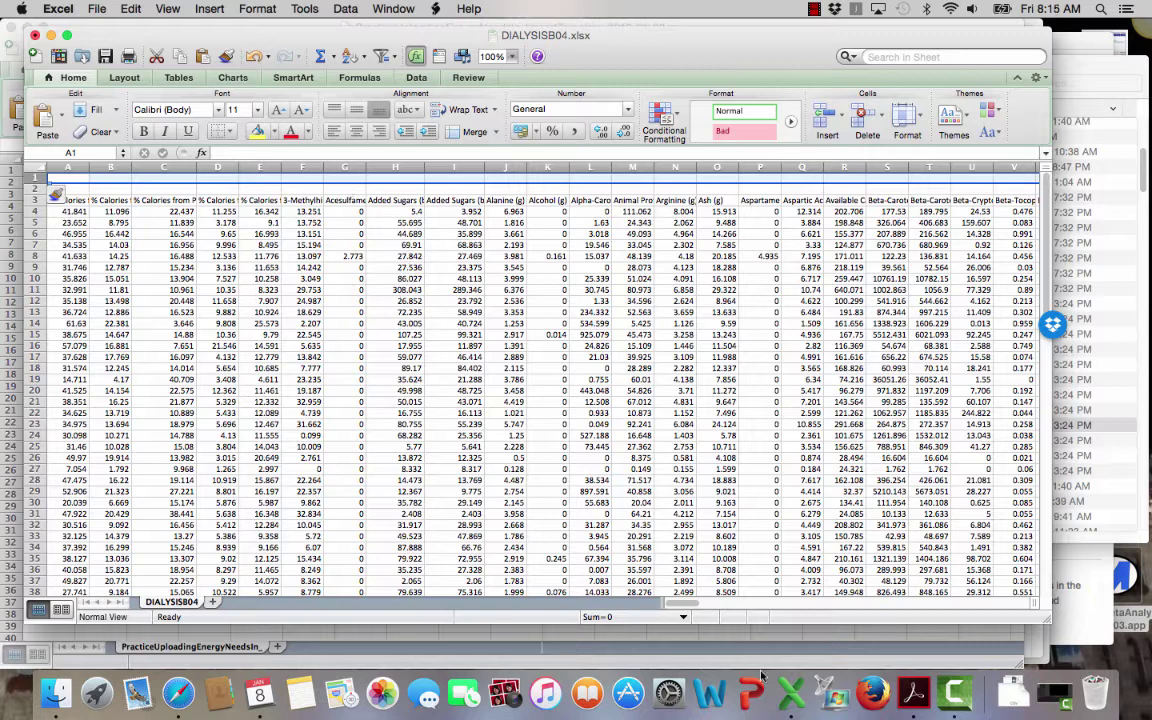
Step: Switch to PracticeUploadingEnergyNeedsIn_ImportTemplate_2016-01-08.csv and sort its header row left to right by Row 1, on values from A to Z
right_click(789, 697)
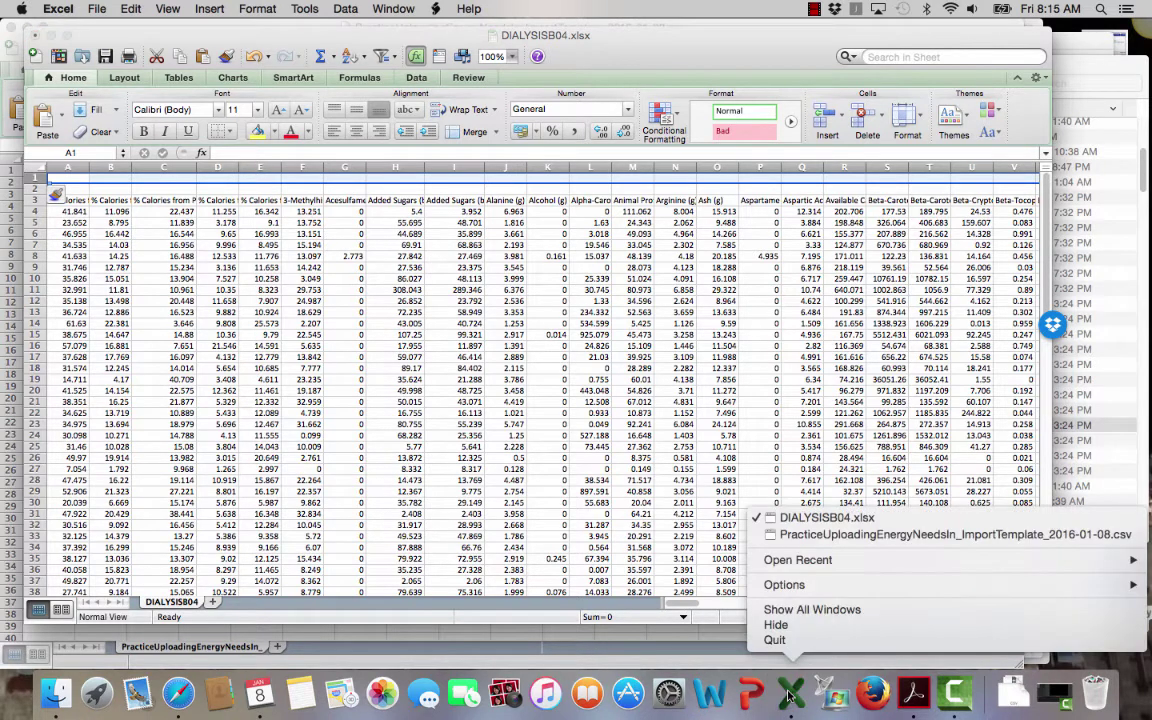
click(822, 536)
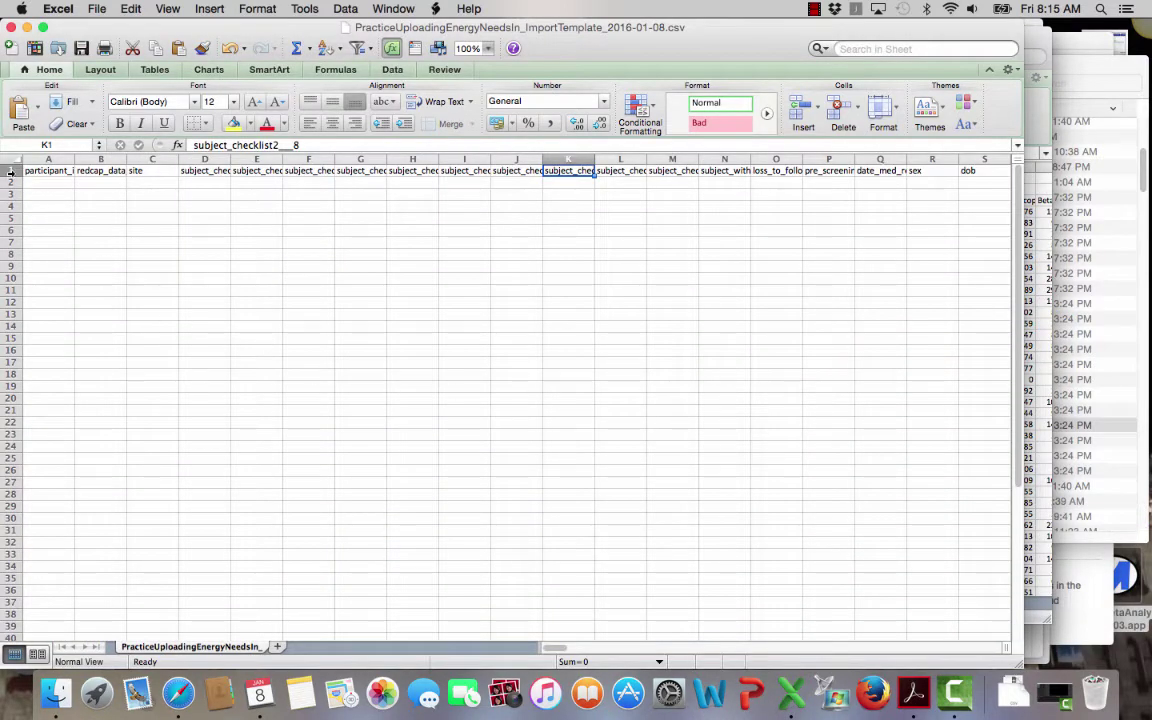
click(10, 172)
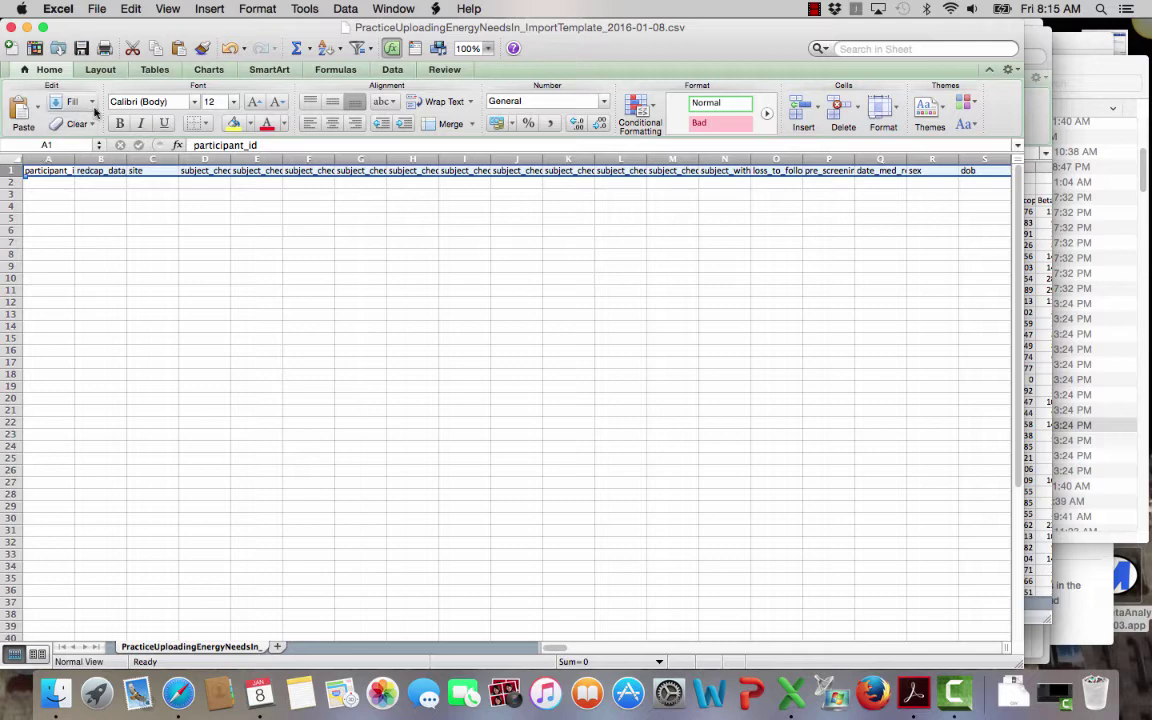
click(393, 70)
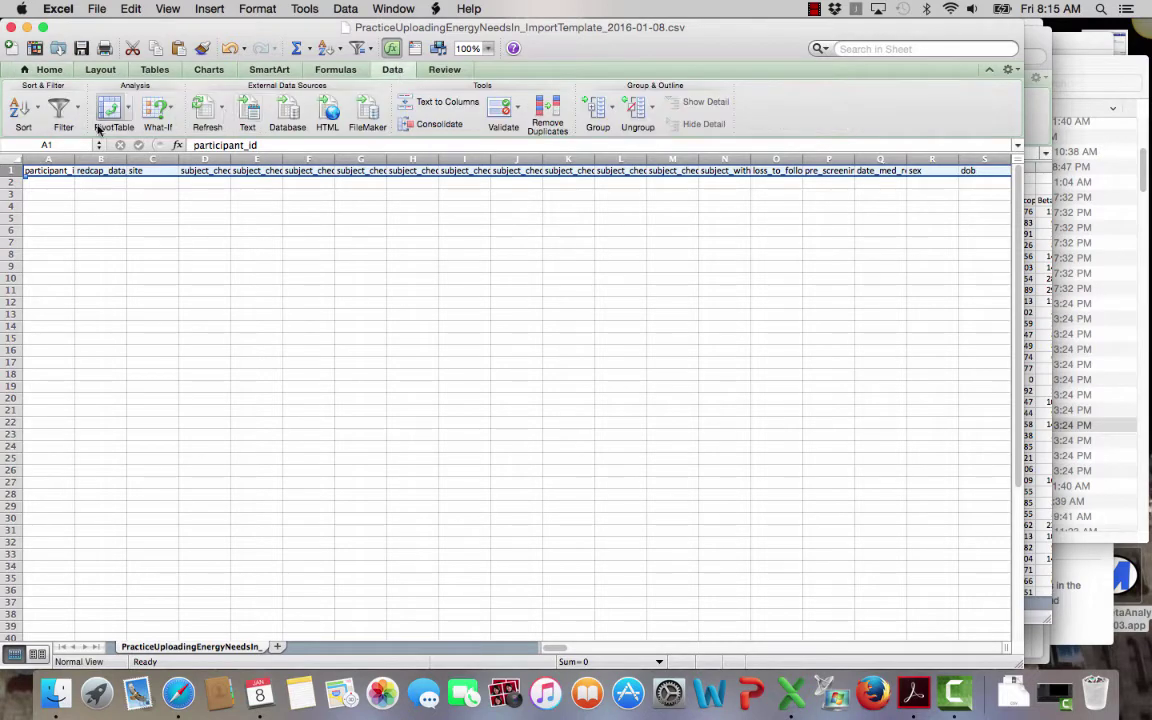
click(20, 107)
click(110, 214)
click(511, 243)
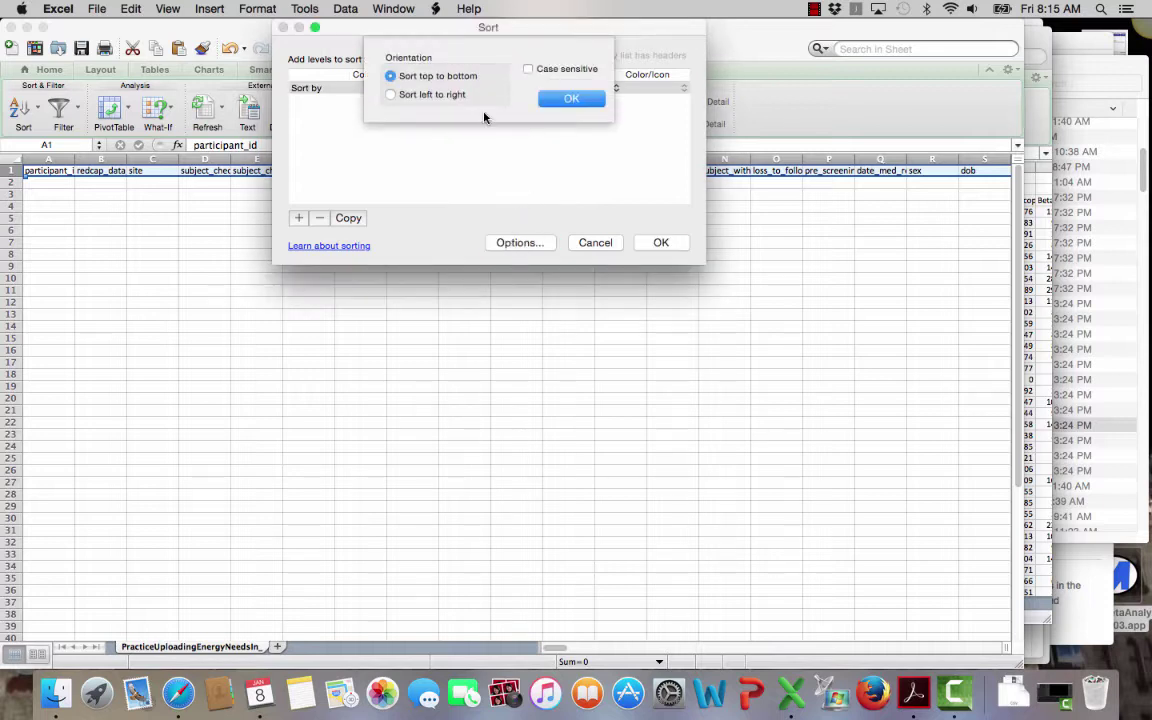
click(411, 94)
click(575, 100)
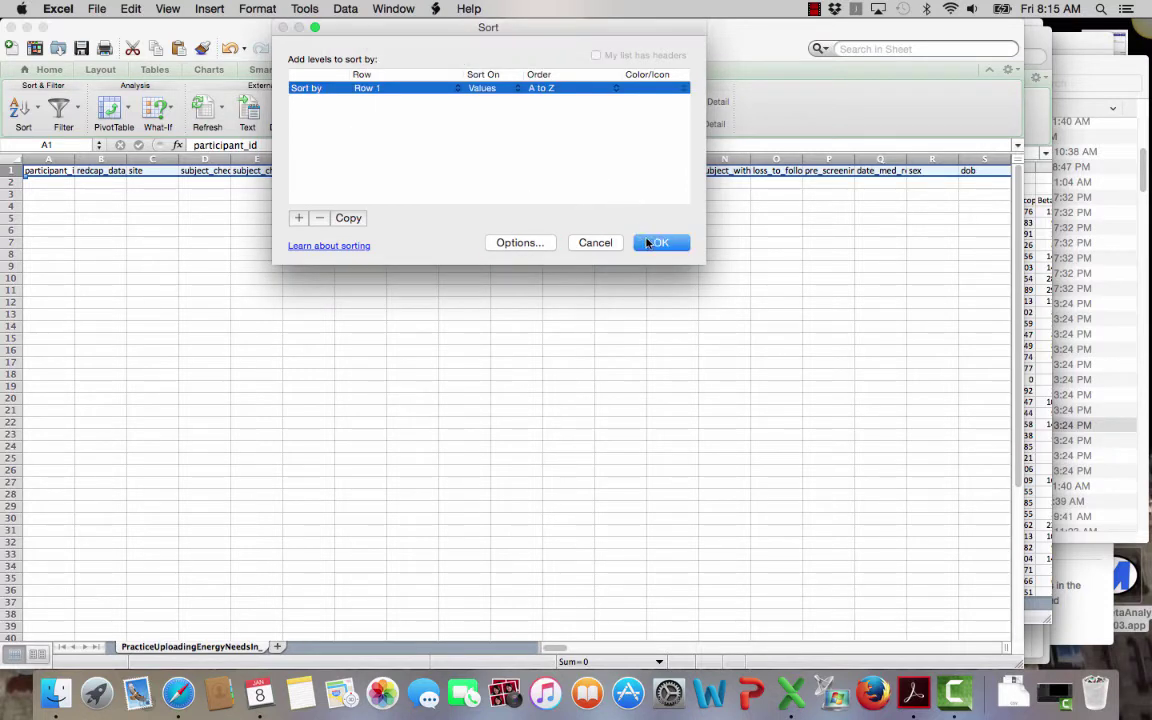
click(658, 241)
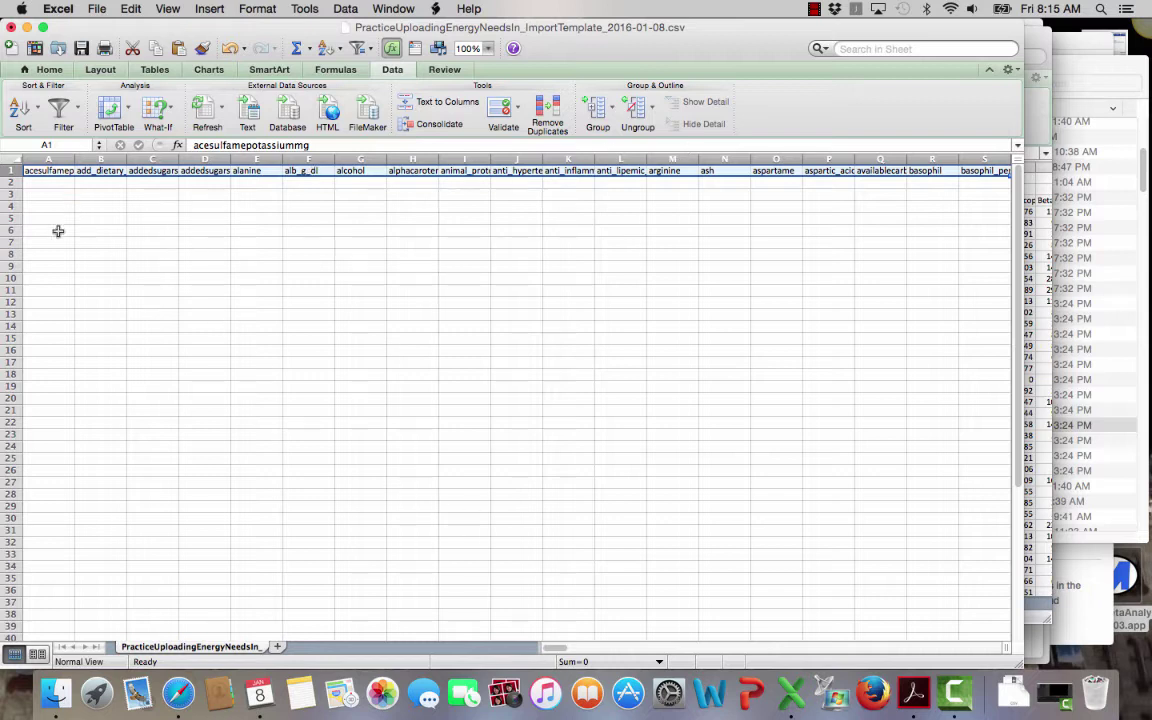
Step: Copy the import template's sorted header row and paste it into blank row 1 of DIALYSISB04.xlsx
right_click(40, 176)
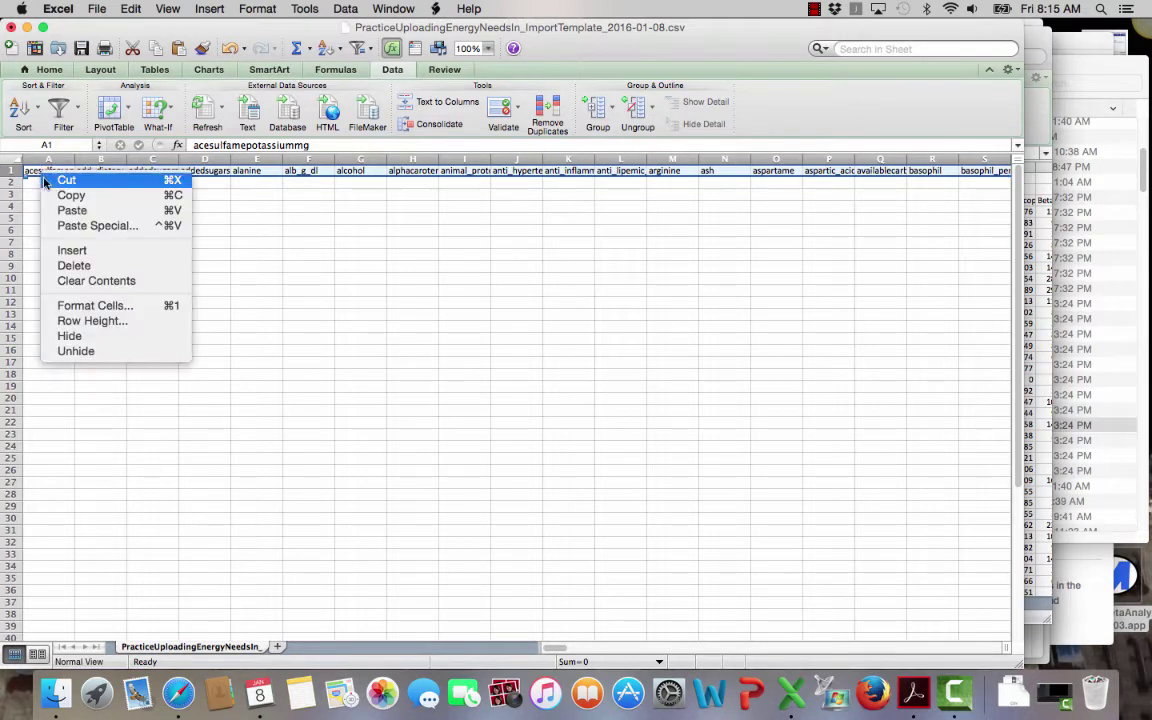
click(60, 193)
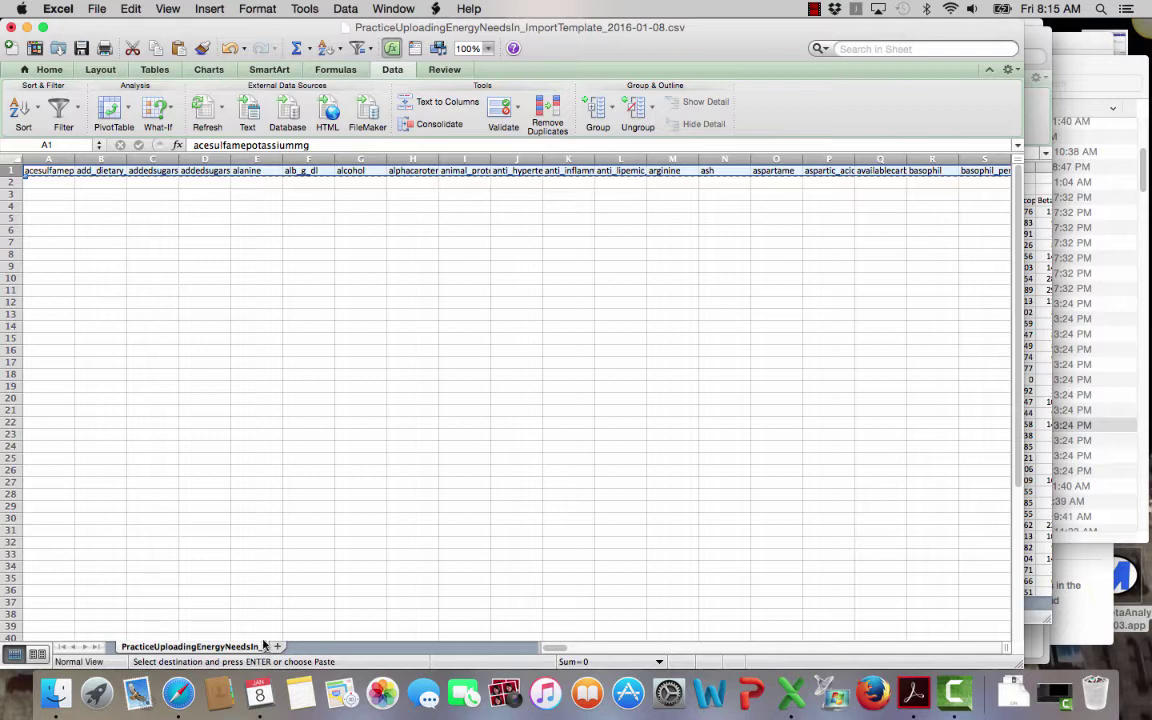
right_click(793, 703)
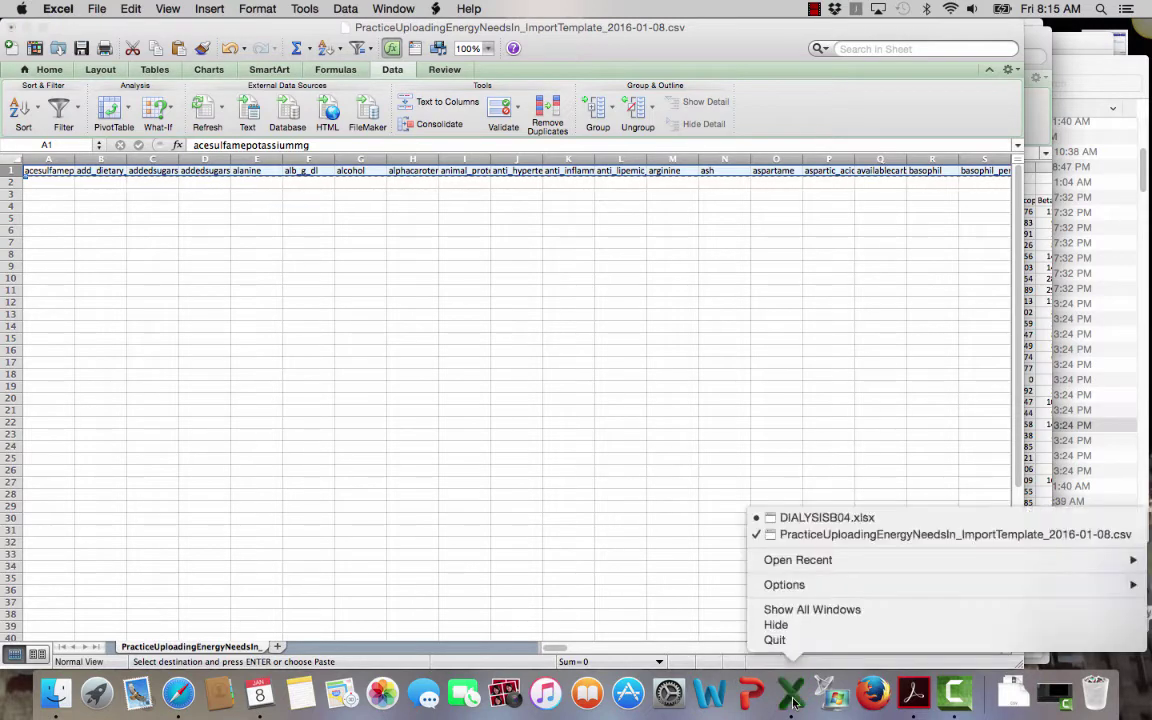
click(815, 518)
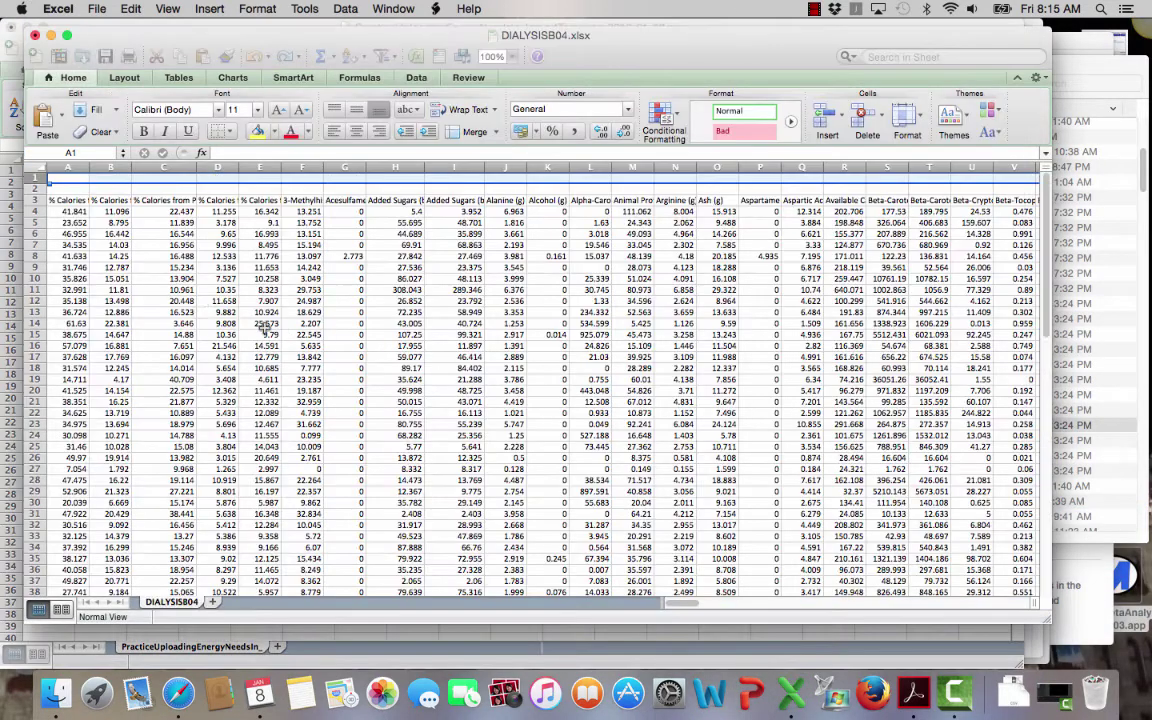
right_click(78, 179)
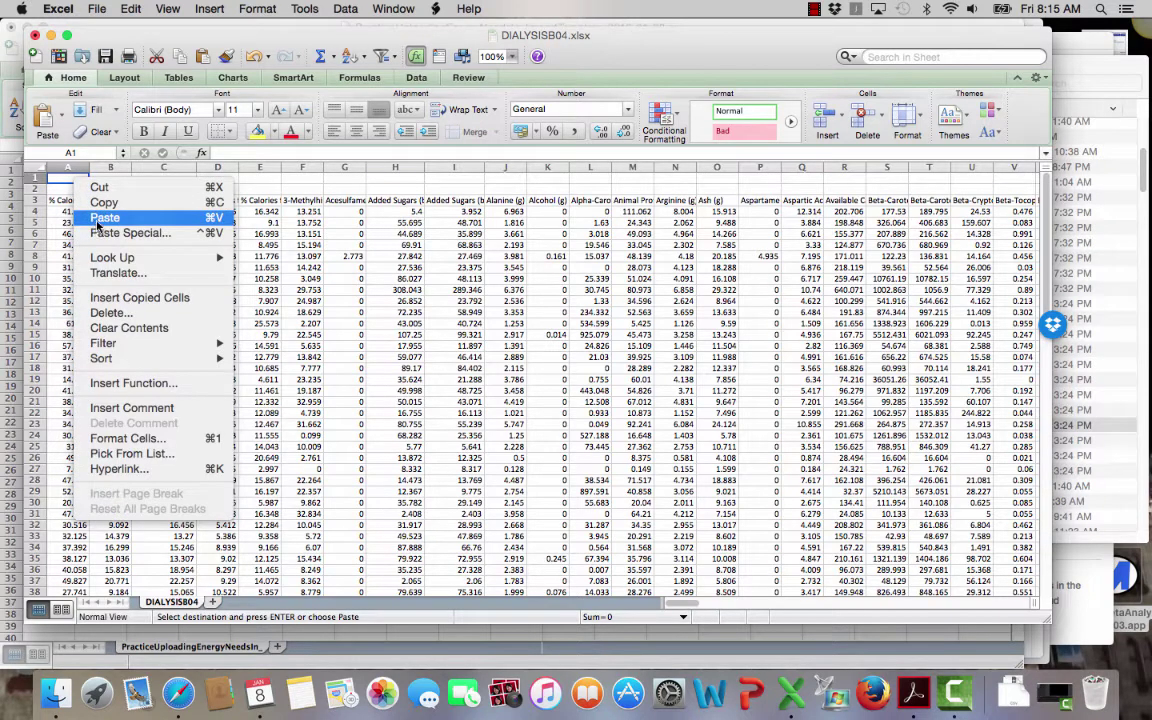
click(97, 219)
click(170, 246)
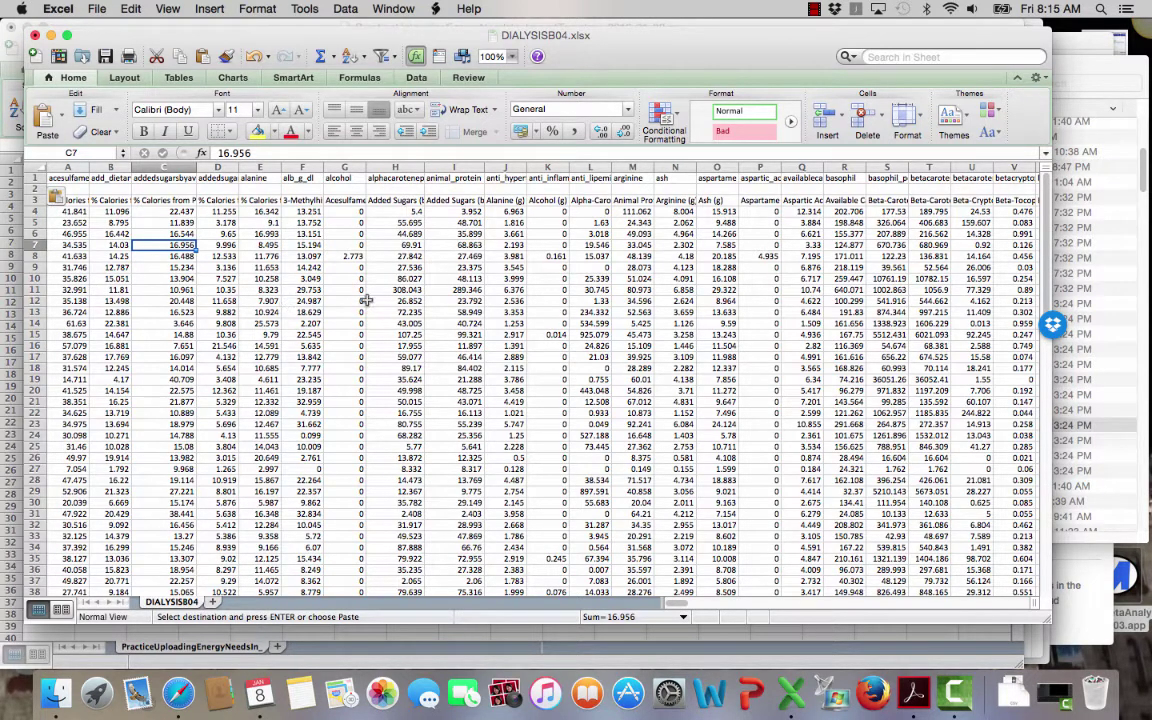
Step: Wrap the text of the pasted template field names in row 1
click(35, 178)
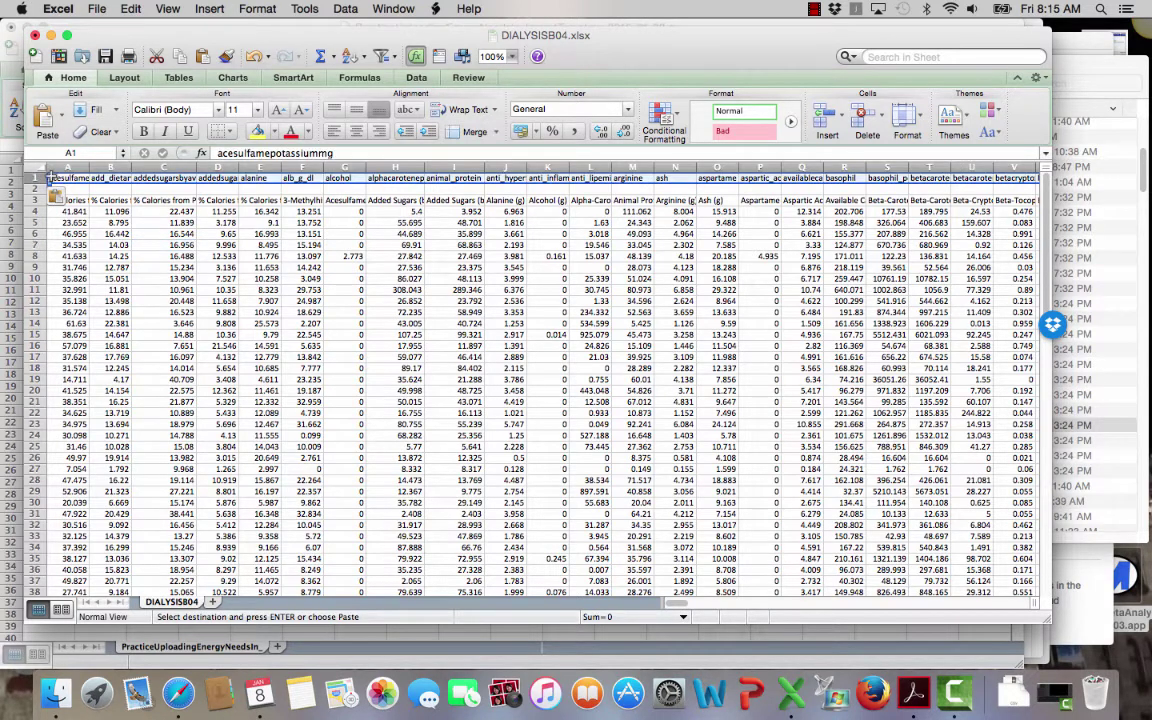
right_click(68, 177)
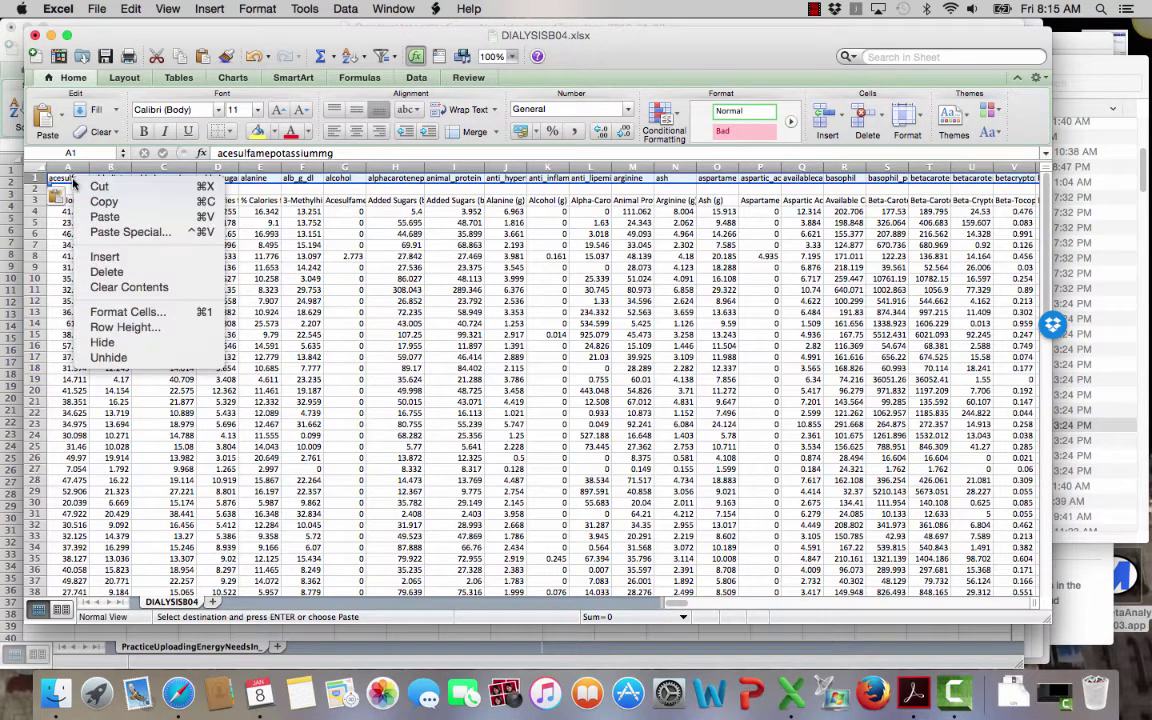
click(100, 313)
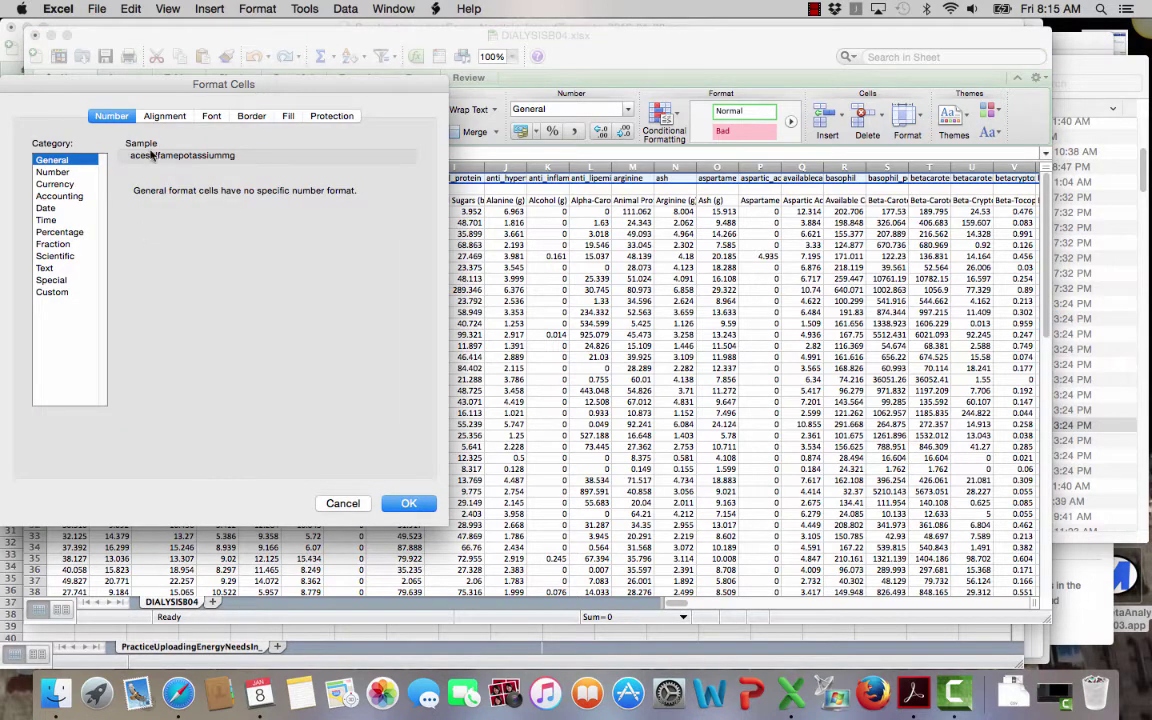
click(164, 116)
click(50, 300)
click(396, 502)
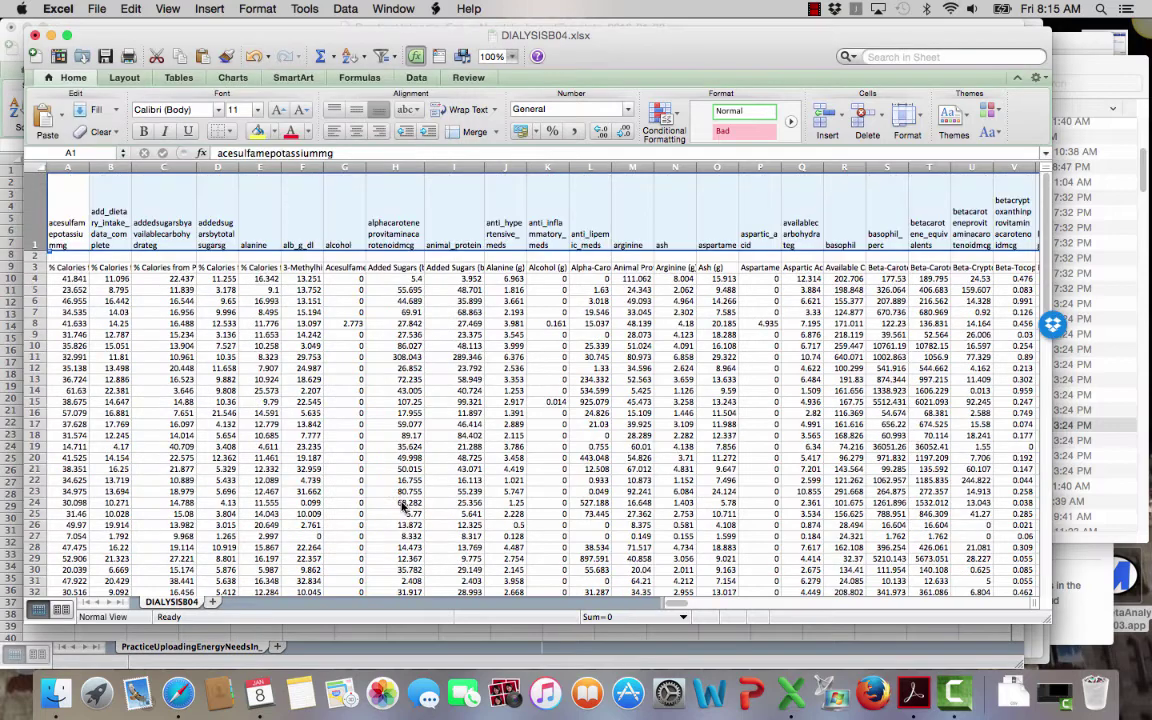
Step: Wrap the text of the original dietary data headers in row 3
click(36, 268)
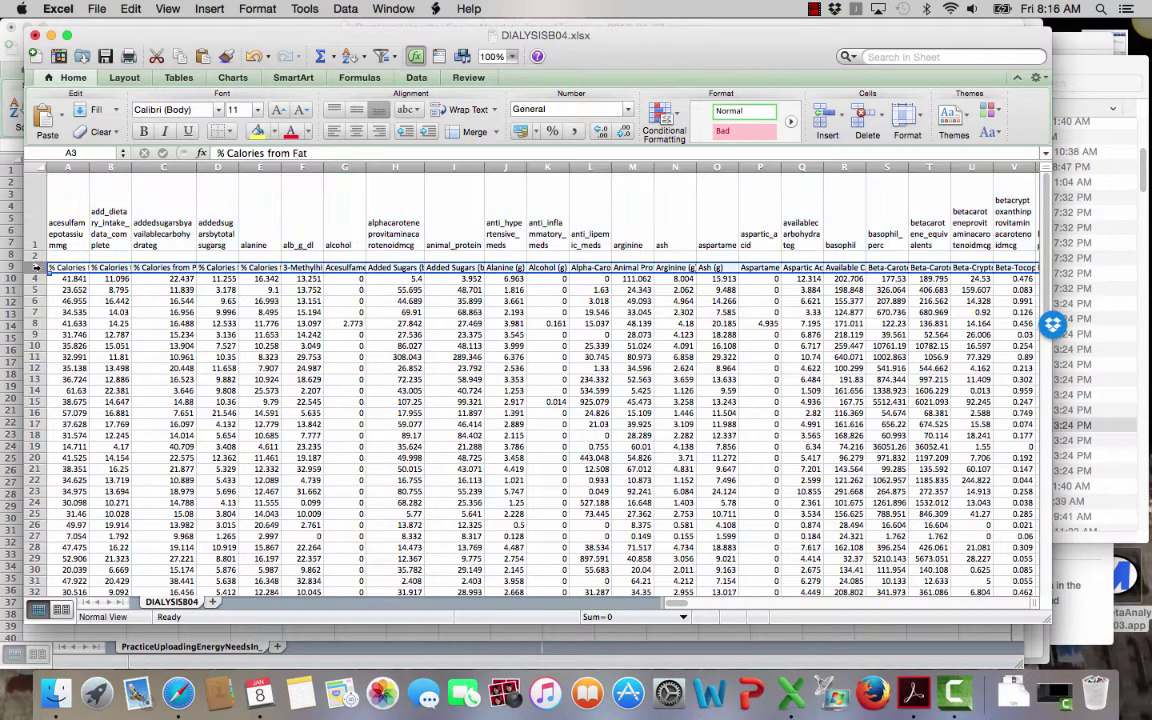
right_click(36, 268)
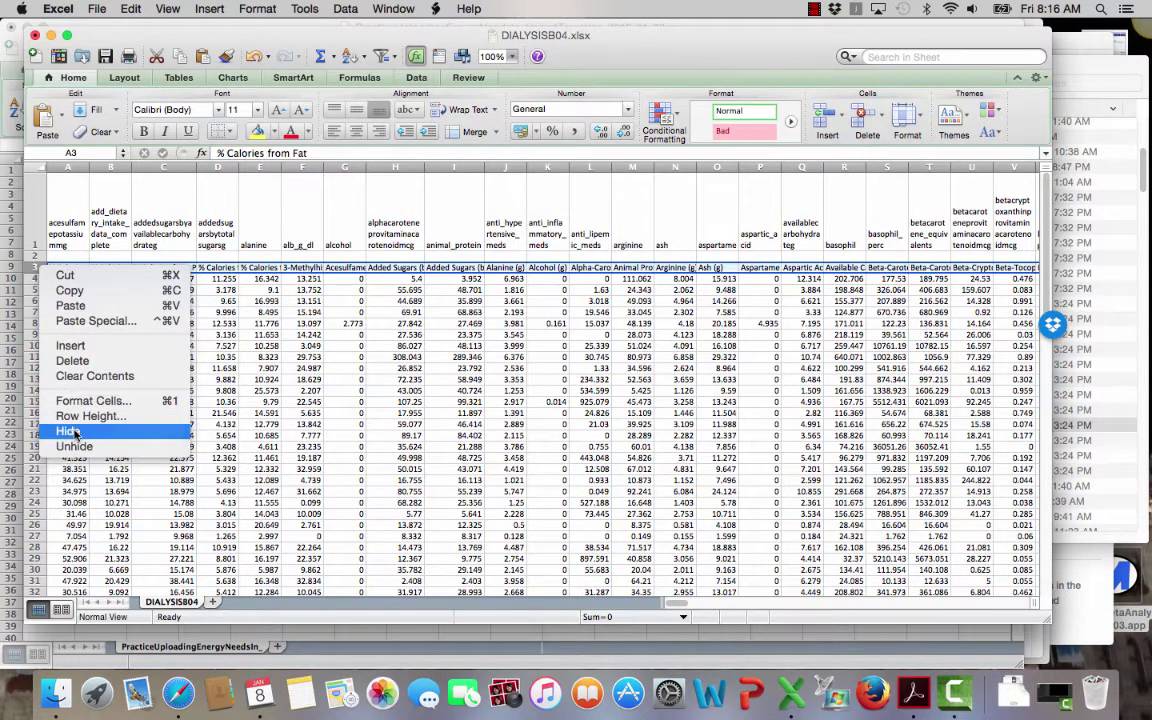
click(76, 401)
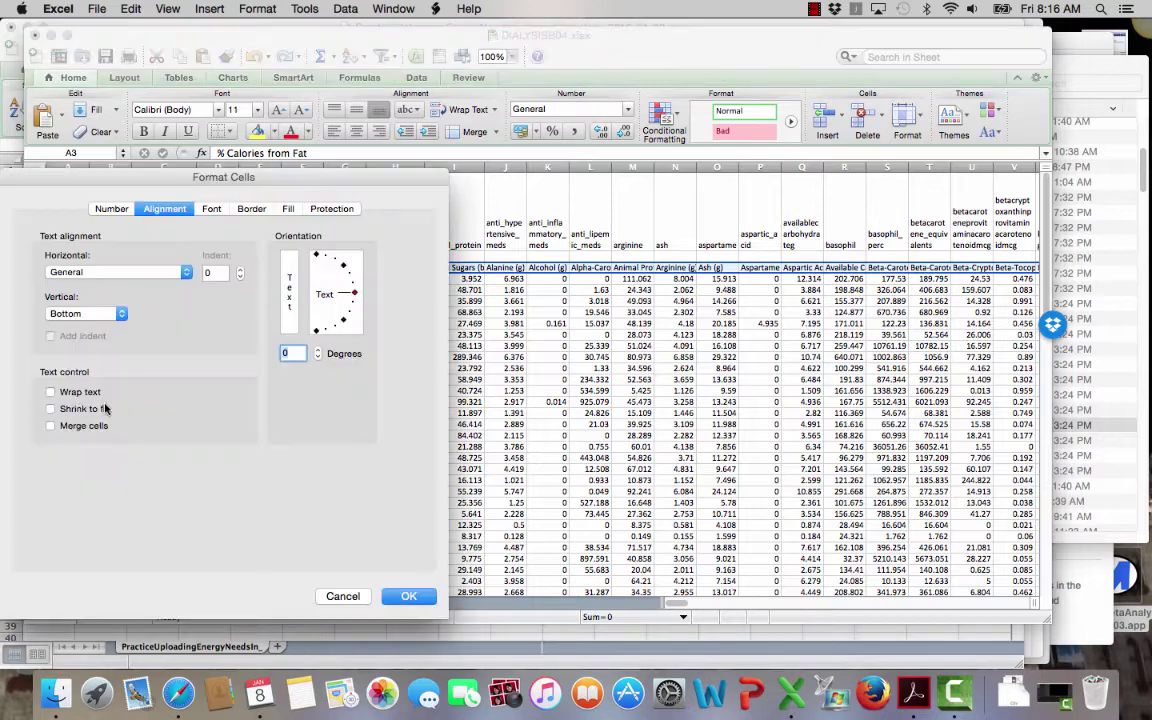
click(69, 394)
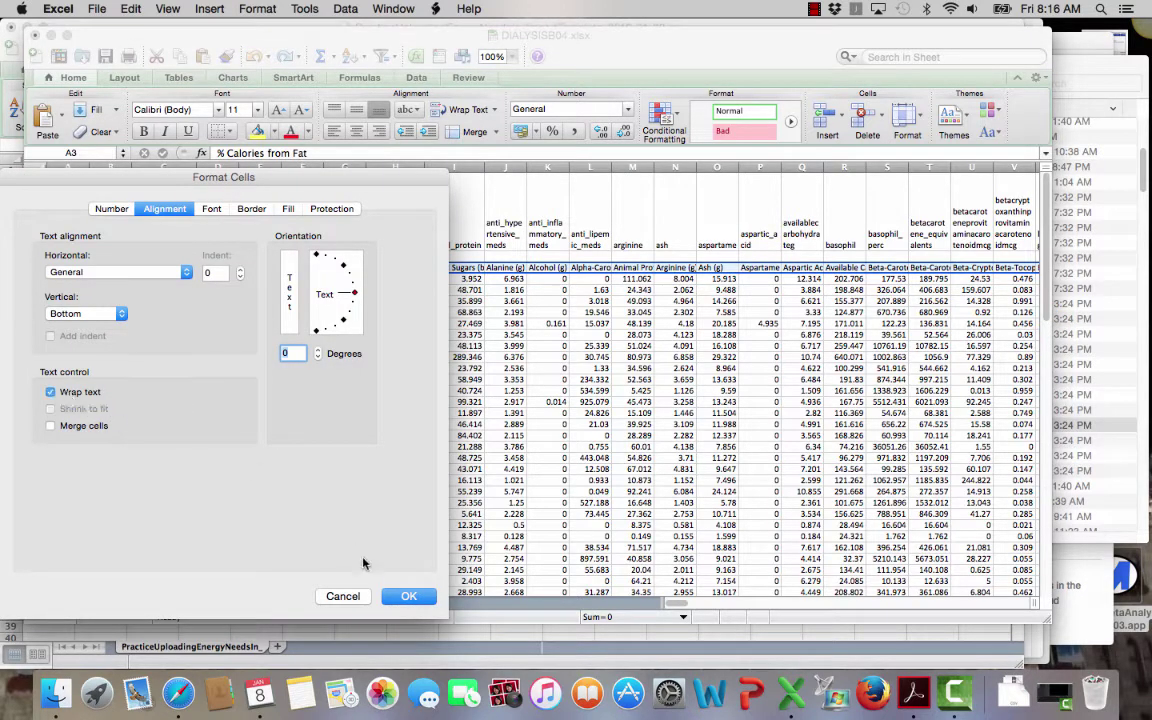
click(405, 597)
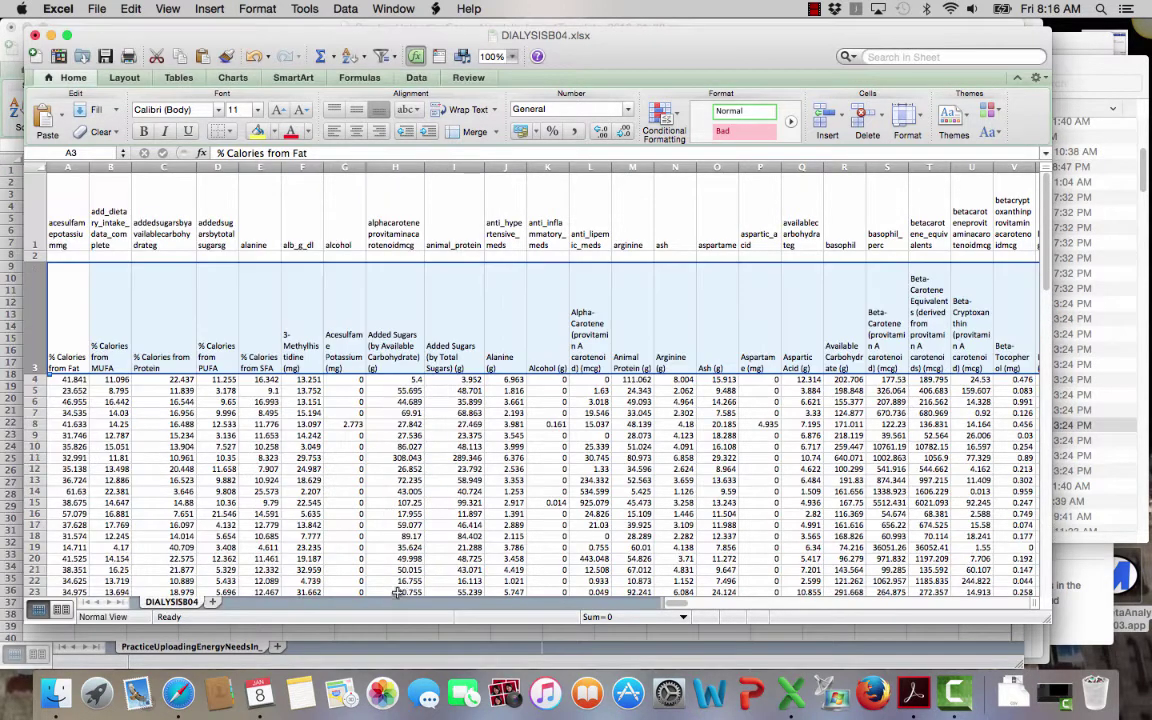
click(397, 510)
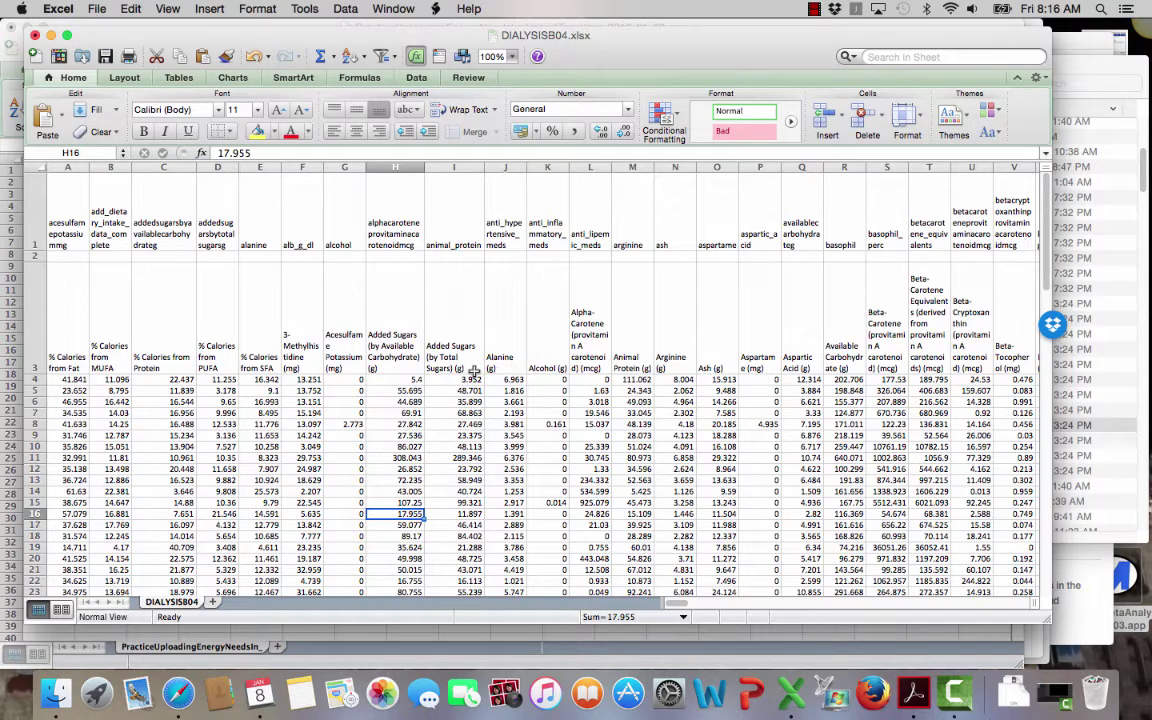
Step: Insert two blank cells at E1, in front of the alanine field name, shifting the row 1 cells right
click(265, 243)
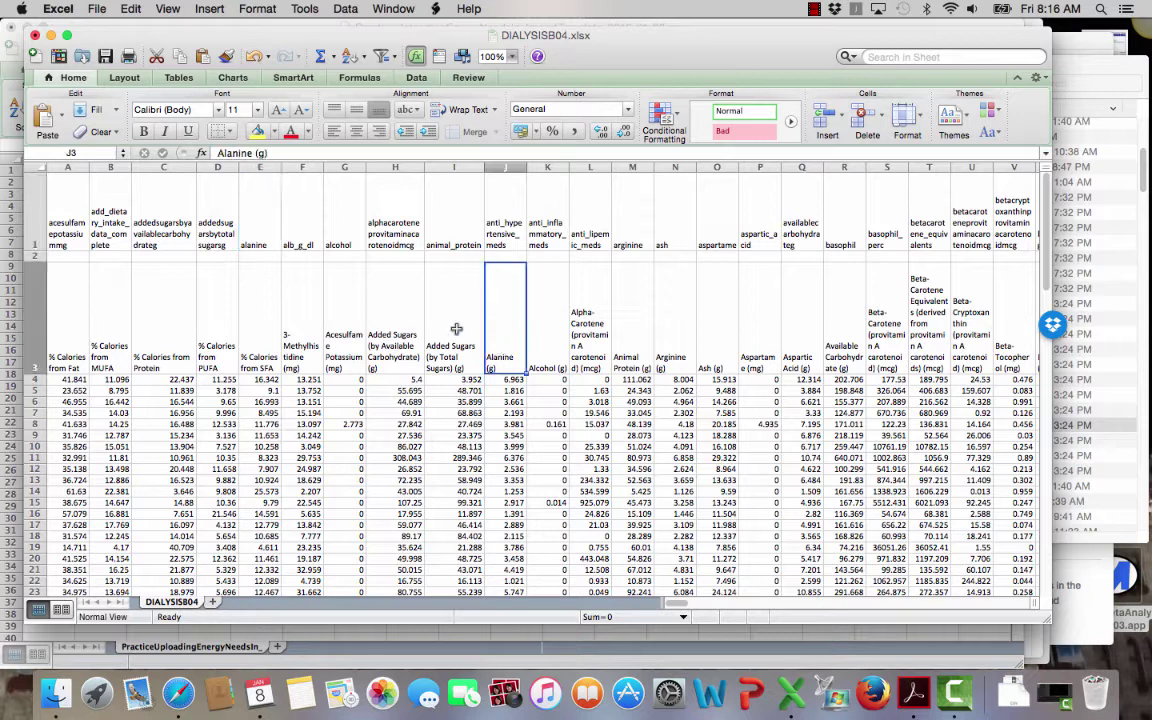
click(516, 347)
click(259, 229)
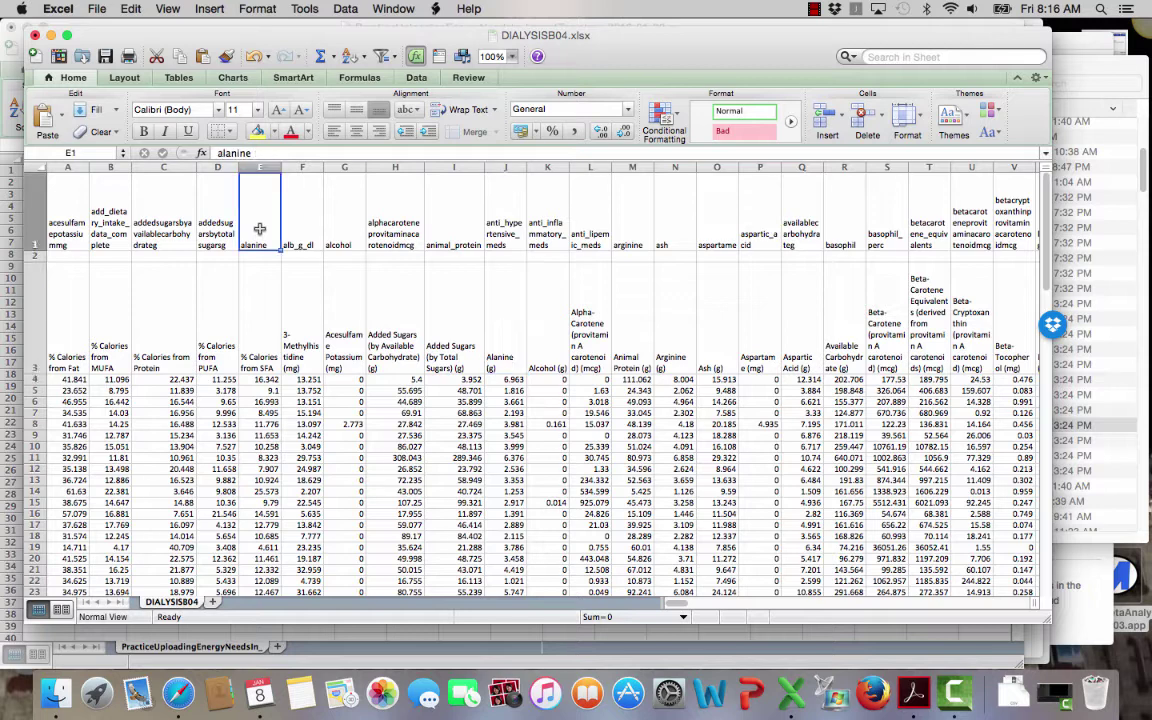
right_click(260, 233)
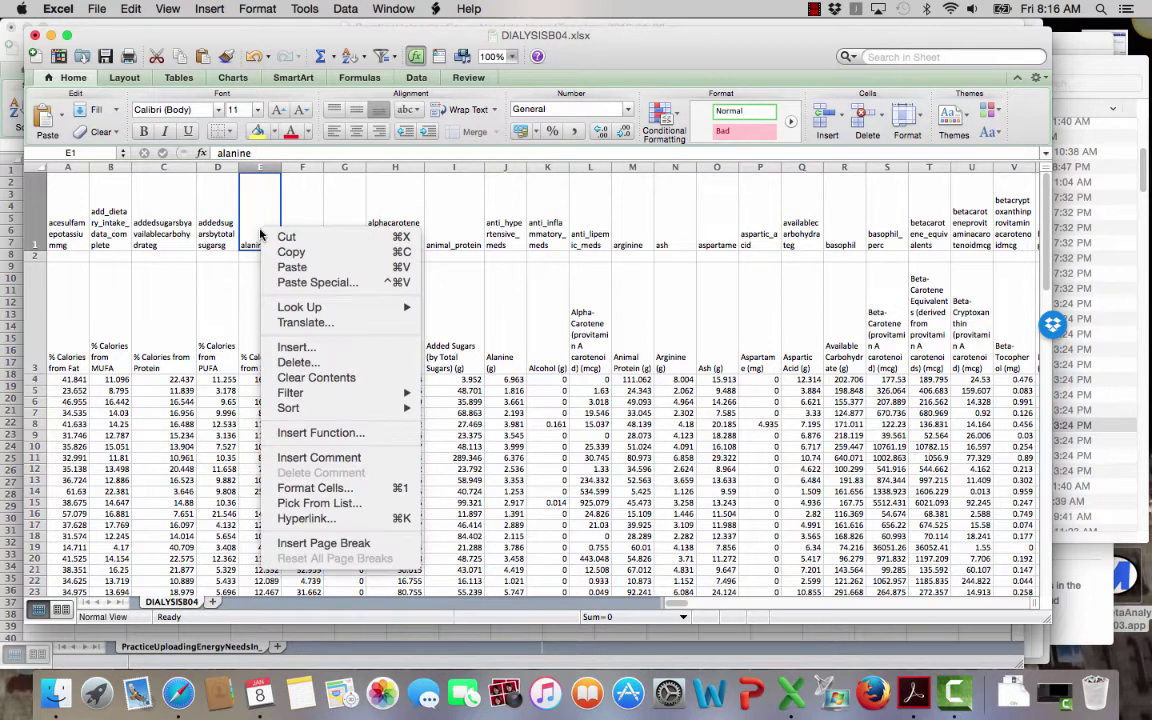
click(283, 350)
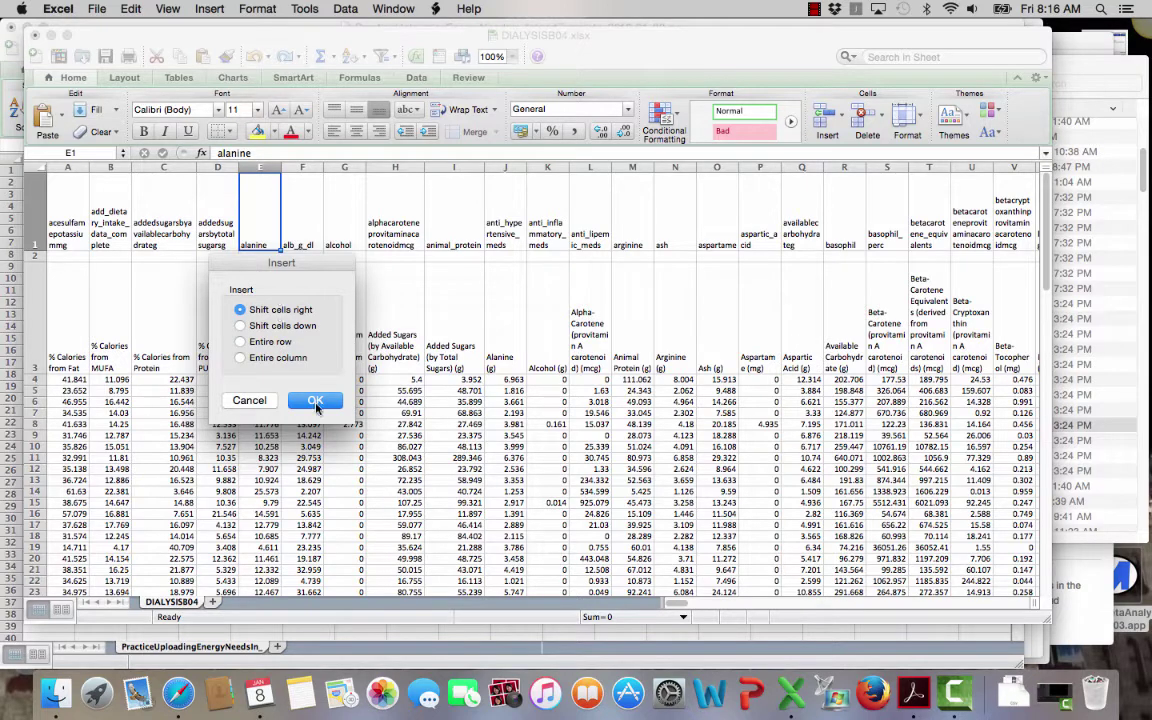
click(316, 401)
right_click(268, 231)
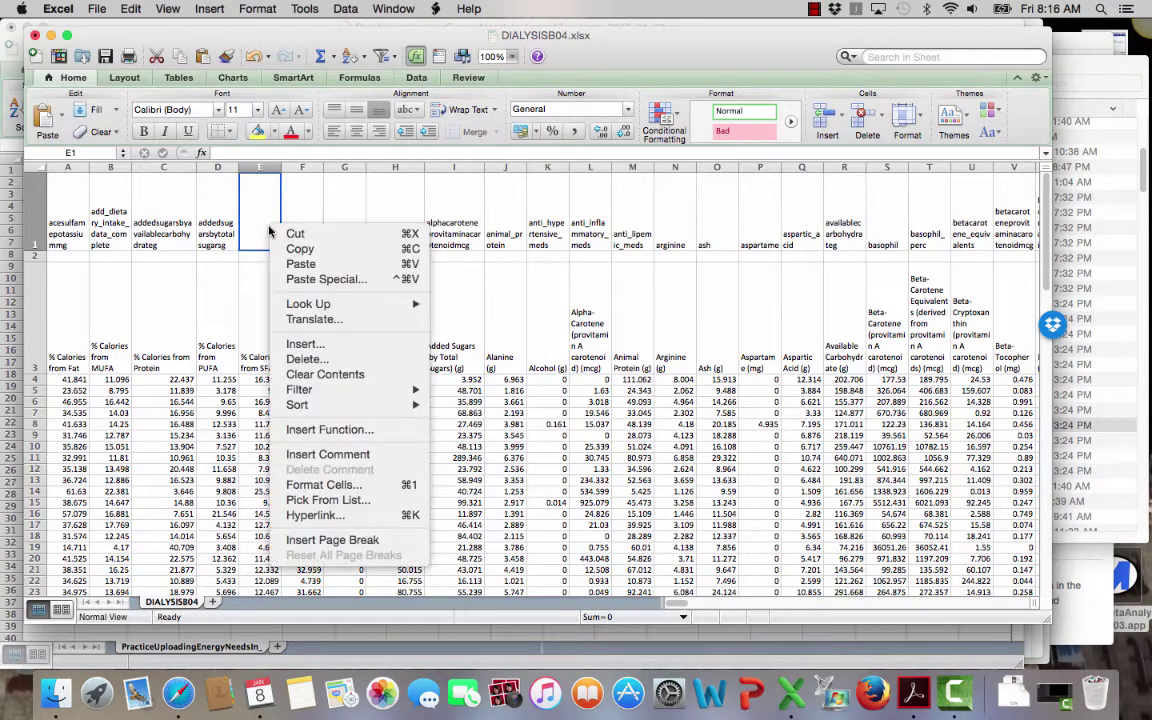
click(303, 346)
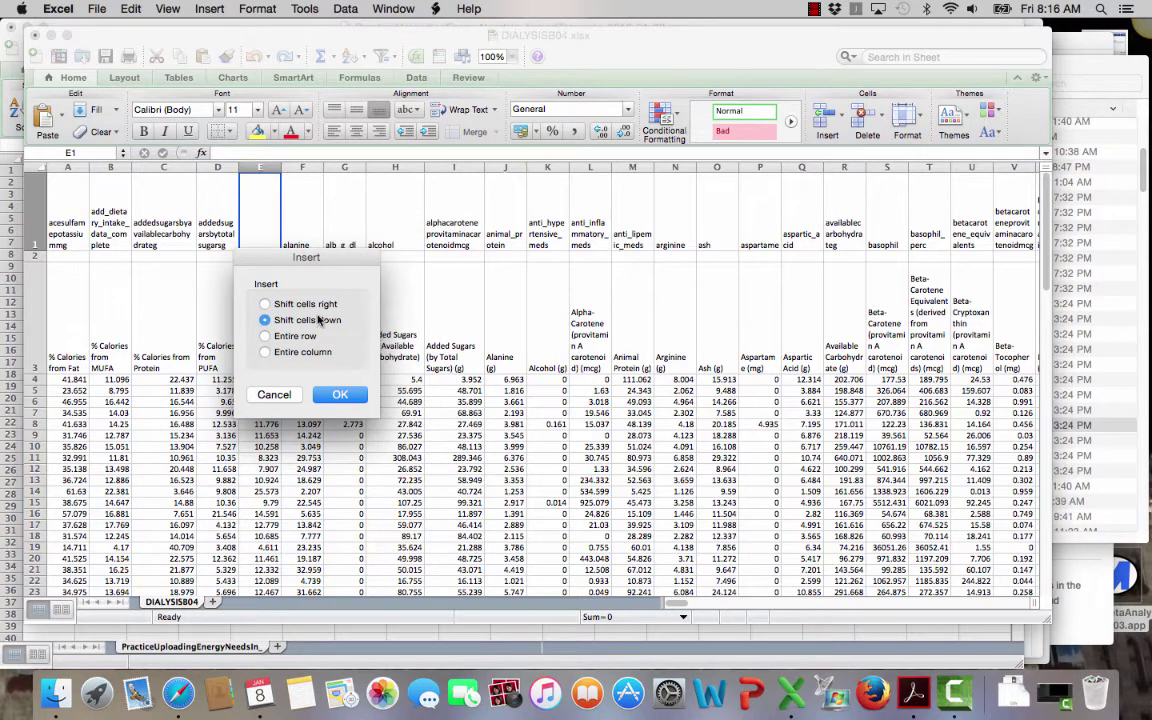
click(317, 308)
click(341, 397)
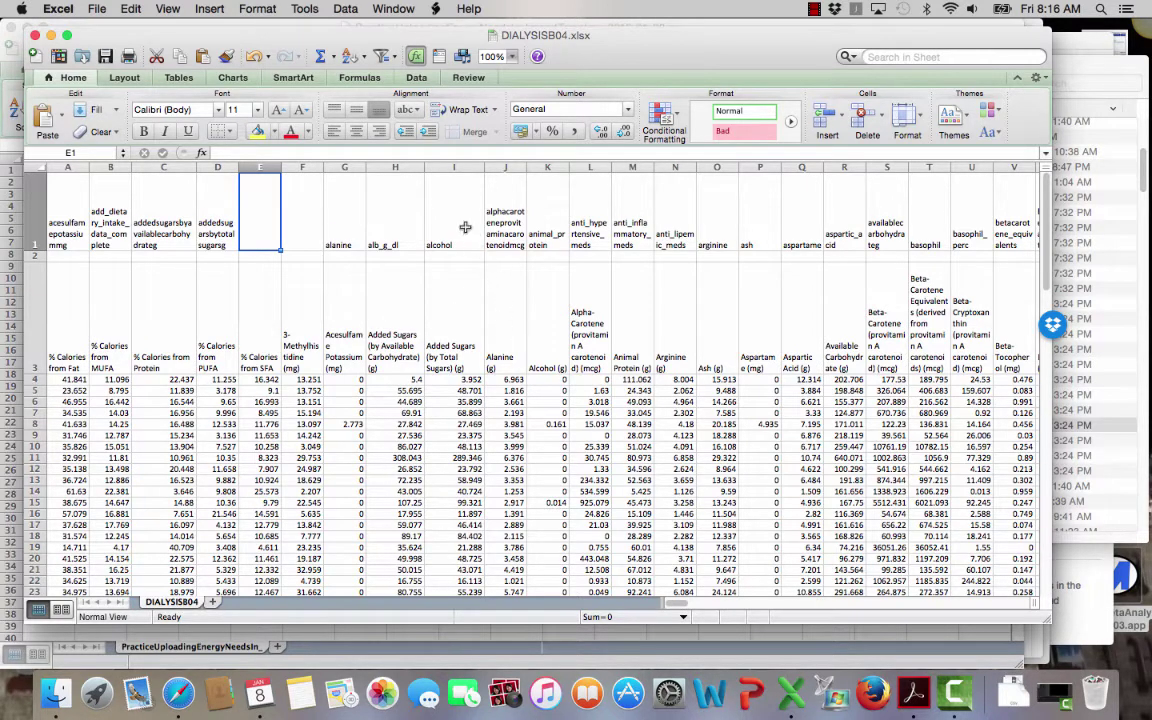
Step: Compare the added sugars headers in rows 1 and 3, and insert one more blank cell at E1, shifting cells right
right_click(264, 233)
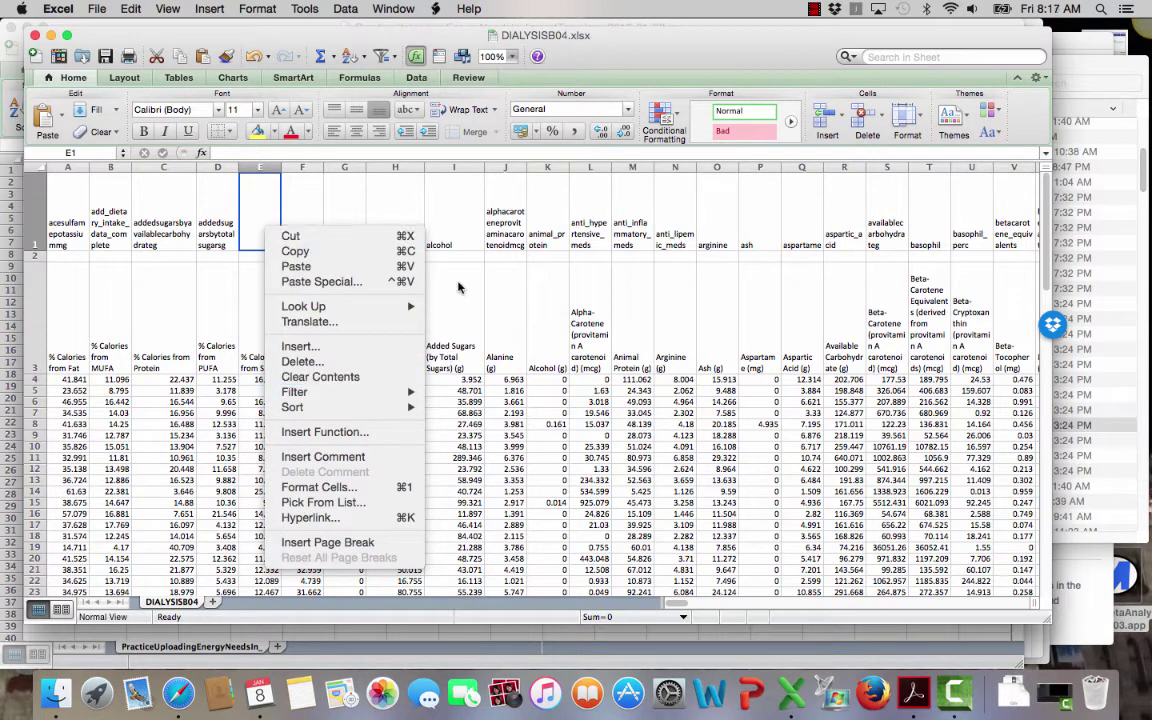
click(245, 265)
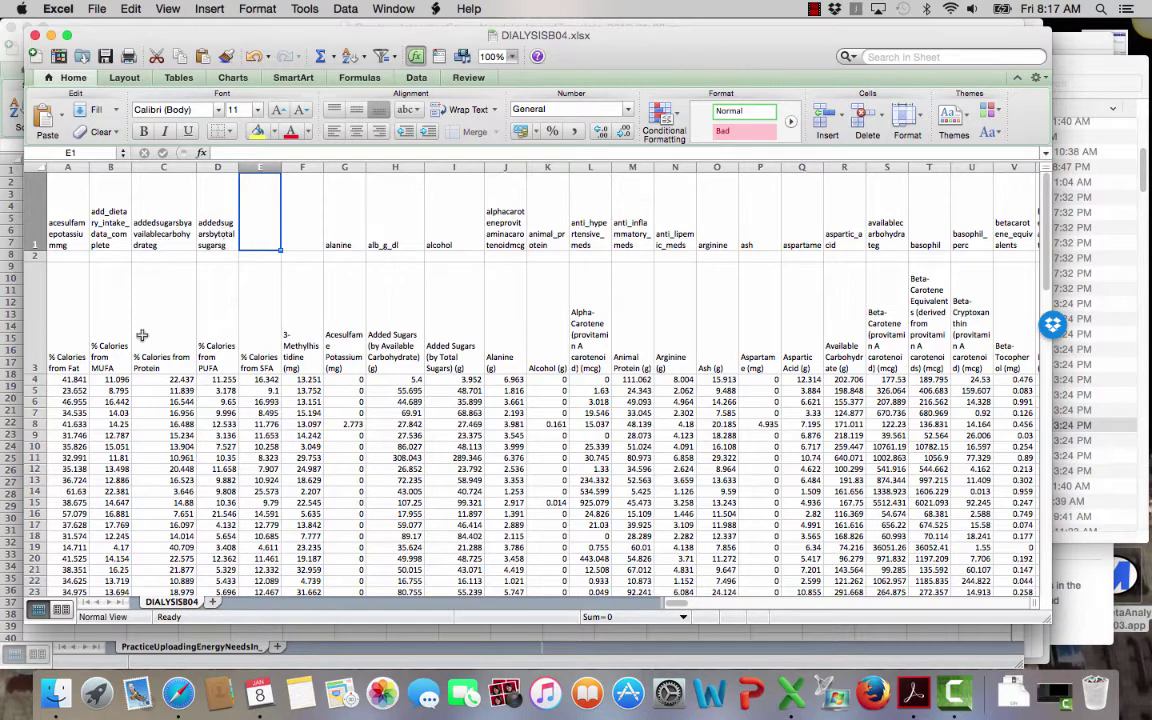
click(377, 369)
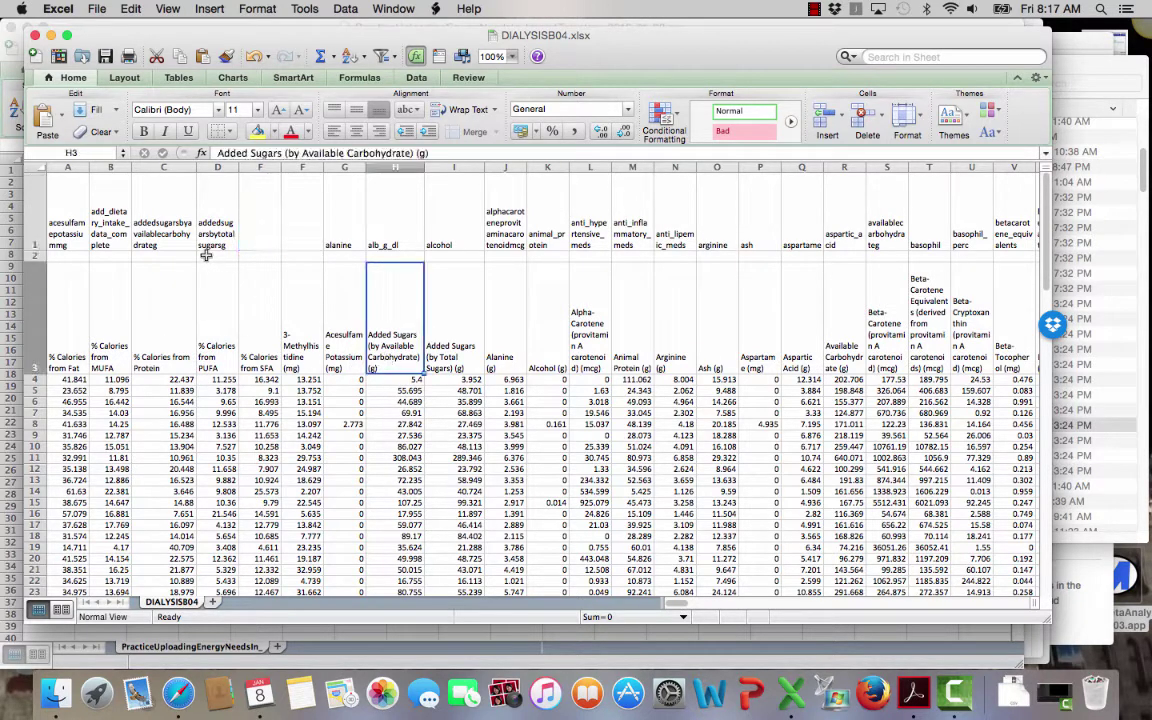
click(176, 233)
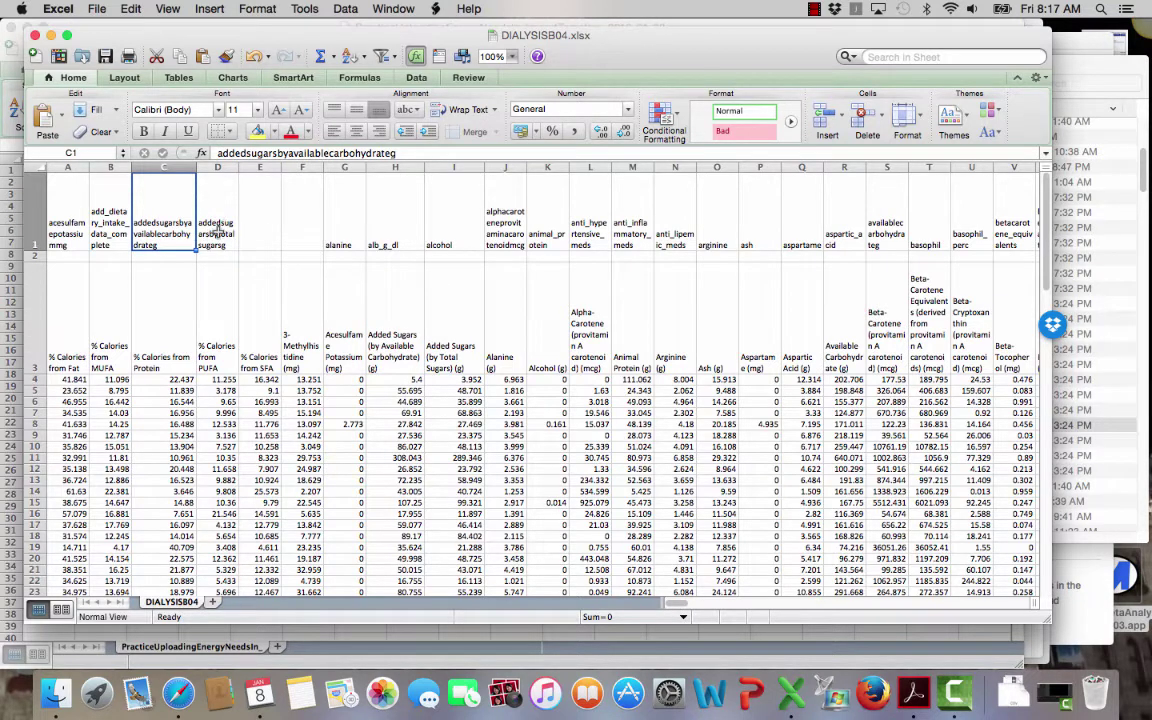
right_click(262, 228)
mouse_move(290, 310)
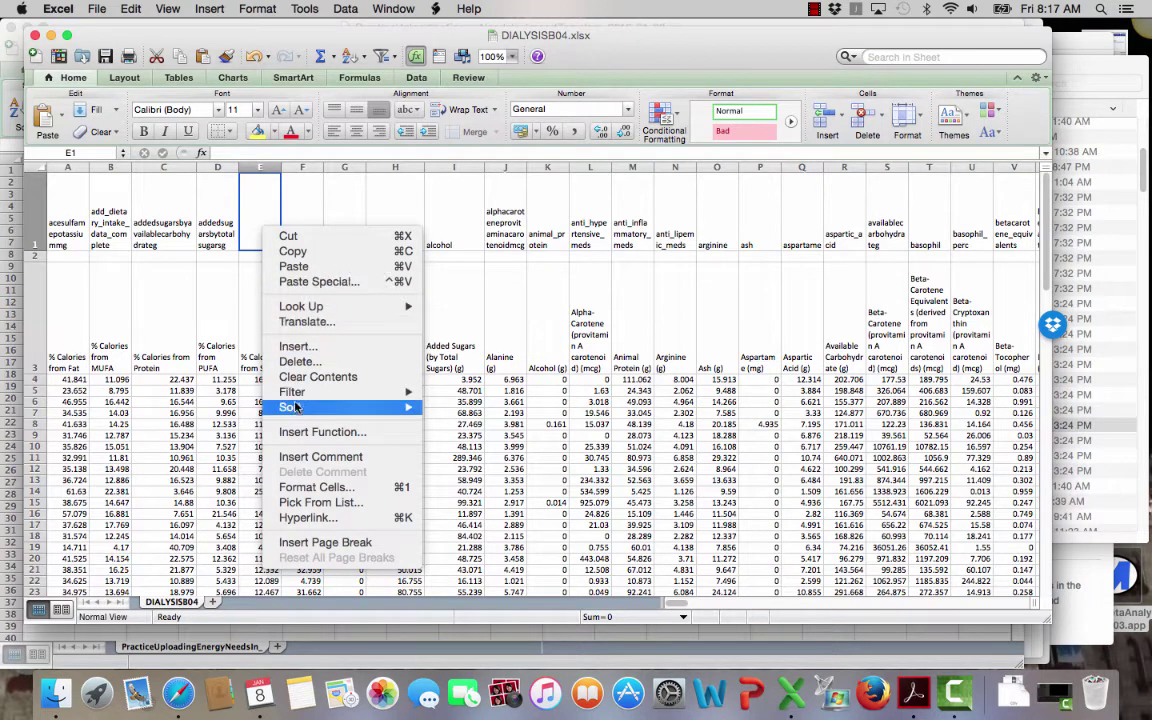
mouse_move(296, 406)
click(300, 346)
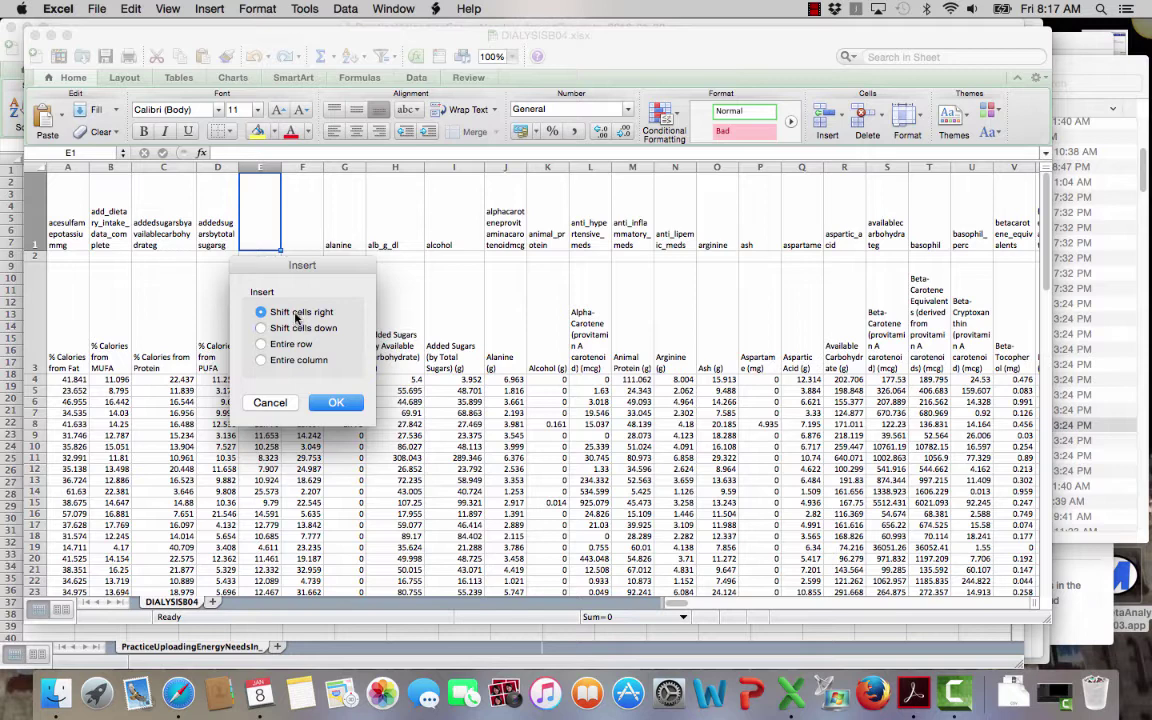
click(333, 401)
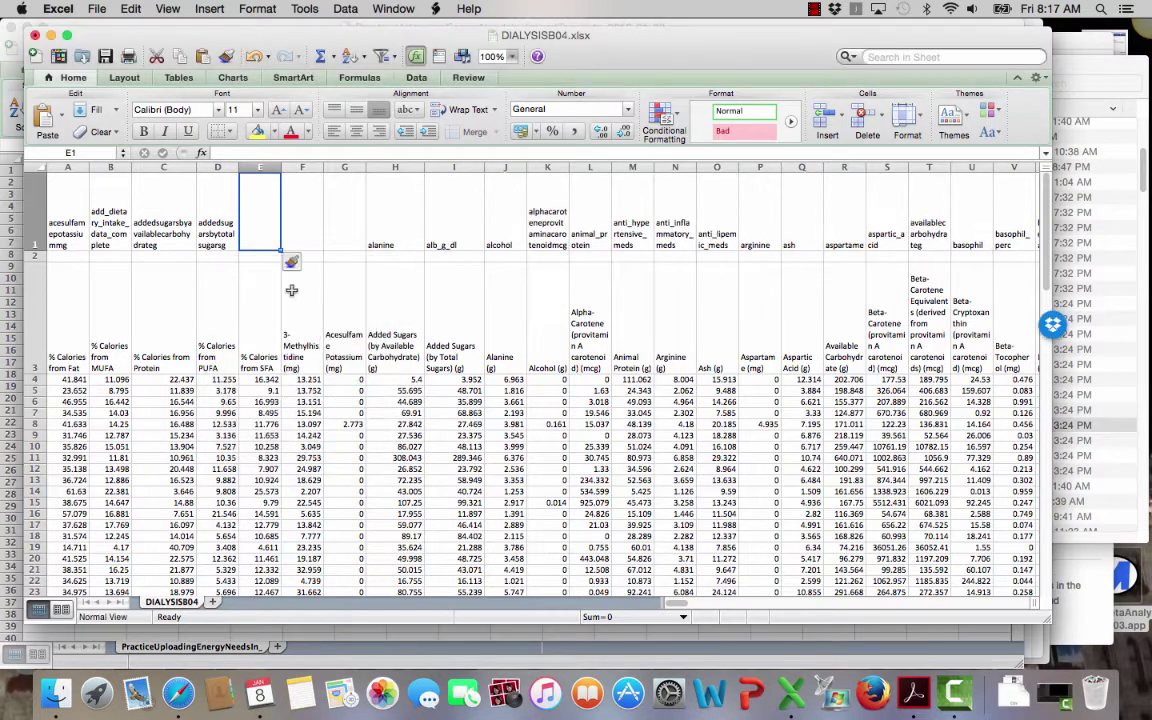
Step: Insert three more blank cells at E1:G1, shifting the remaining template field names right
drag(258, 224, 331, 225)
right_click(331, 225)
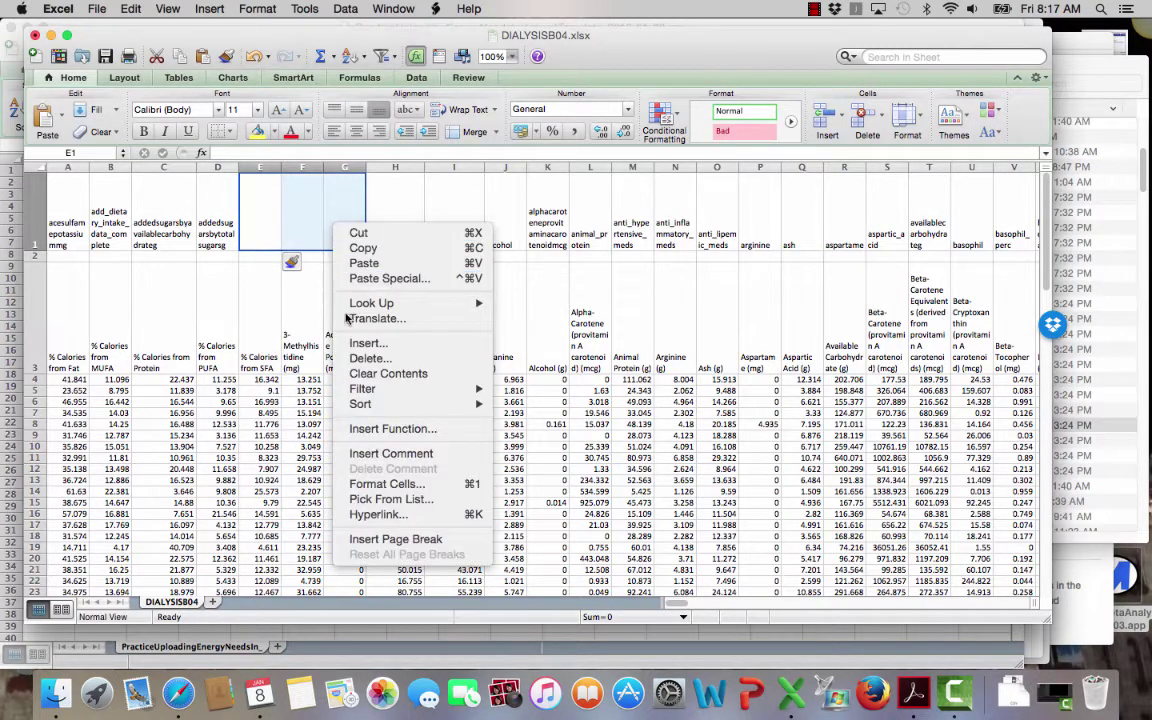
click(425, 341)
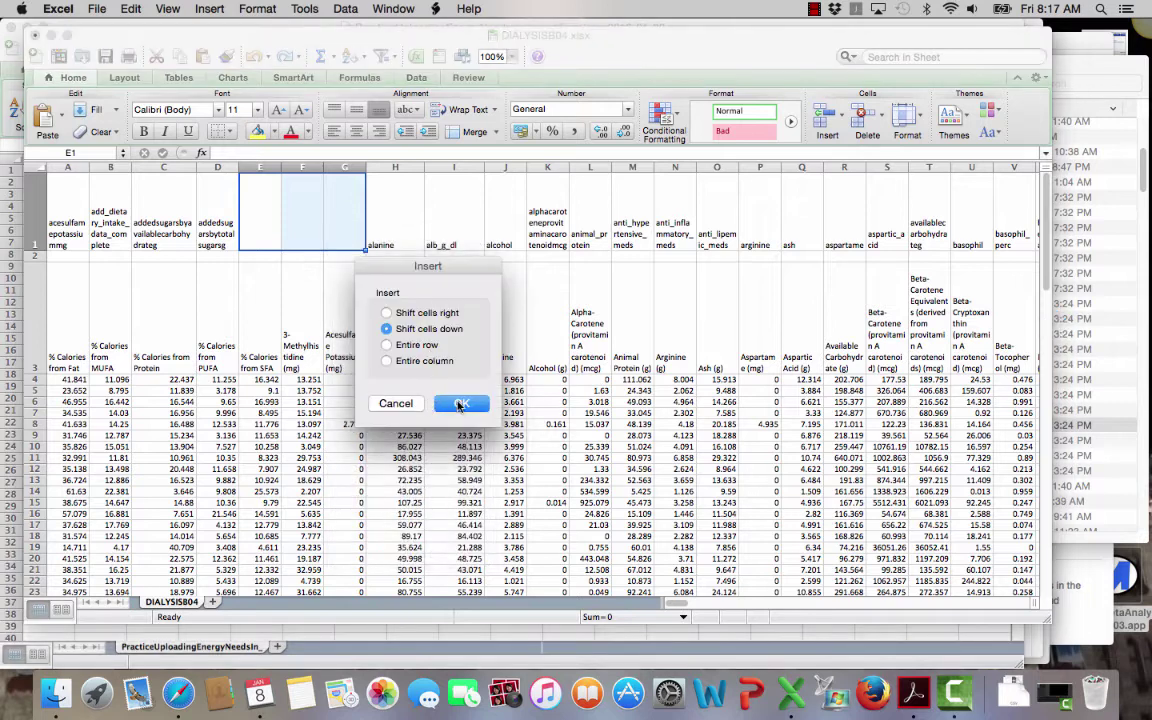
click(460, 405)
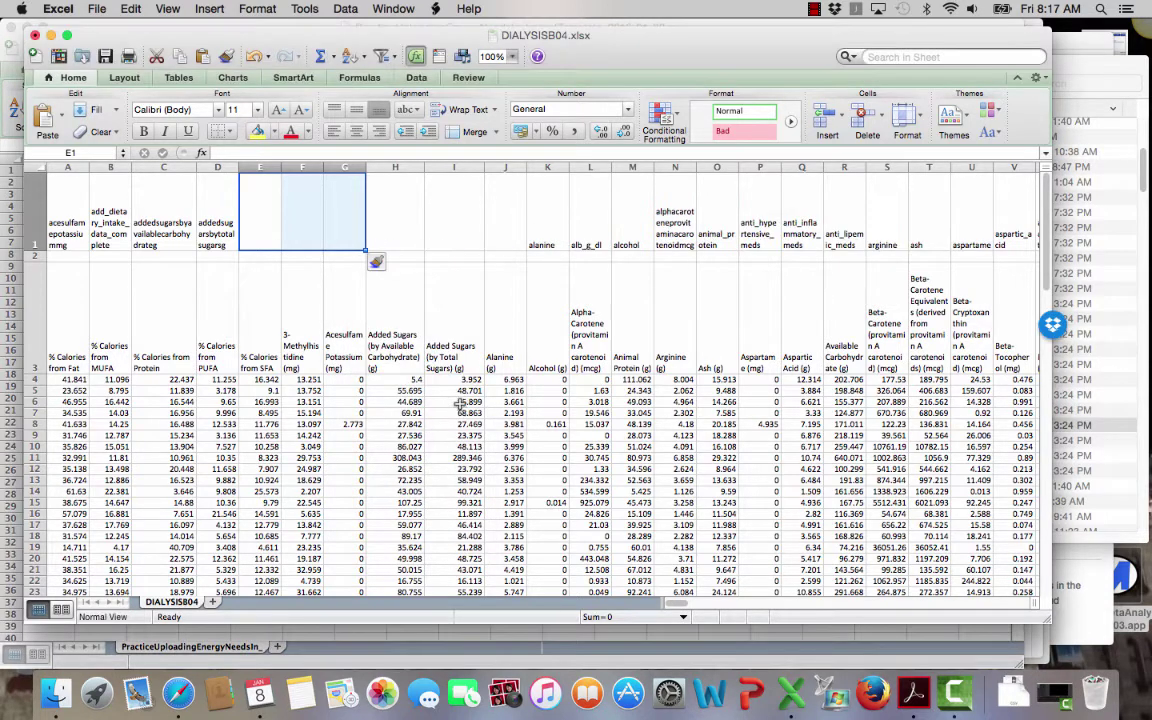
Step: Move addedsugarsbyavailablecarbohydrateg and addedsugarsbytotalsugarsg to H1:I1, above the matching Added Sugars headers
click(321, 277)
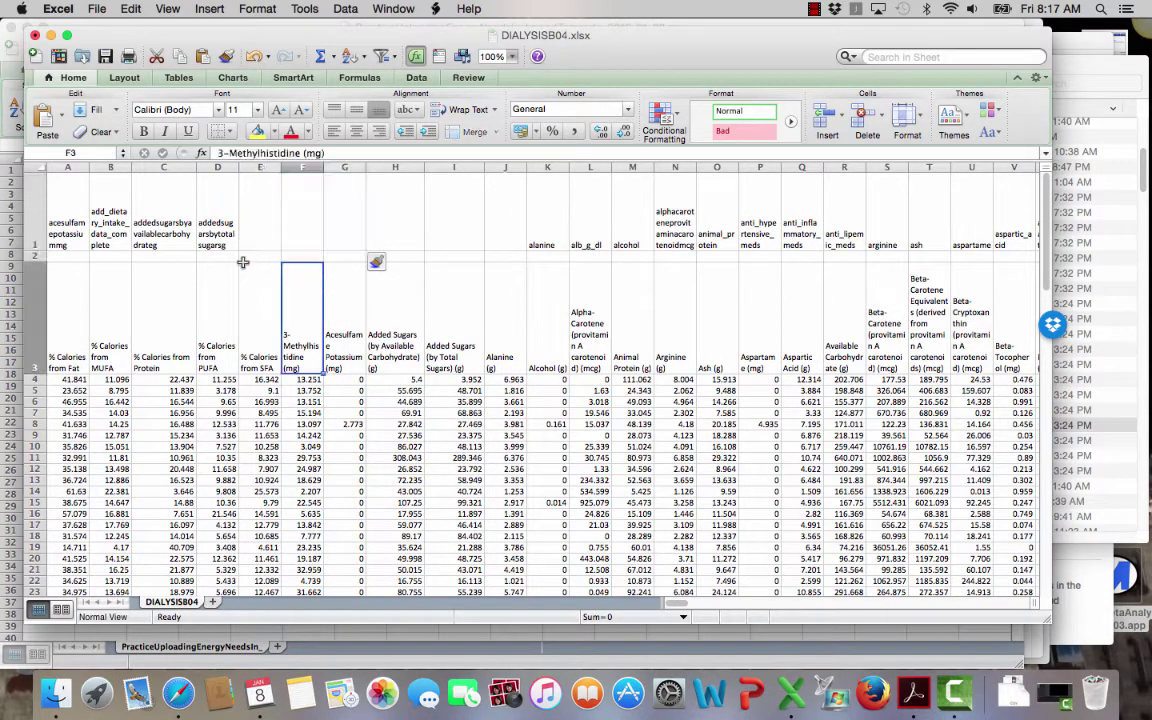
click(176, 230)
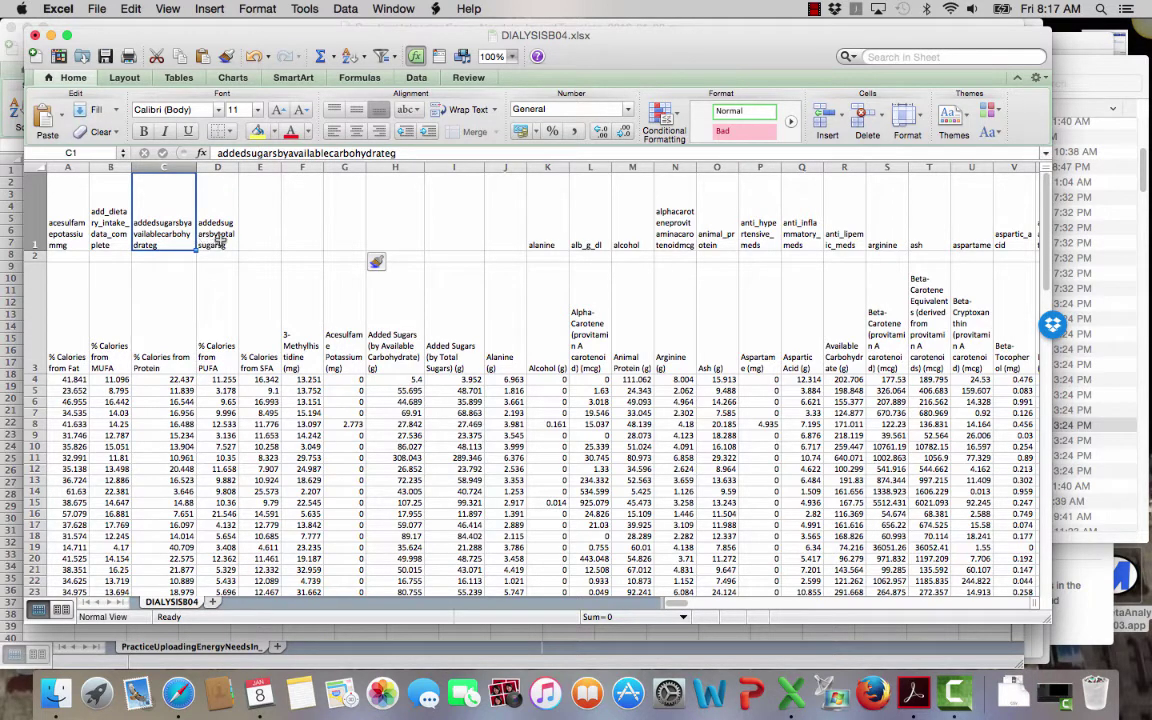
drag(175, 234, 230, 222)
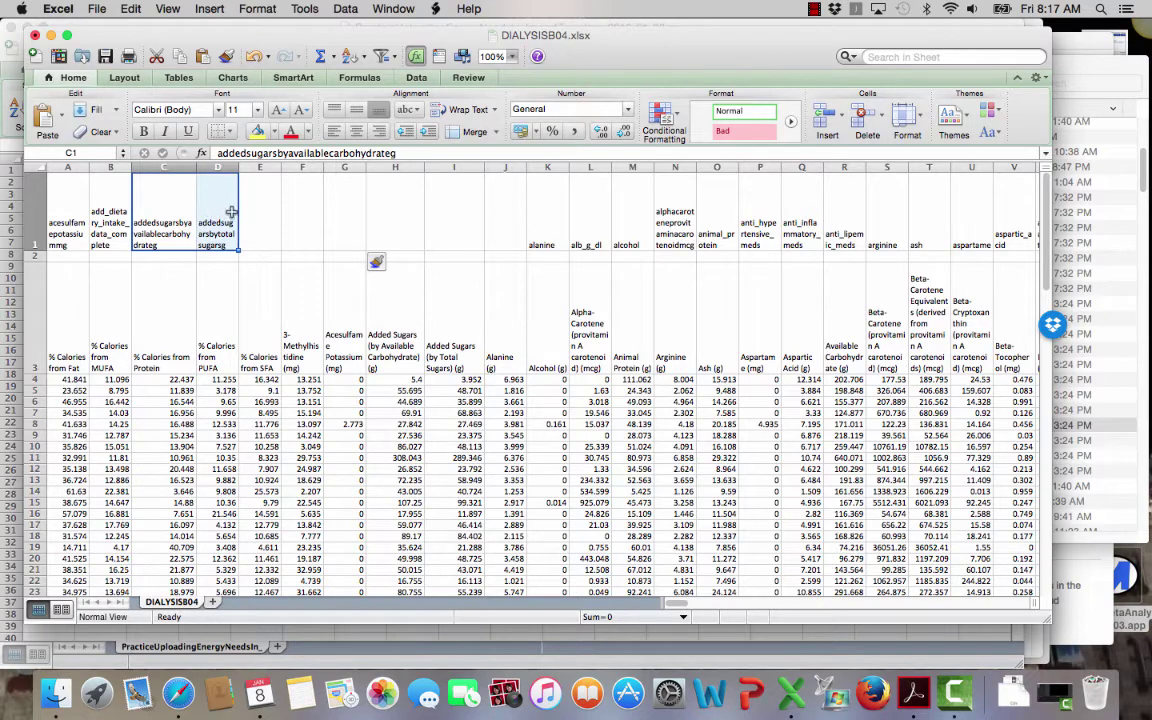
drag(239, 211, 436, 219)
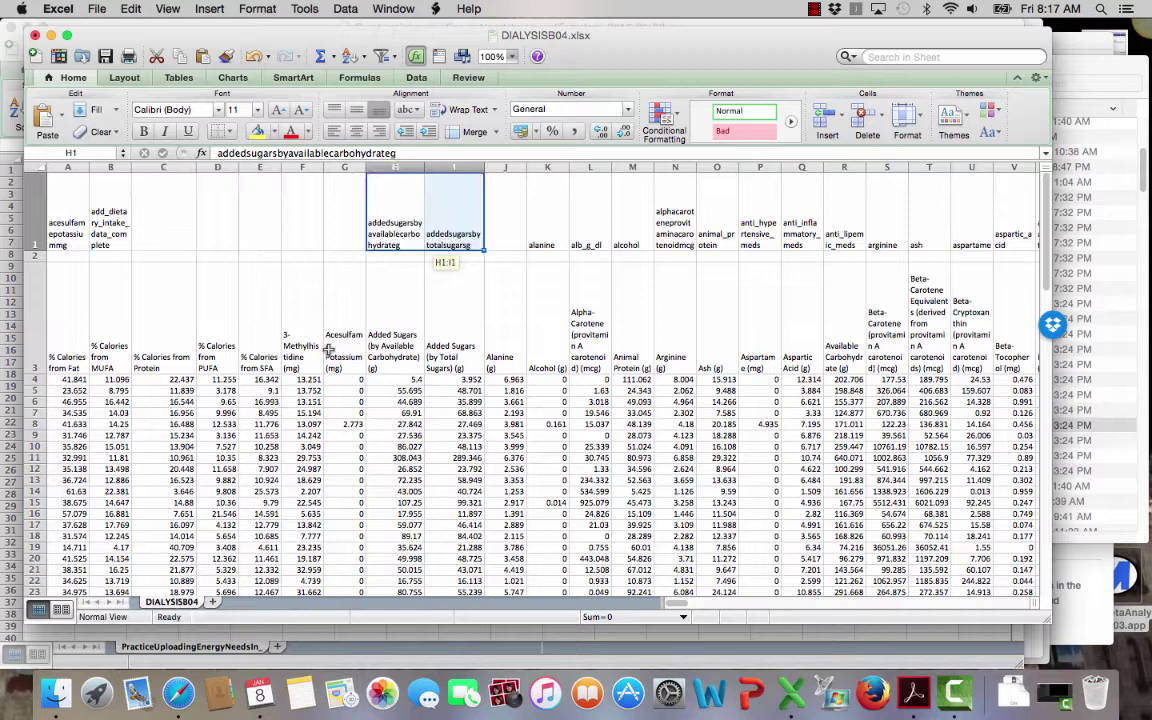
Step: Delete the blank cell J1 with cells shifted left to align alanine with the Alanine (g) header
click(113, 230)
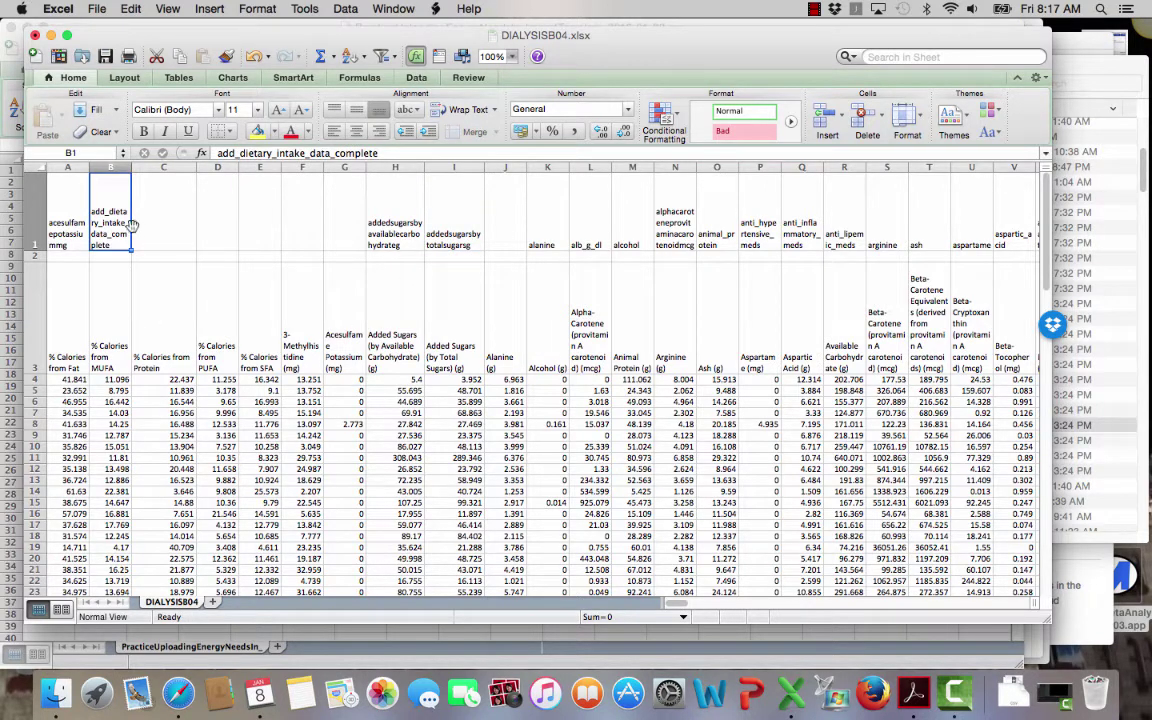
click(548, 230)
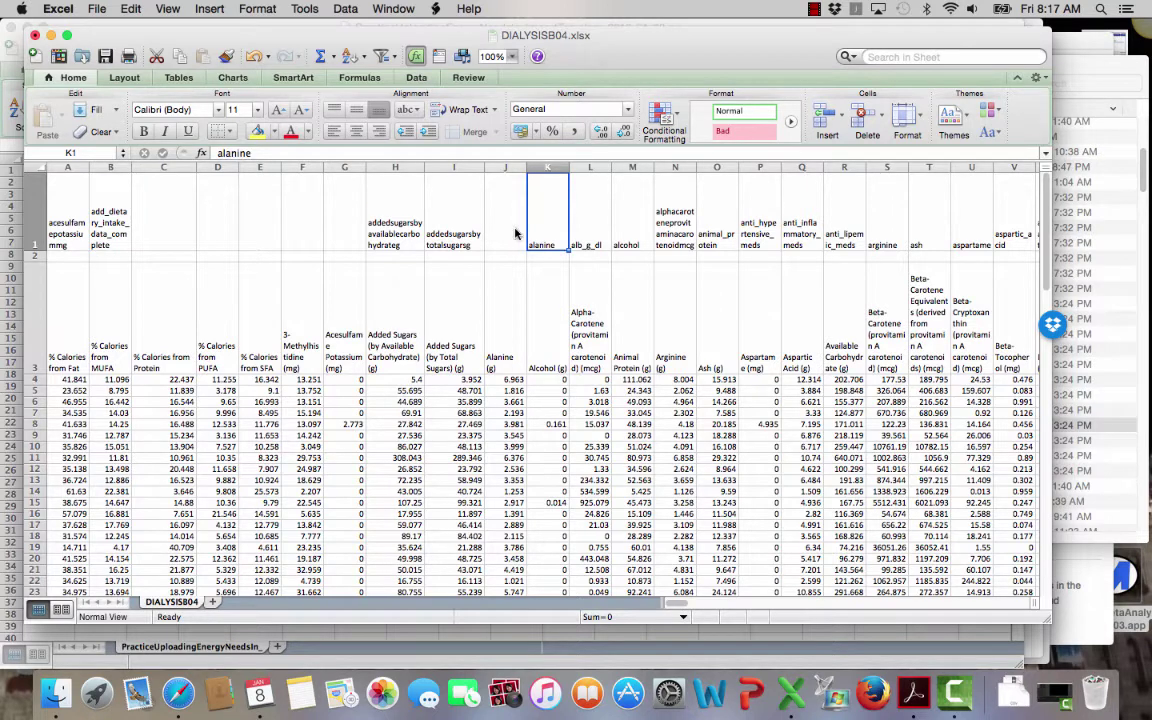
right_click(515, 233)
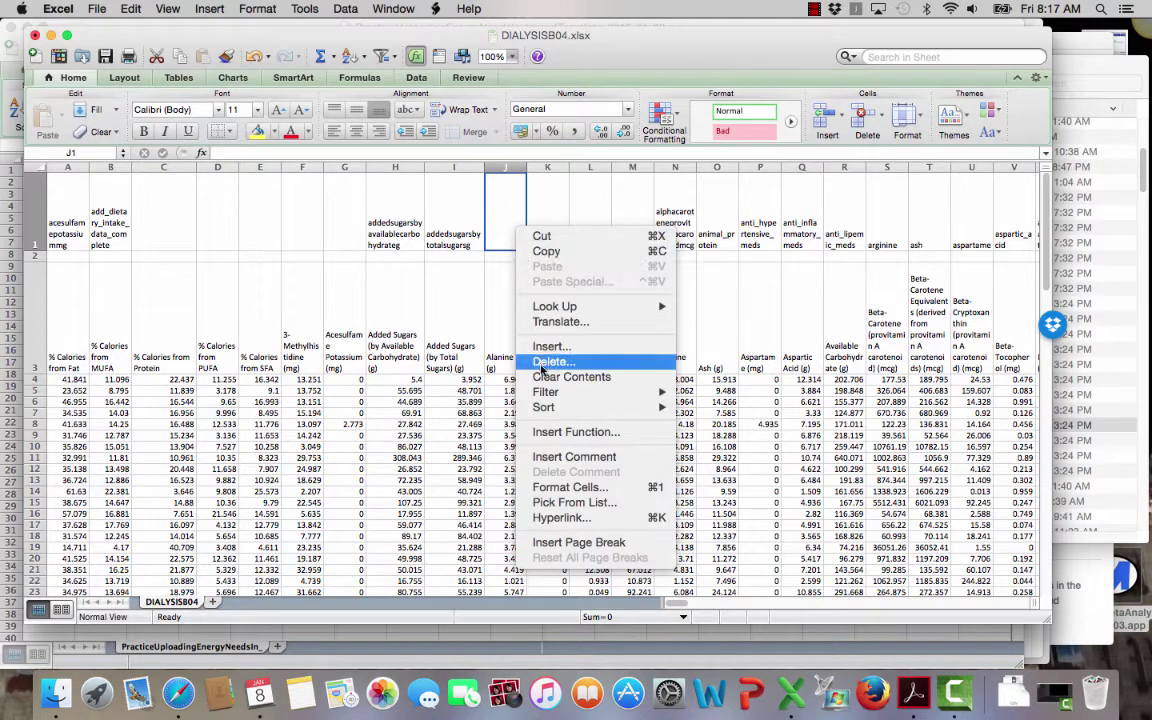
click(541, 368)
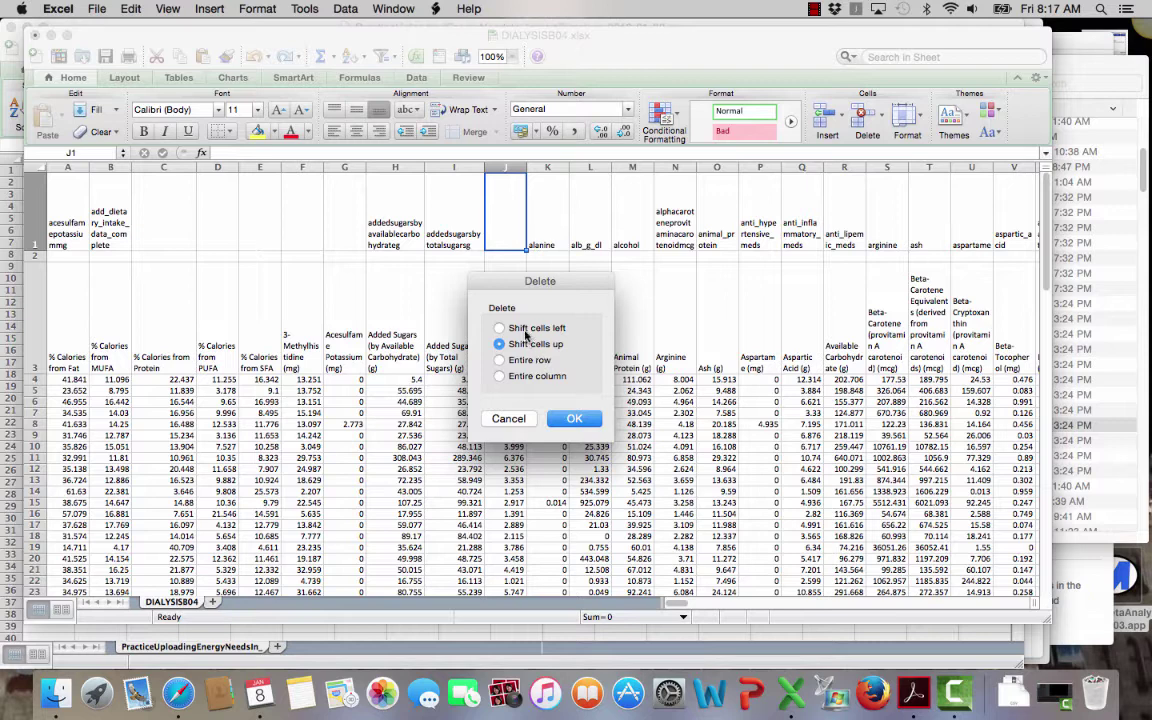
click(500, 328)
click(563, 420)
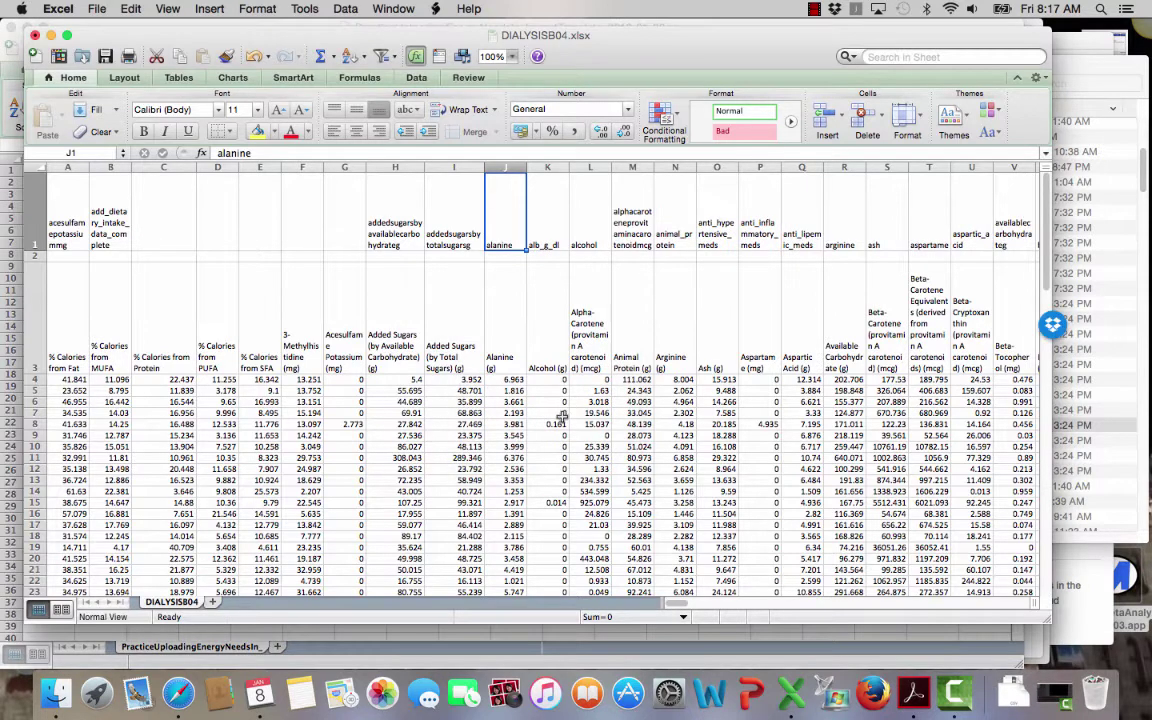
Step: Insert a blank cell at K1, shifting cells right, and move alcohol into it above the Alcohol (g) header
right_click(563, 218)
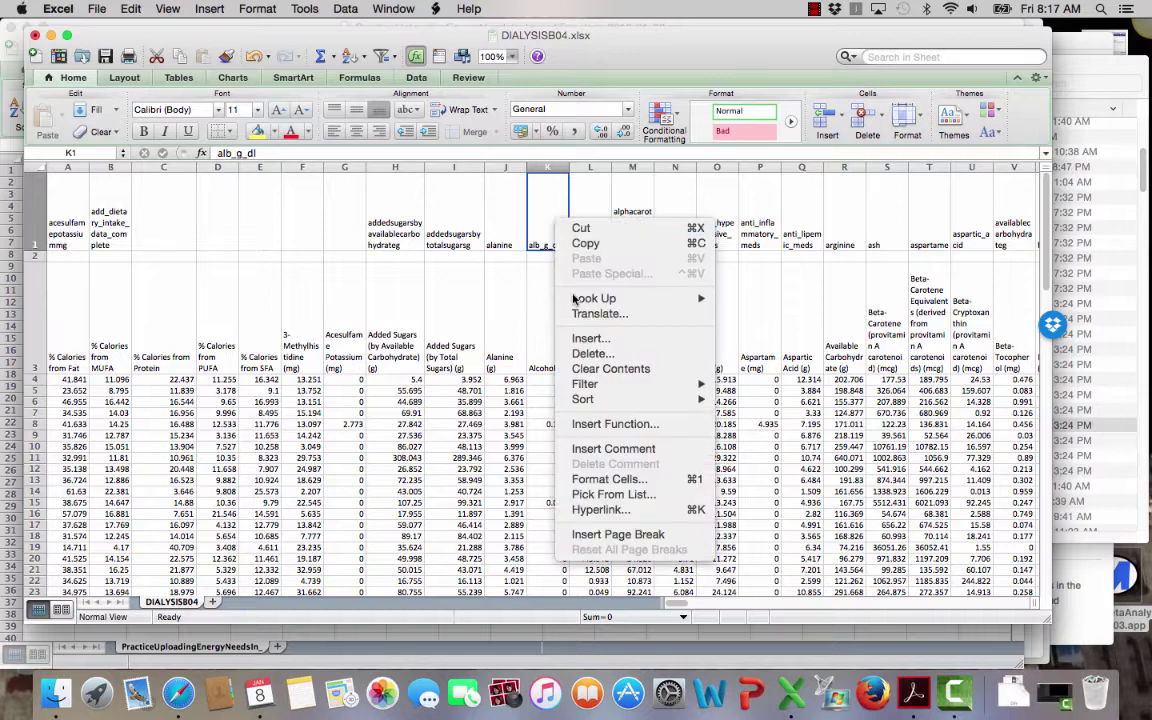
click(587, 340)
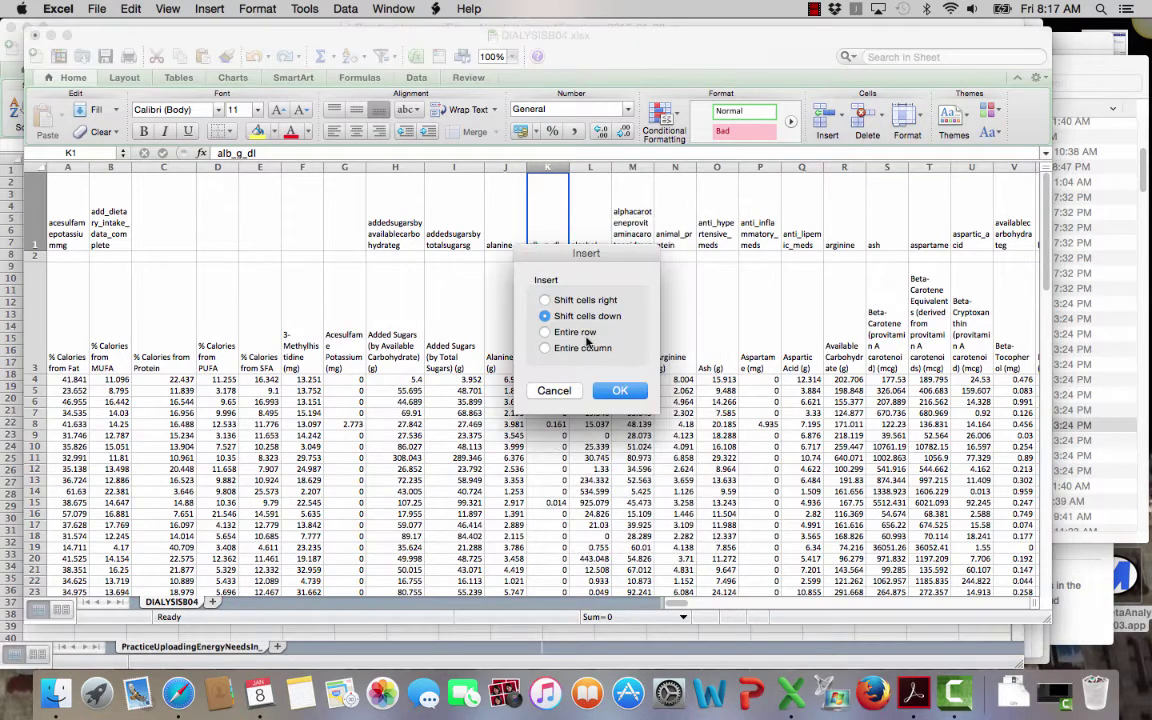
click(578, 301)
key(Return)
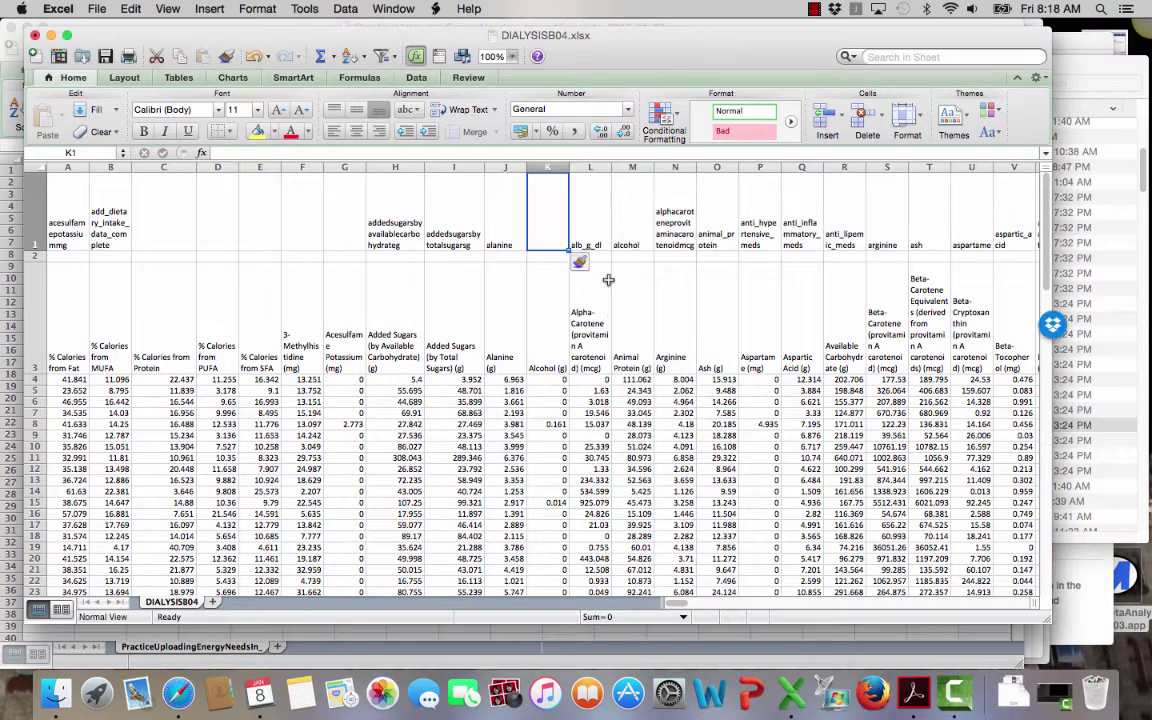
click(645, 233)
drag(611, 216, 527, 228)
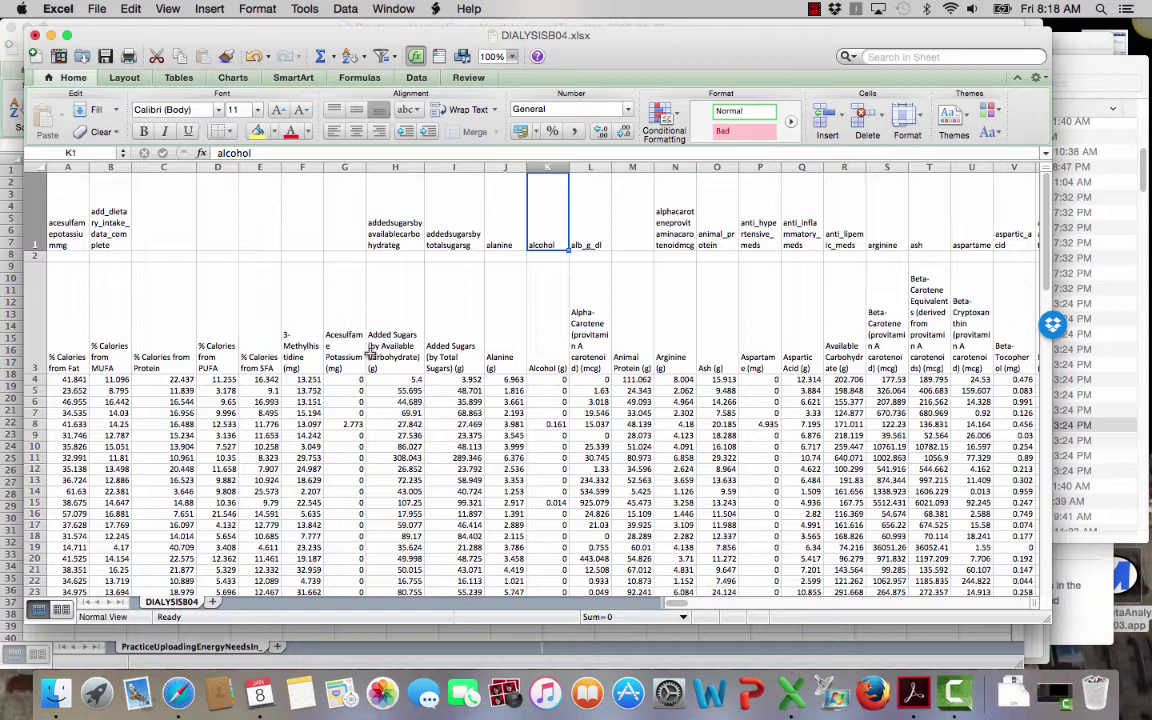
Step: Move acesulfamepotassiummg to G1 above Acesulfame Potassium (mg), and animal_protein to M1 above Animal Protein (g)
click(62, 237)
drag(88, 215, 340, 236)
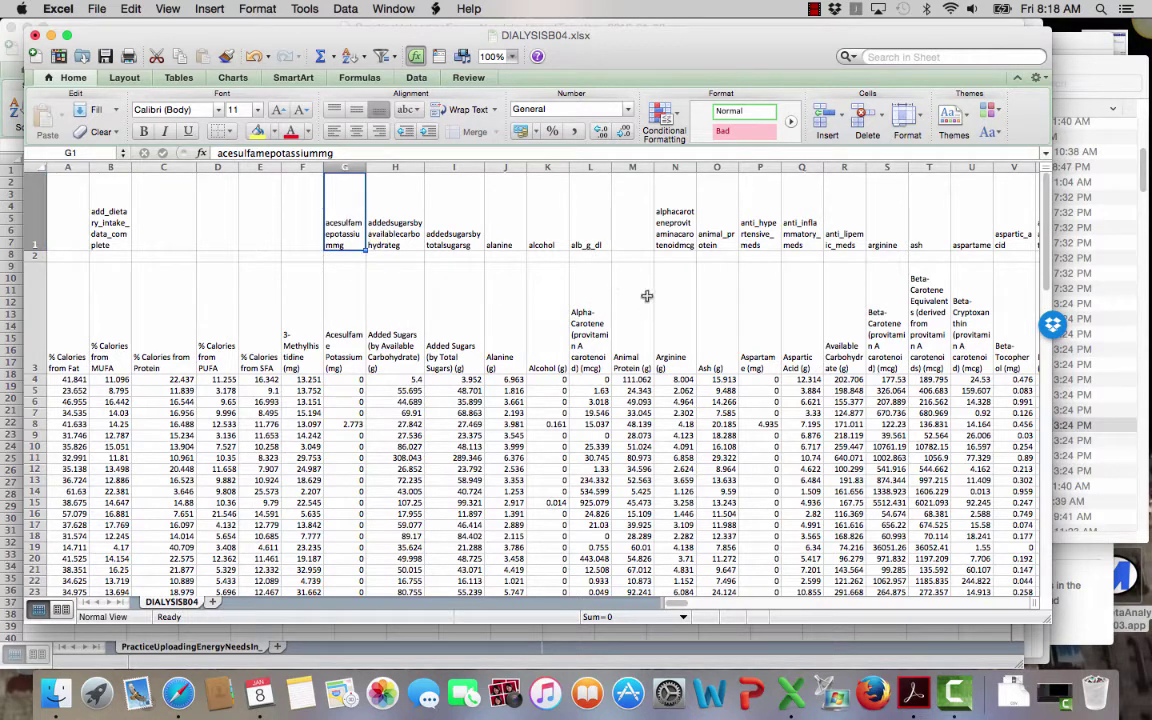
click(718, 231)
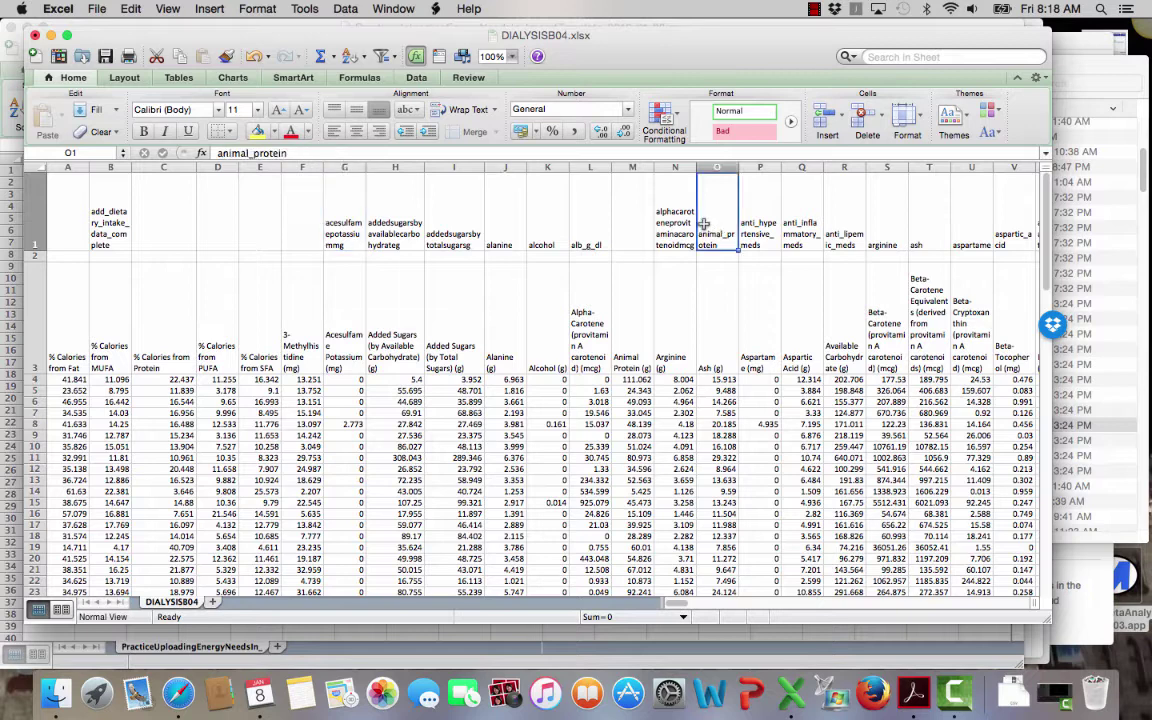
drag(697, 222, 612, 215)
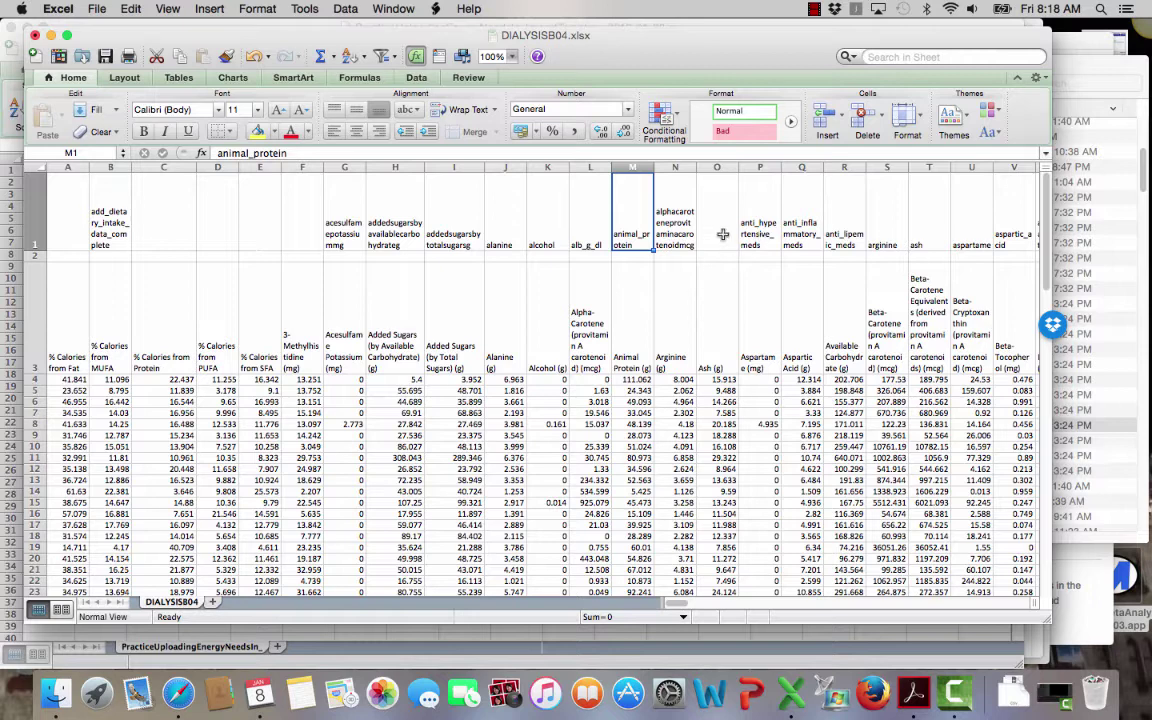
Step: Move alphacaroteneprovitaminacarotenoidmcg to O1, clearing the cell above the Arginine (g) header
click(690, 229)
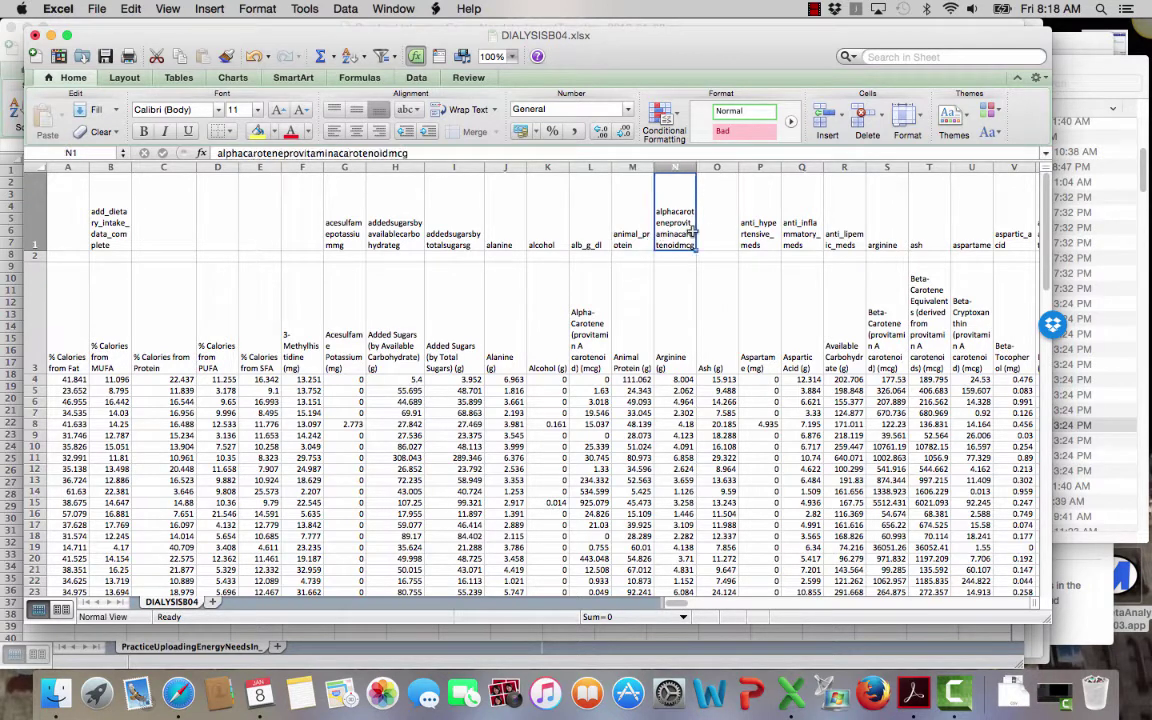
drag(697, 229, 738, 222)
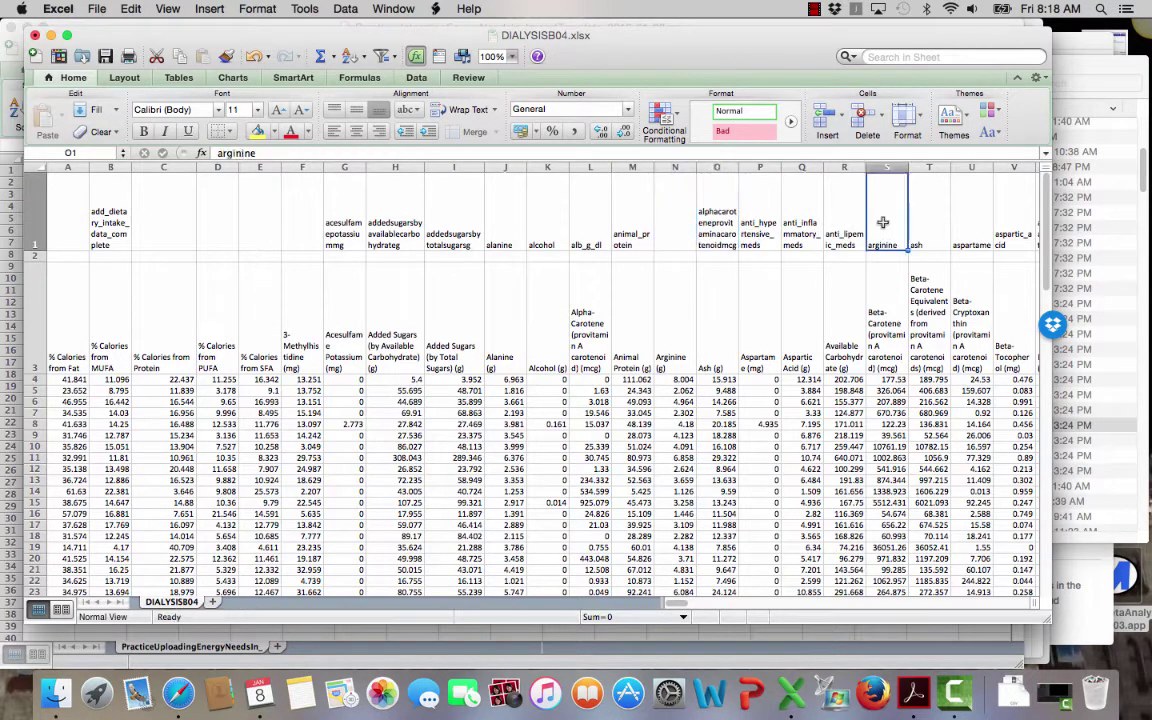
Step: Move arginine from S1 to N1 above the Arginine (g) header, and select the Beta-Carotene data column S
drag(865, 217, 655, 220)
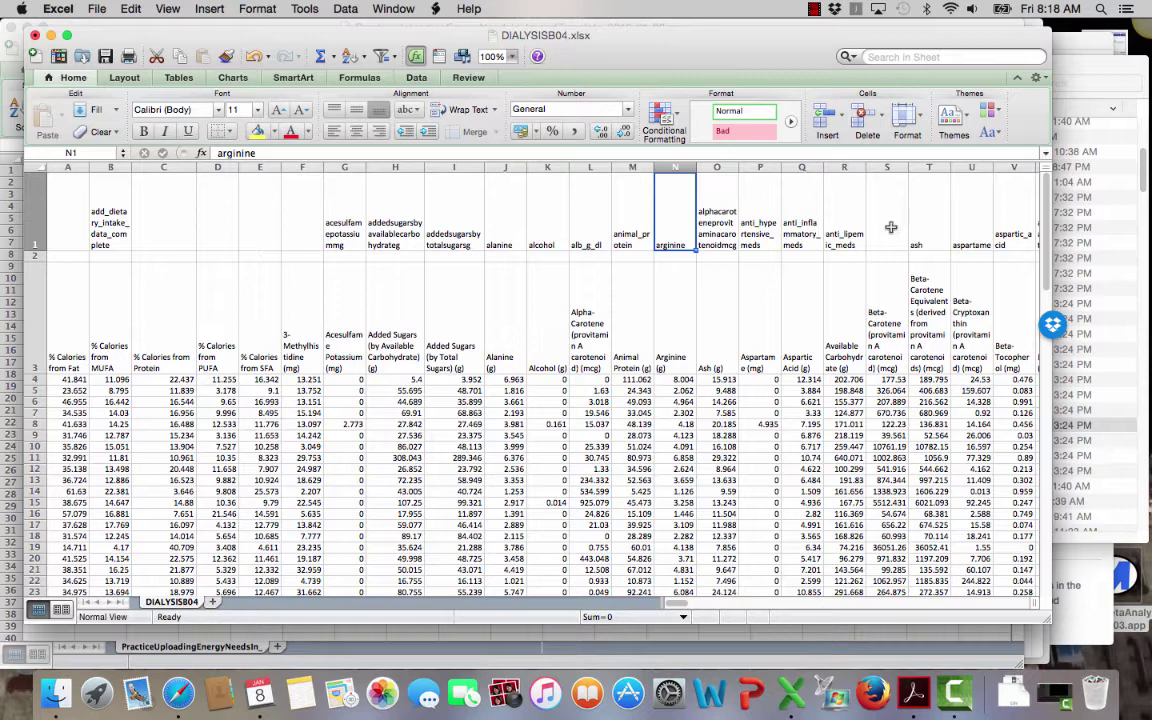
click(889, 168)
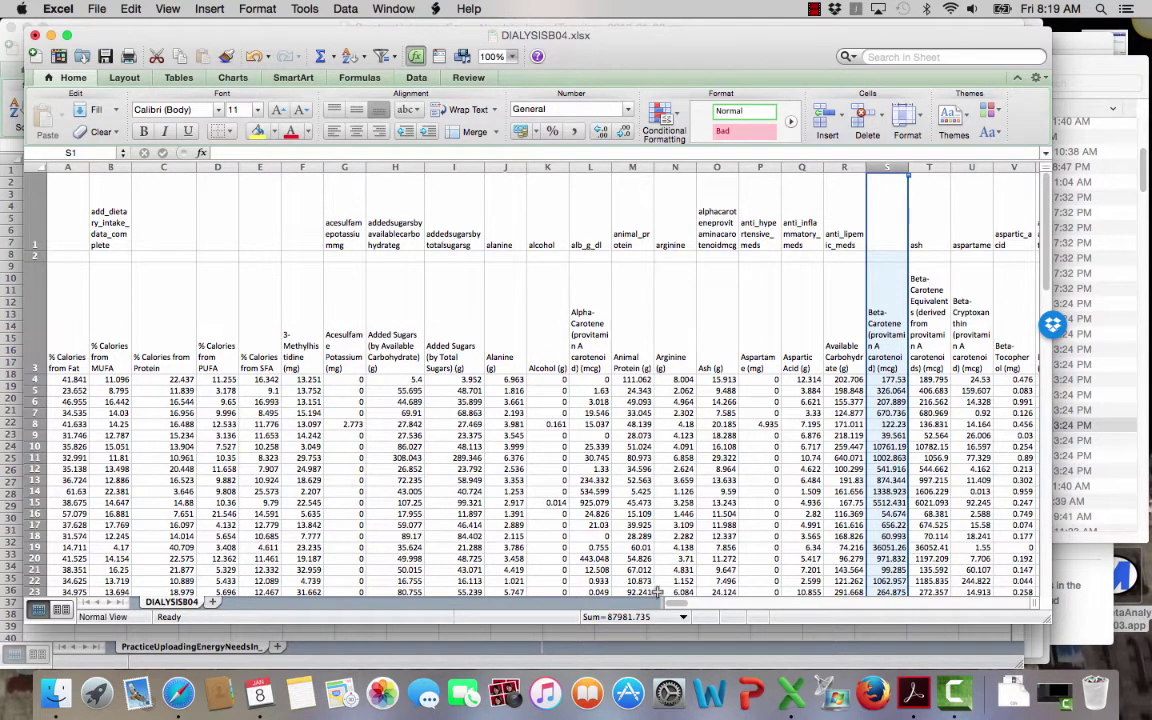
drag(673, 605, 704, 598)
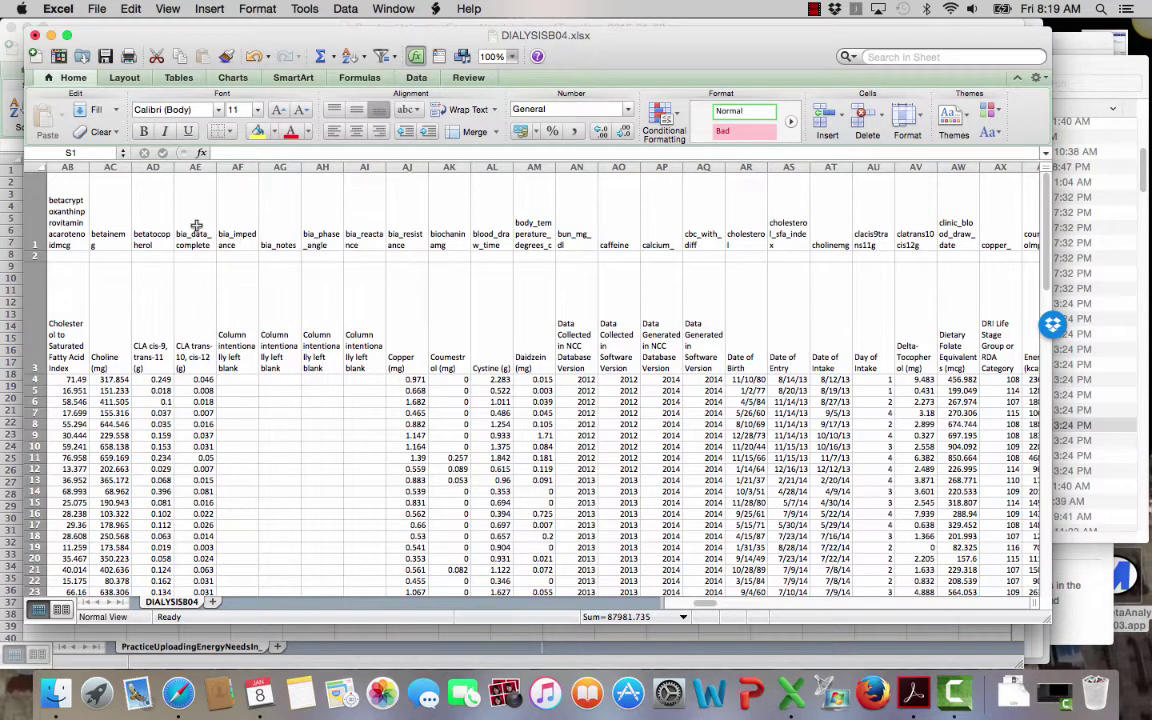
drag(182, 205, 550, 221)
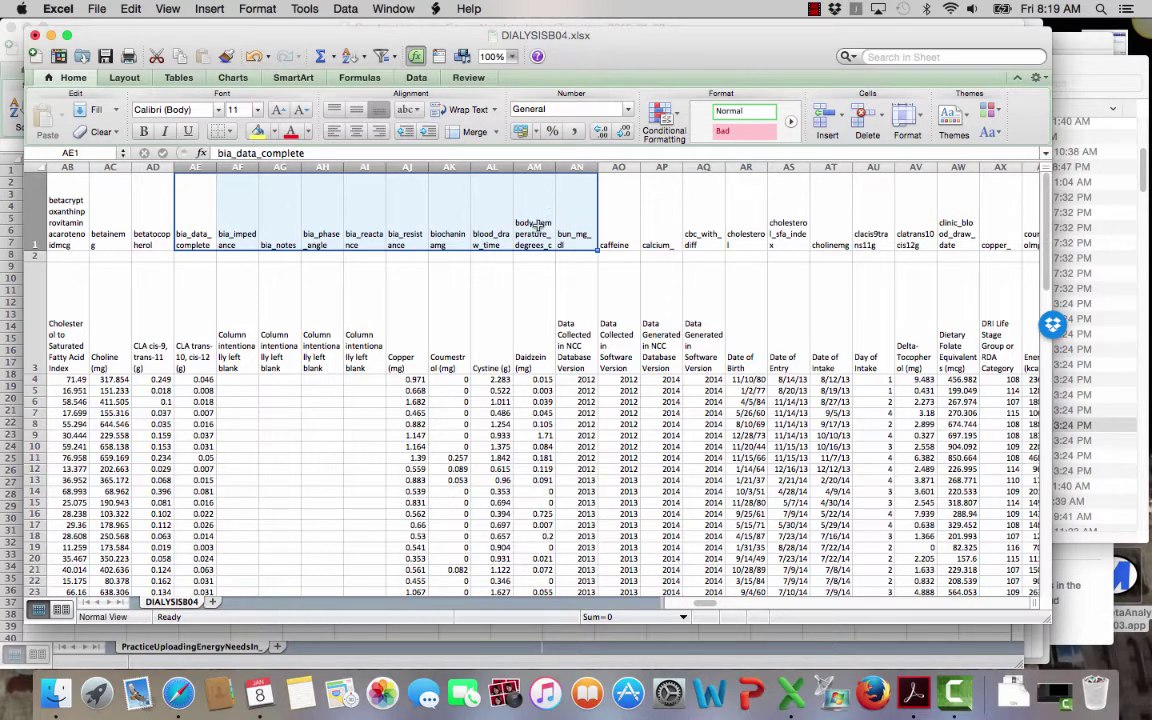
right_click(431, 228)
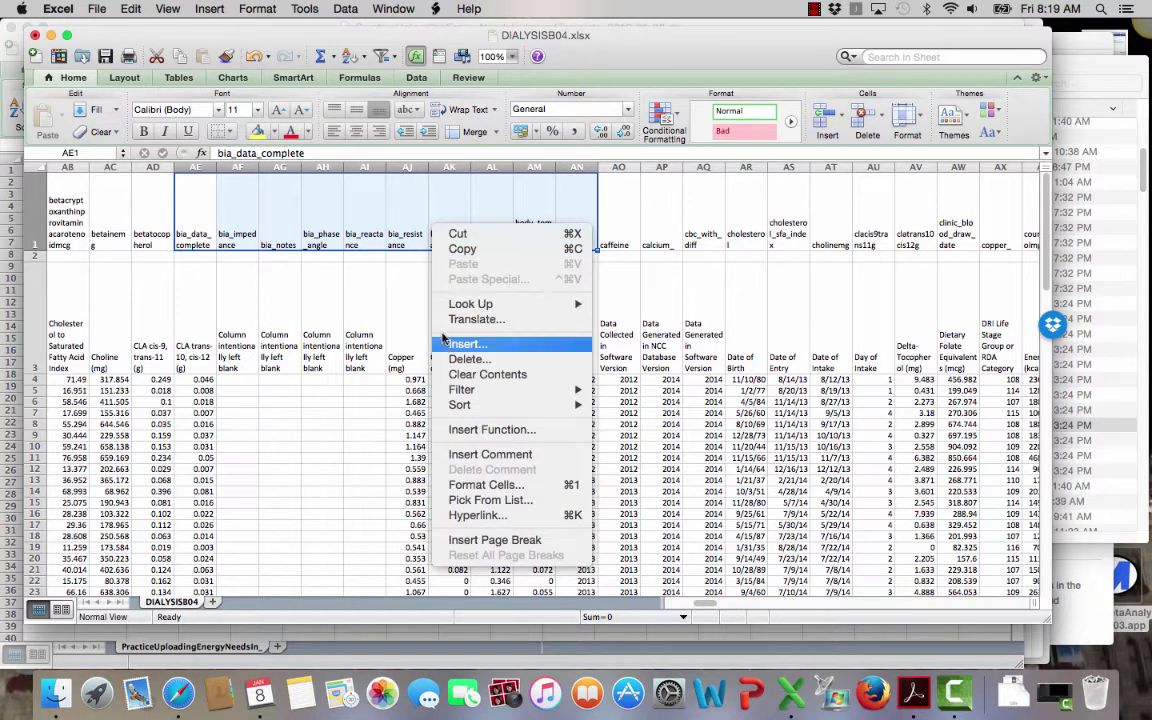
click(326, 477)
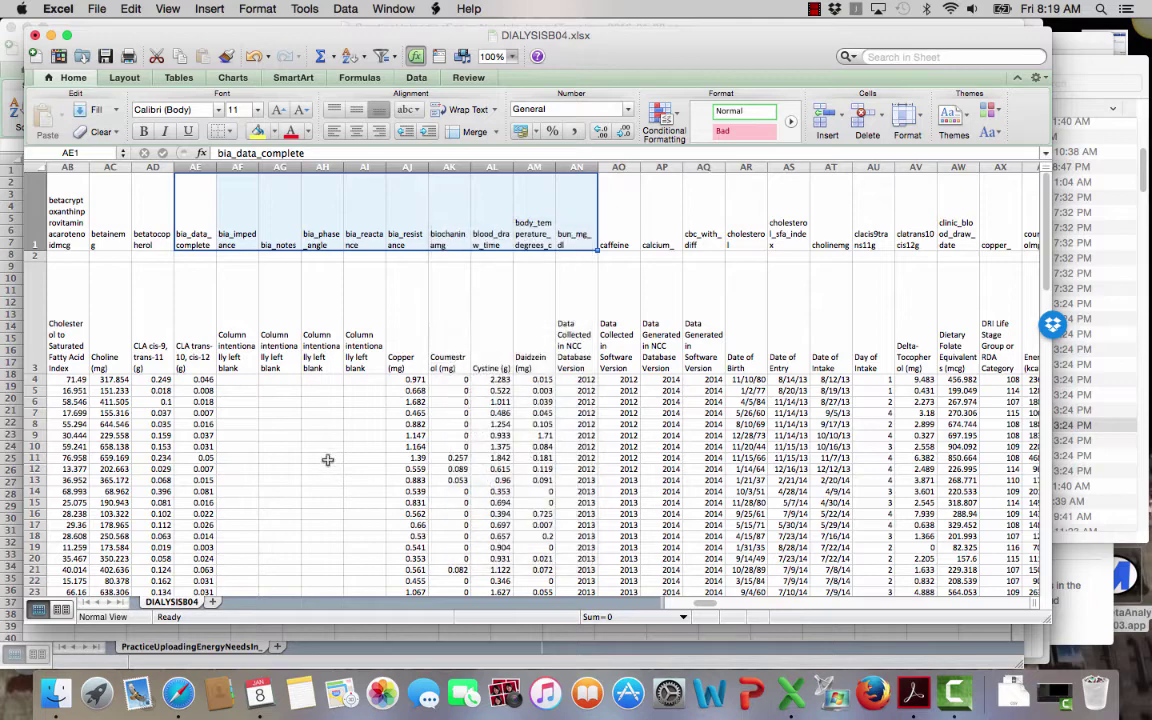
Step: Delete columns AF through AI, the four headed "Column intentionally left blank"
scroll(326, 445, down, 3)
scroll(326, 445, up, 3)
drag(238, 168, 364, 168)
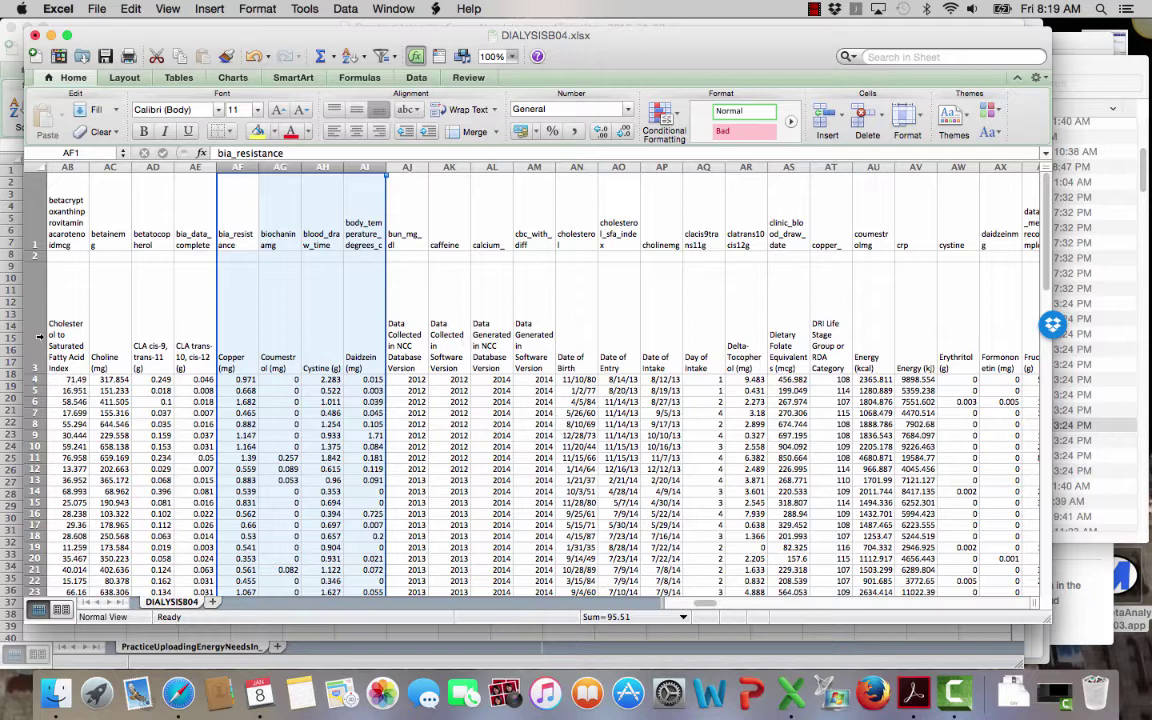
Step: Select rows 2 and 3 and compare the template field names in row 1 with the data headers across the sheet
click(40, 285)
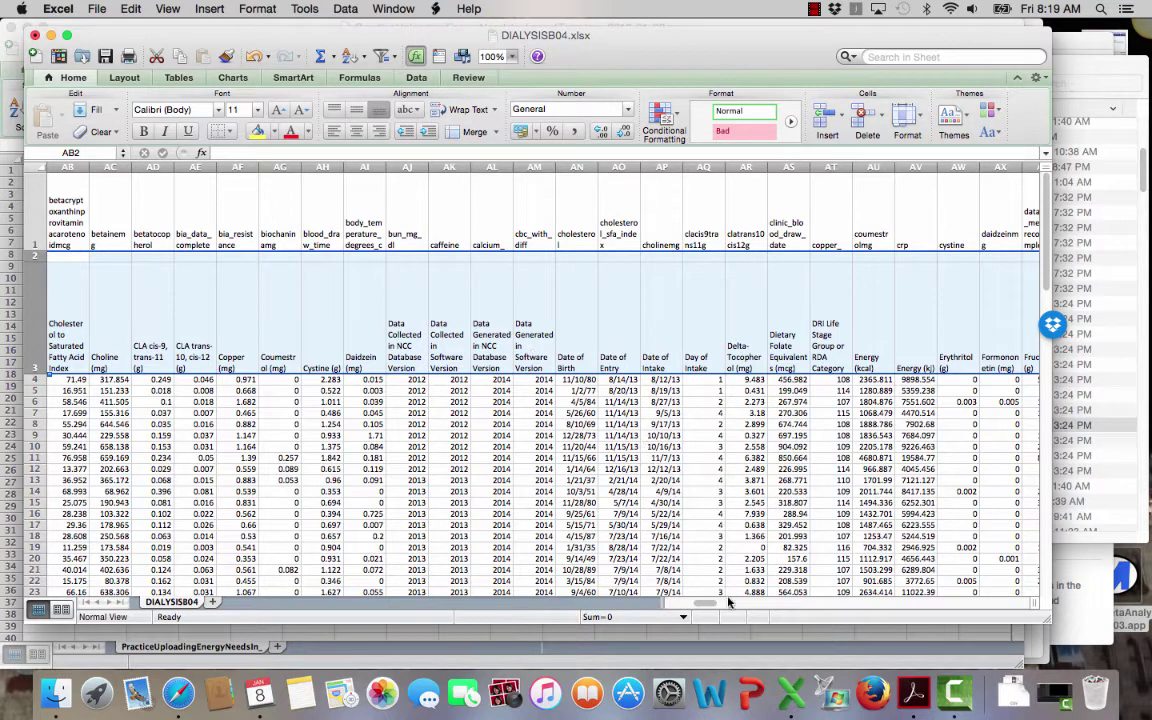
drag(706, 606, 848, 598)
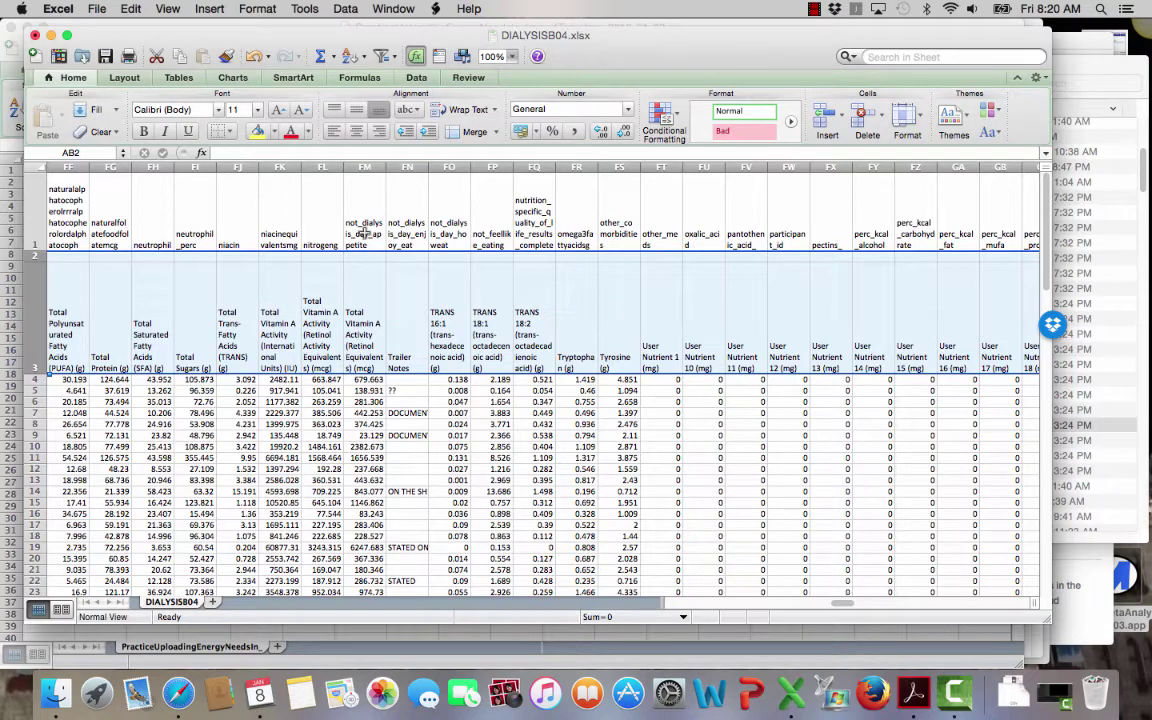
scroll(675, 608, left, 20)
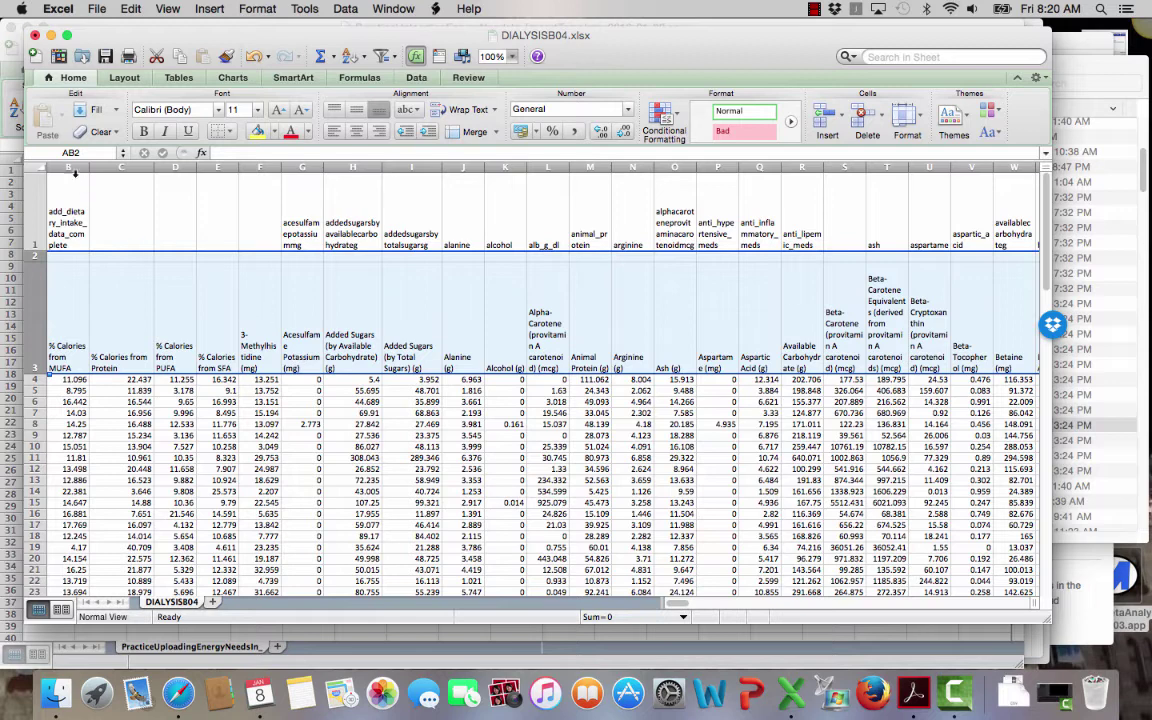
Step: Insert a blank column at B, before the % Calories from MUFA column
click(71, 170)
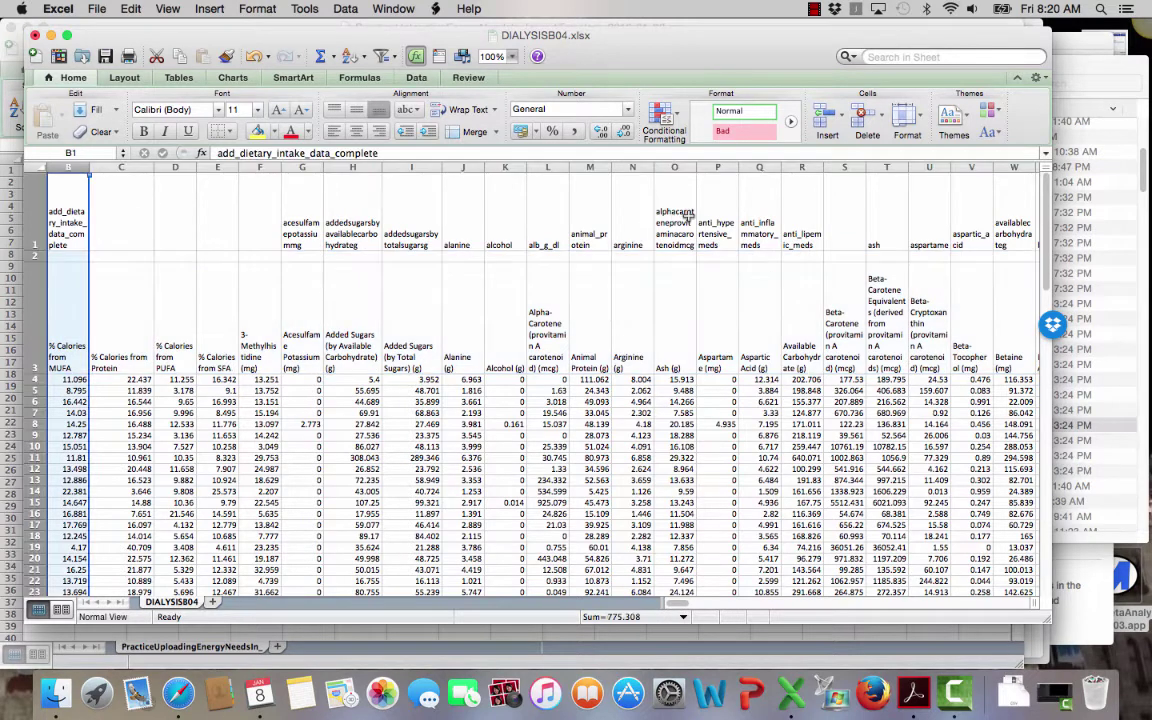
click(824, 115)
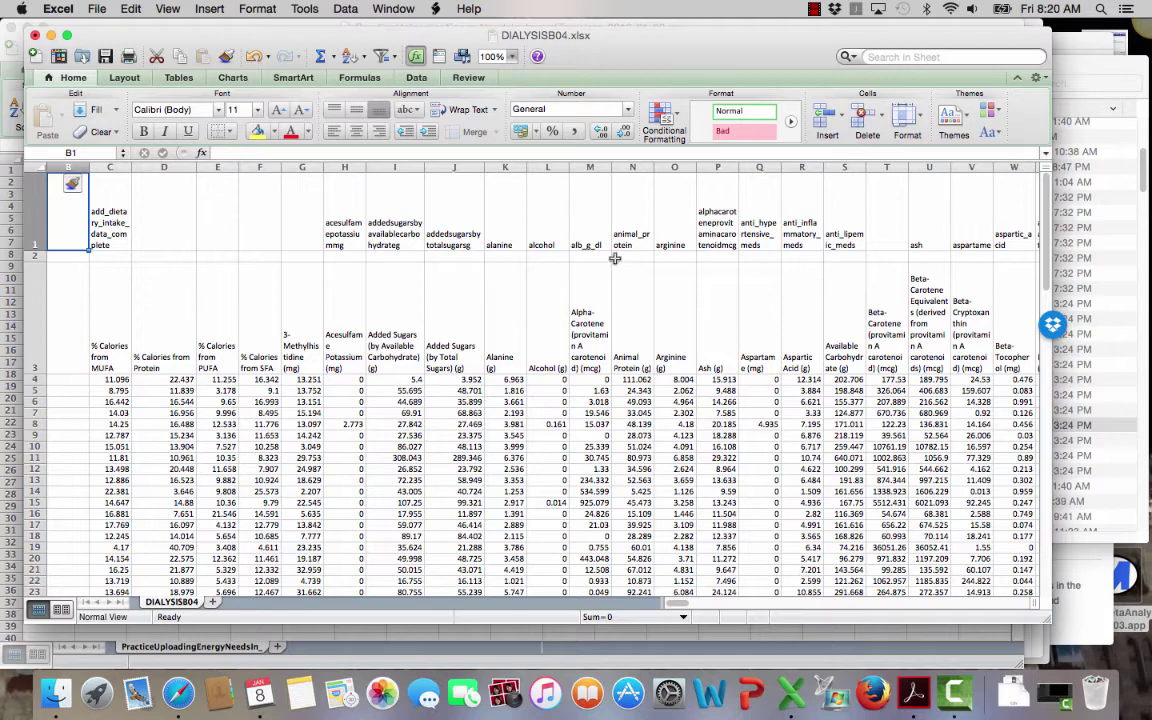
Step: Switch to the REDCap data import page in Safari, examine its instructions and CSV upload options, and return to the Excel workbook
click(179, 697)
scroll(716, 465, down, 5)
scroll(716, 470, down, 2)
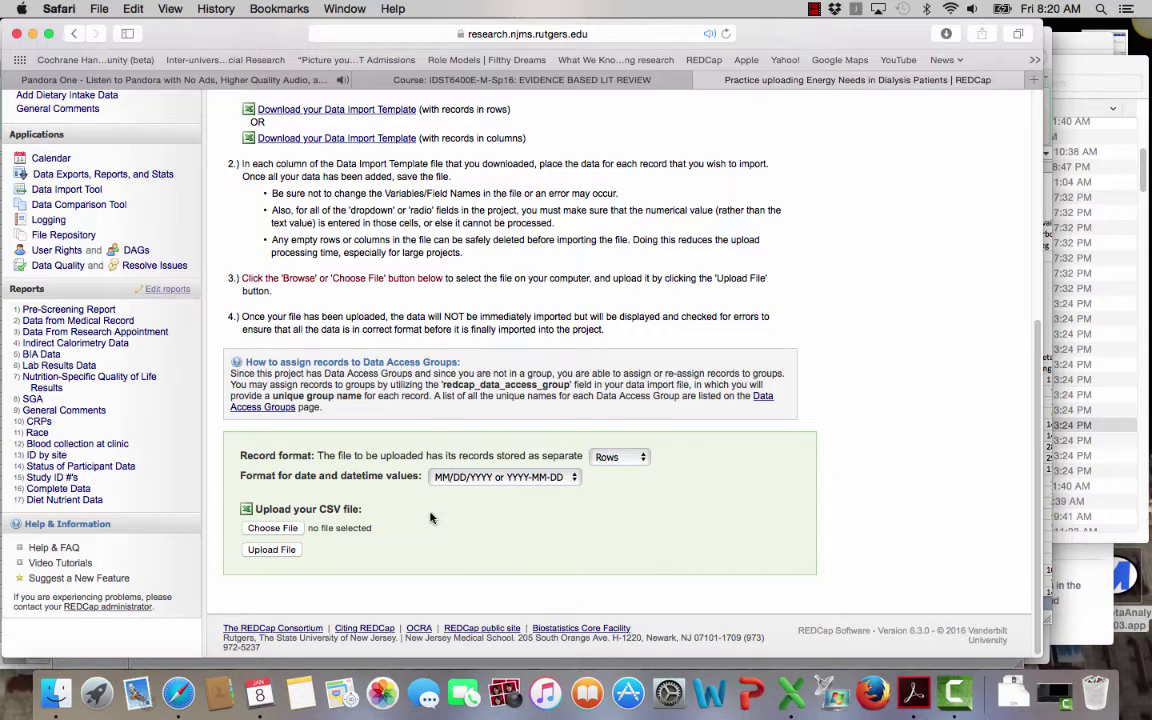
scroll(410, 500, up, 1)
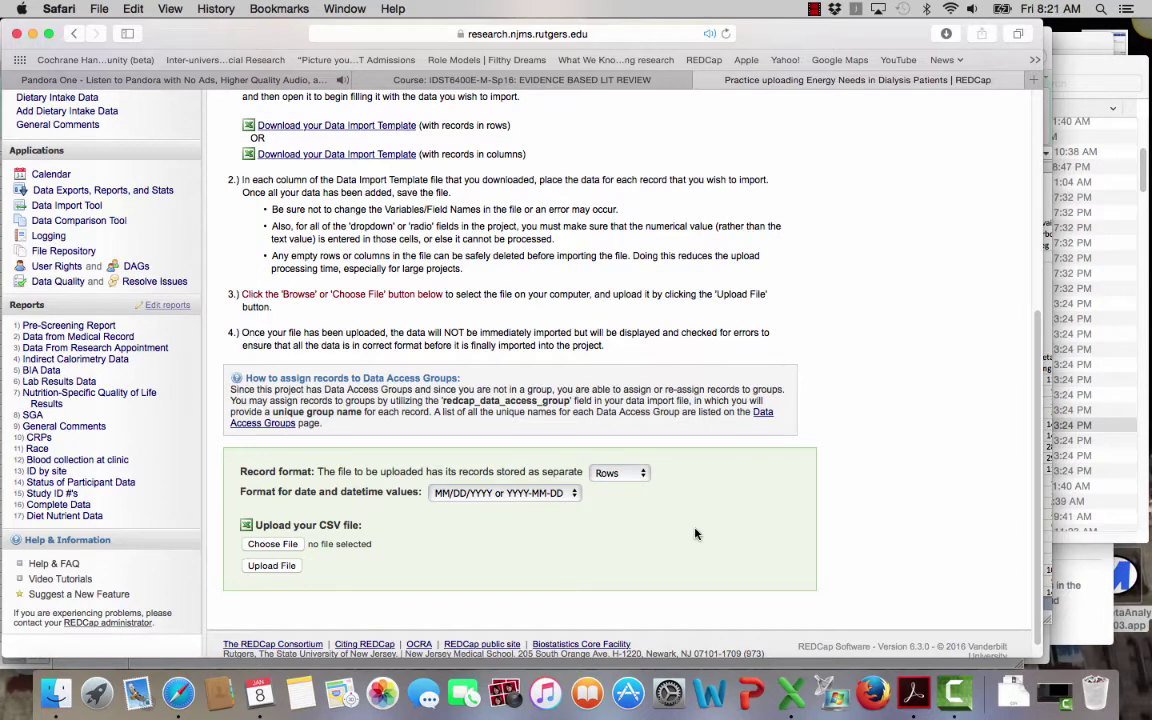
click(790, 693)
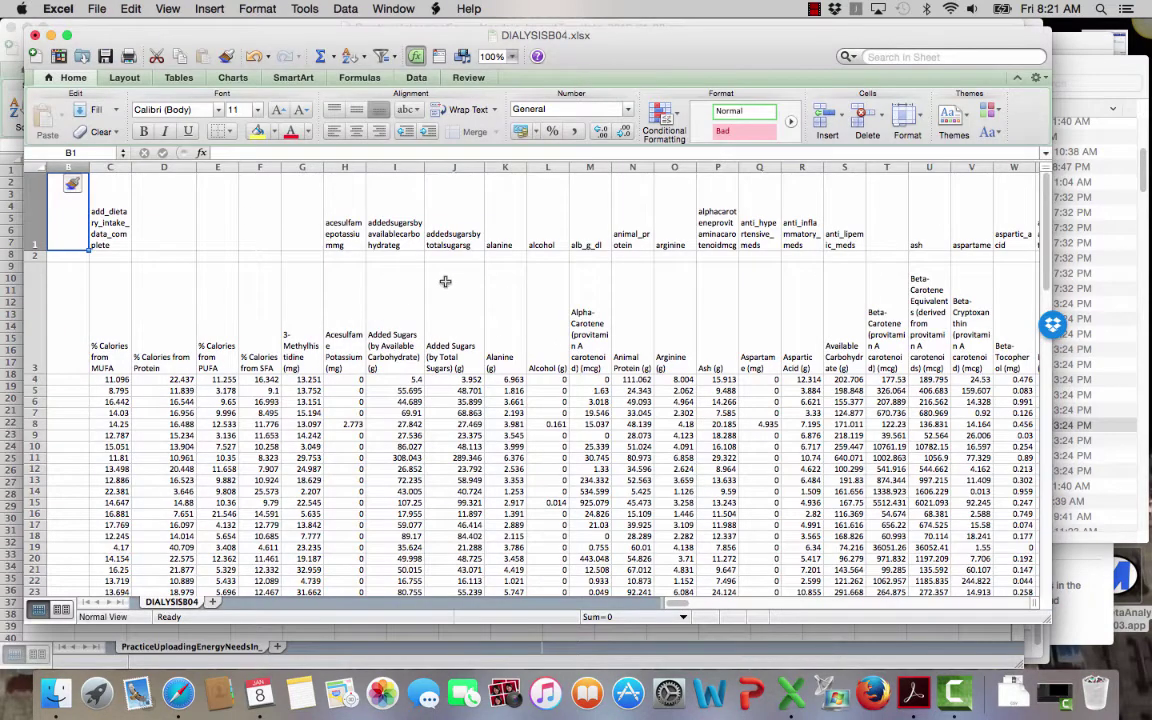